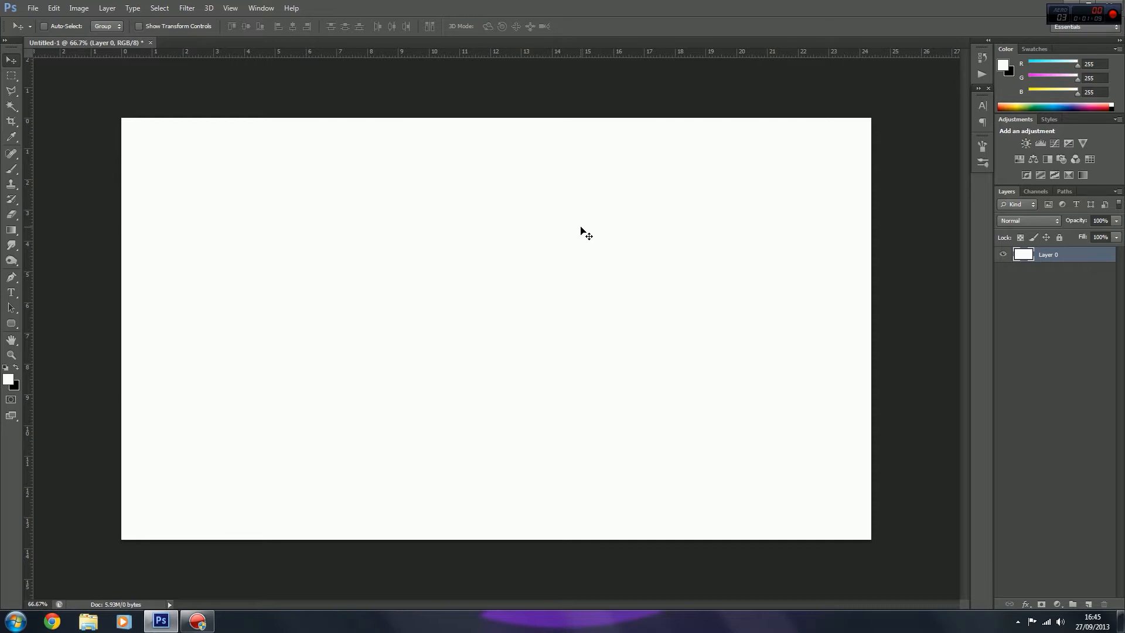
Step: Add a black text layer reading "The" in the upper part of the white canvas
left_click(11, 293)
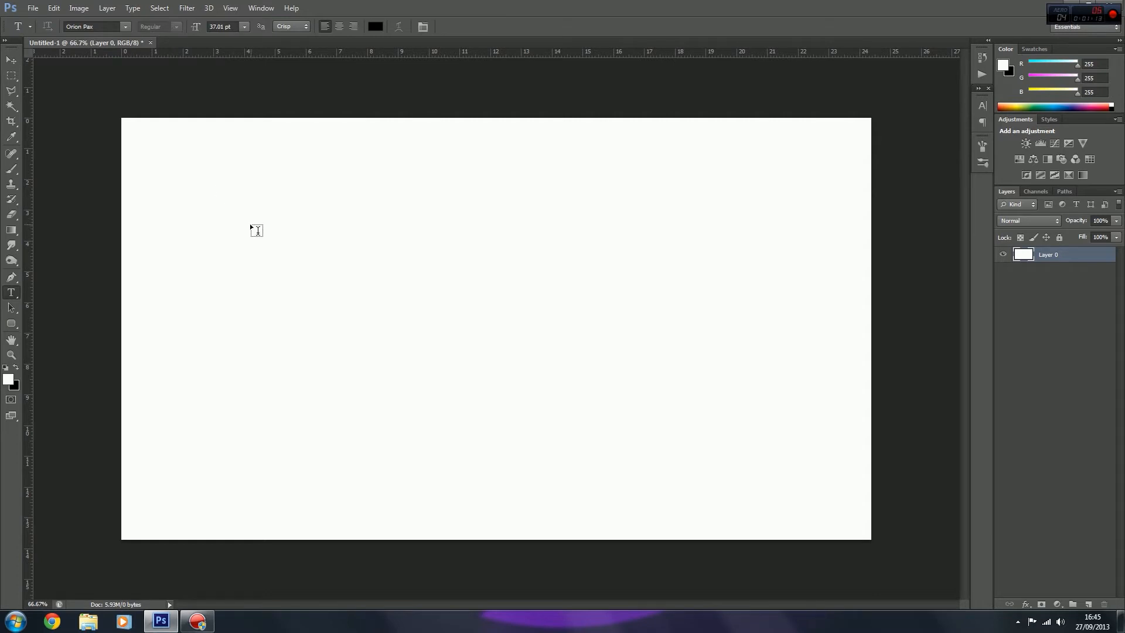
left_click(286, 196)
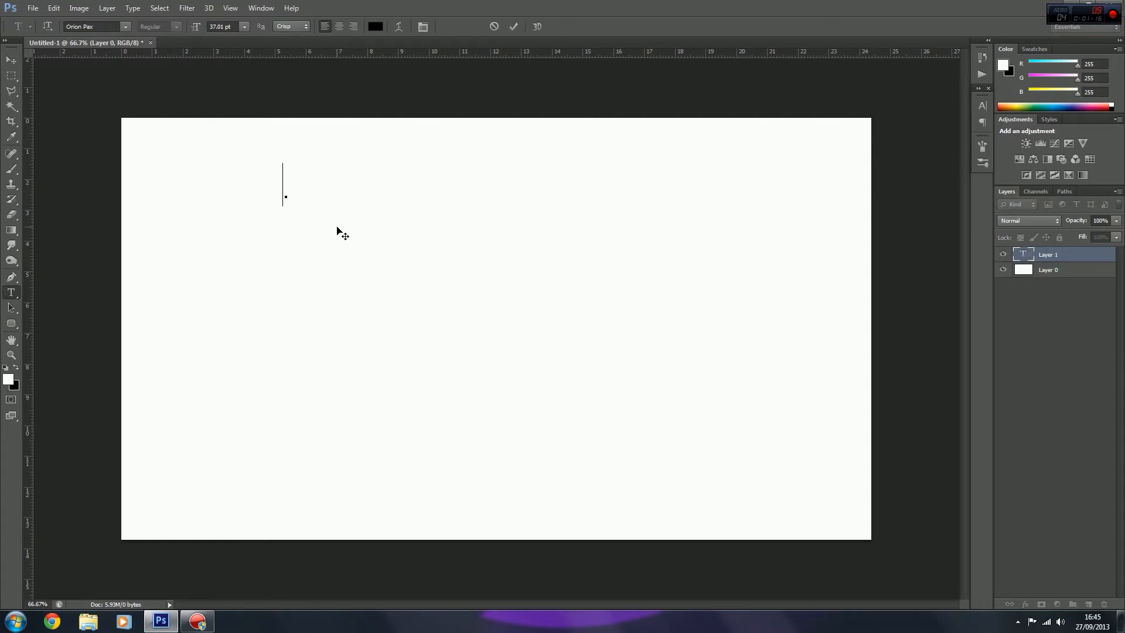
type("THE")
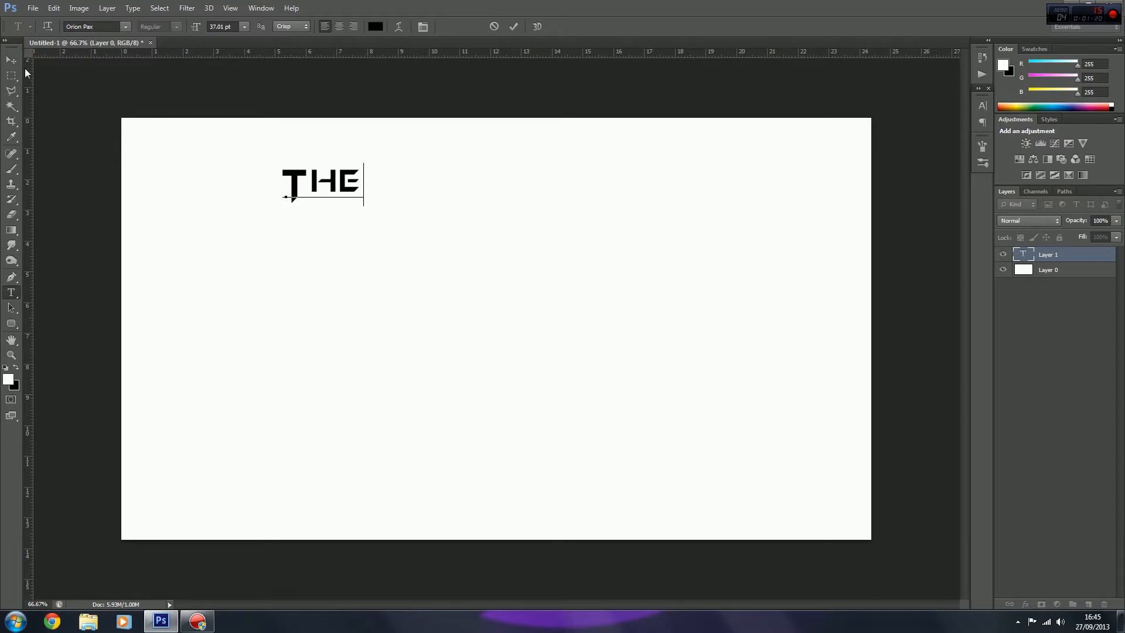
left_click(11, 60)
Step: Scale the "The" text up proportionally to about 320% with Free Transform and apply it
left_click_drag(325, 191, 563, 261)
key("ctrl+t")
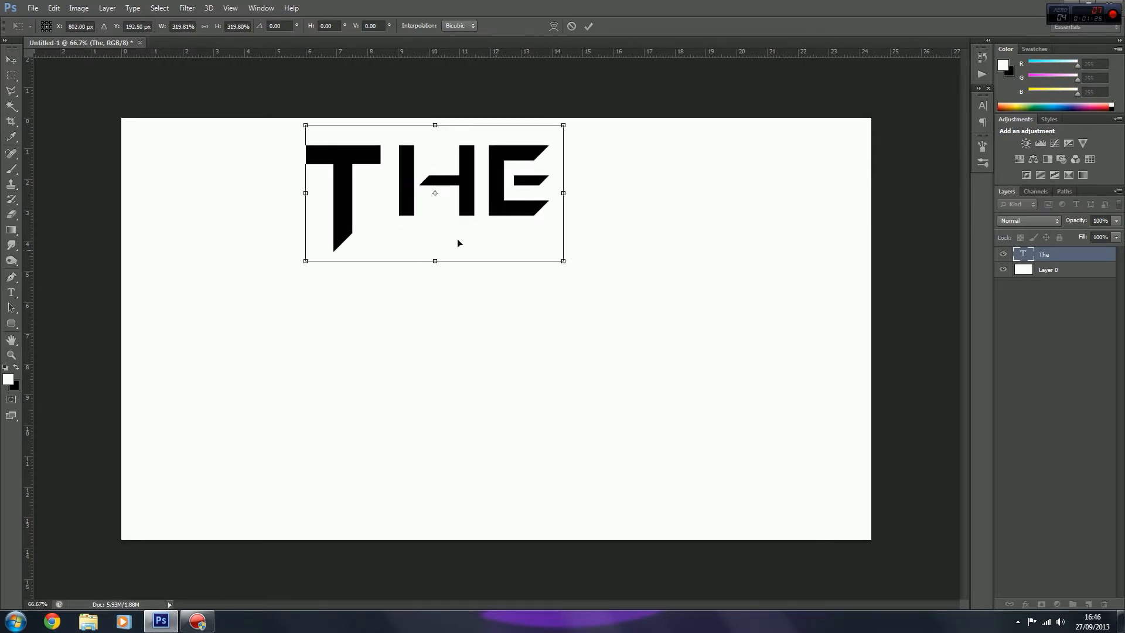
left_click(12, 60)
key("Return")
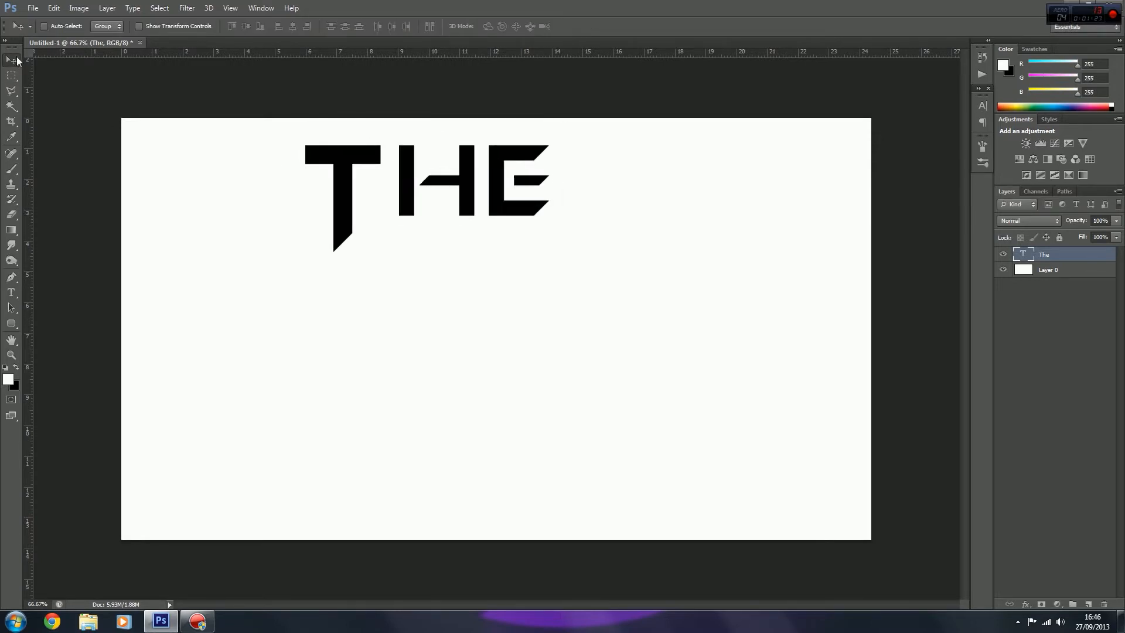
Step: Nudge the enlarged text horizontally to the right, towards the middle of the canvas
key("shift+Right")
key("shift+Right")
key("shift+Right")
key("shift+Right")
key("shift+Right")
key("shift+Right")
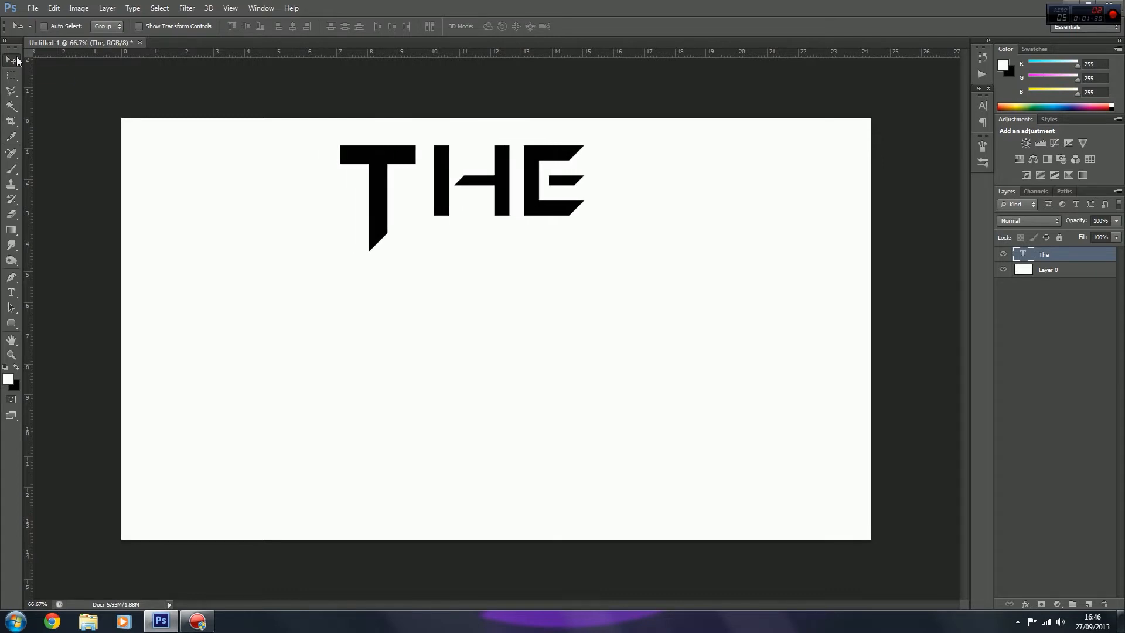
key("shift+Left")
key("shift+Right")
key("shift+Left")
key("shift+Right")
key("shift+Left")
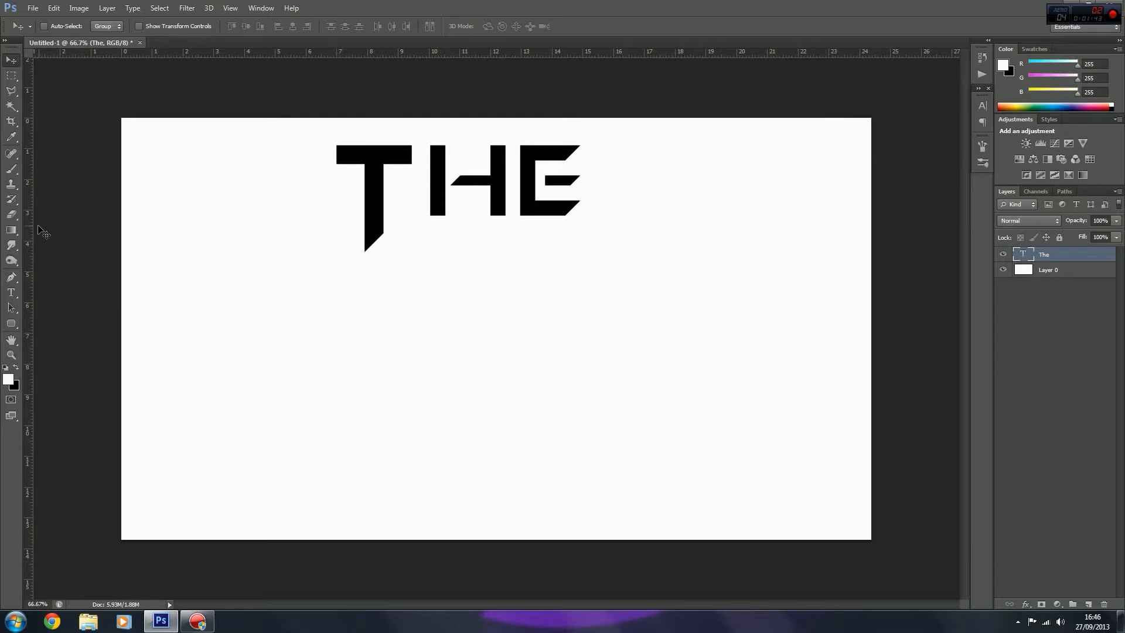
Step: Tighten the kerning between T and H until the H's first stem tucks flush under the end of the T's crossbar
left_click(12, 292)
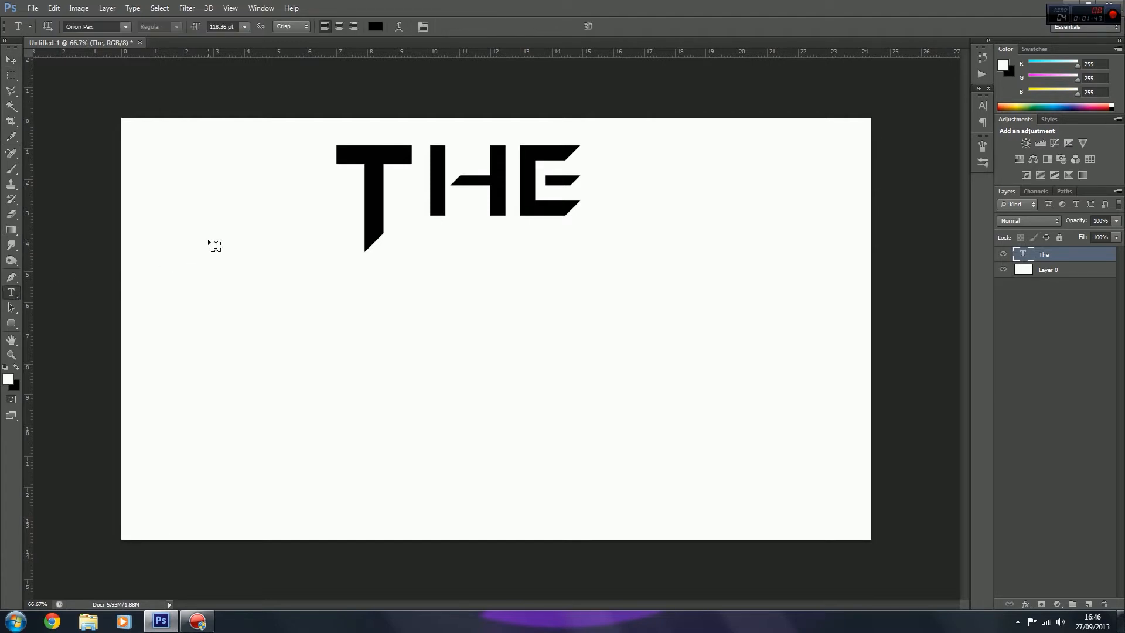
left_click(427, 186)
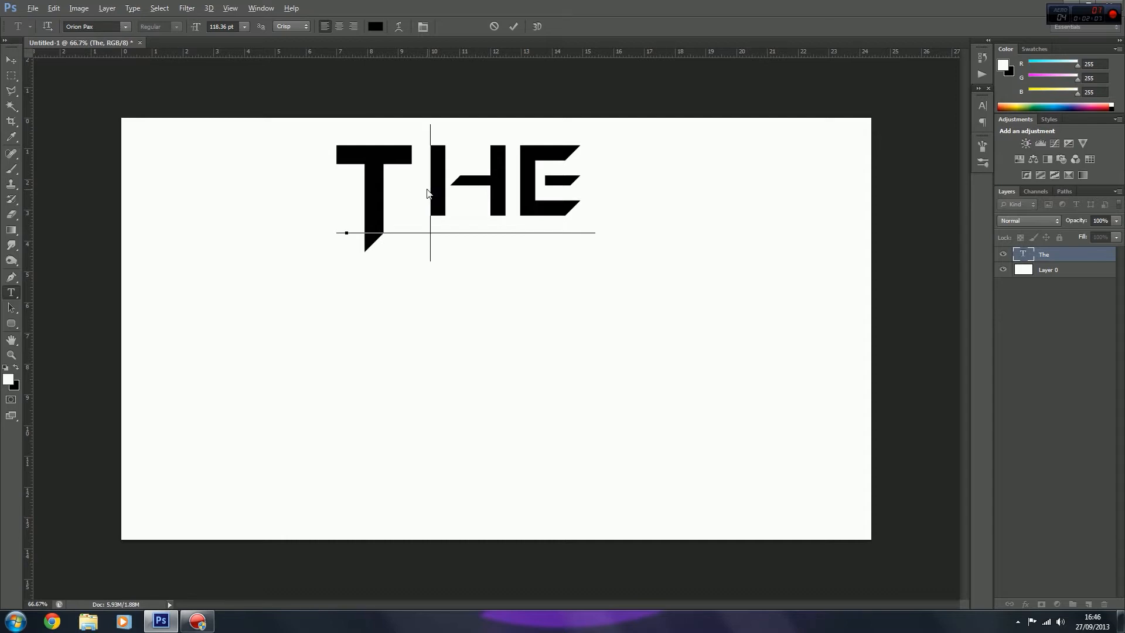
key("alt+Left")
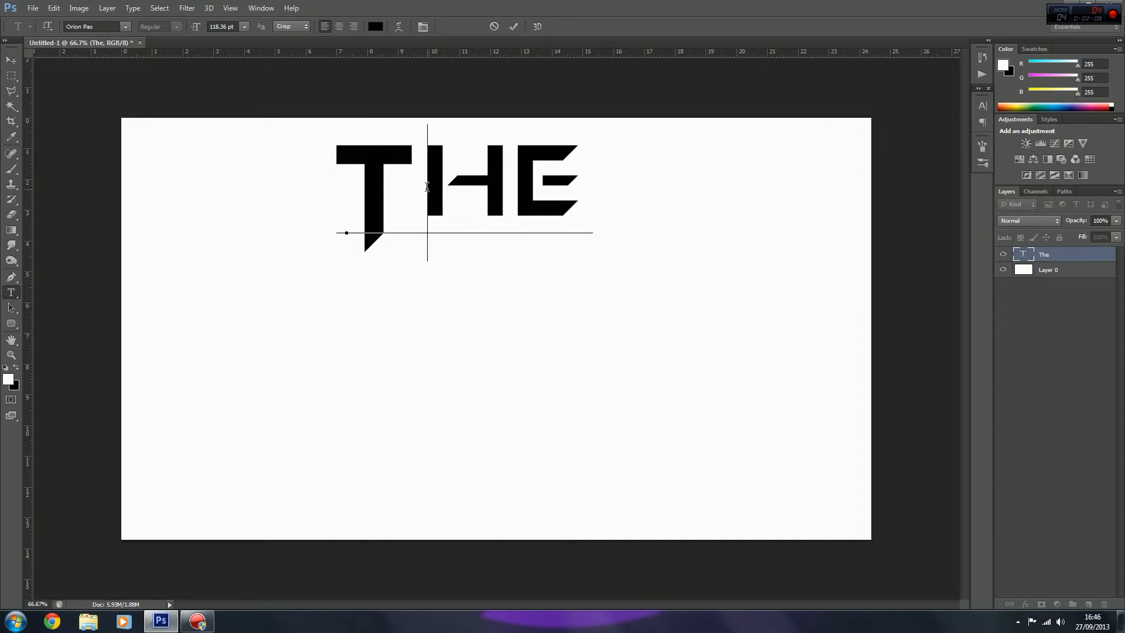
key("alt+Left")
key("alt+Left")
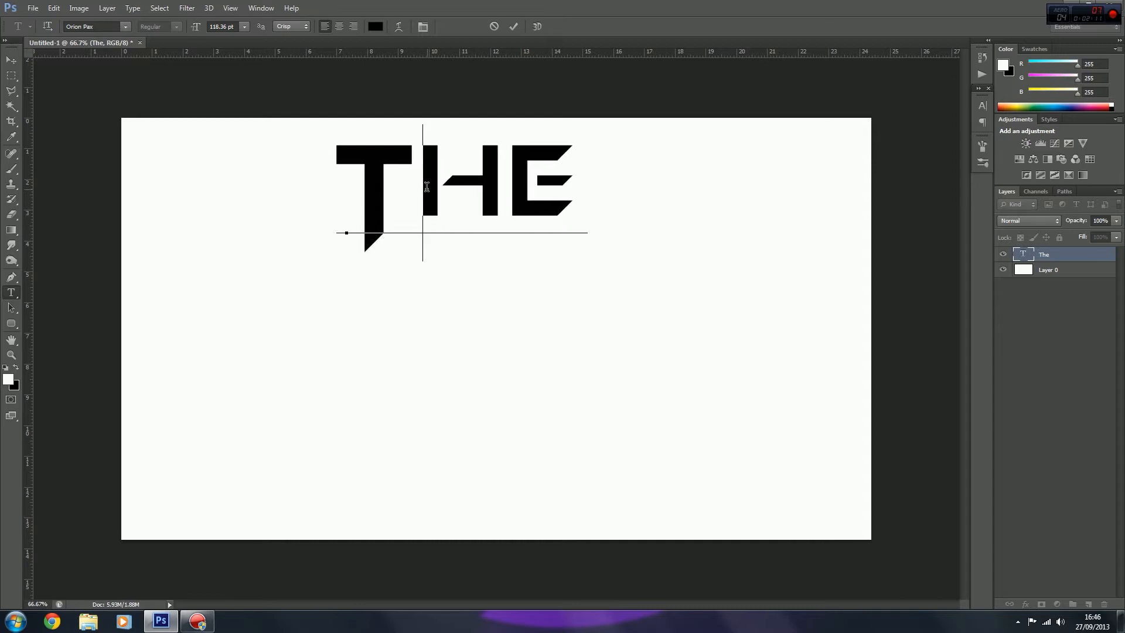
key("alt+Left")
key("alt+Left")
key("alt+Left")
key("alt+Left")
key("alt+Left")
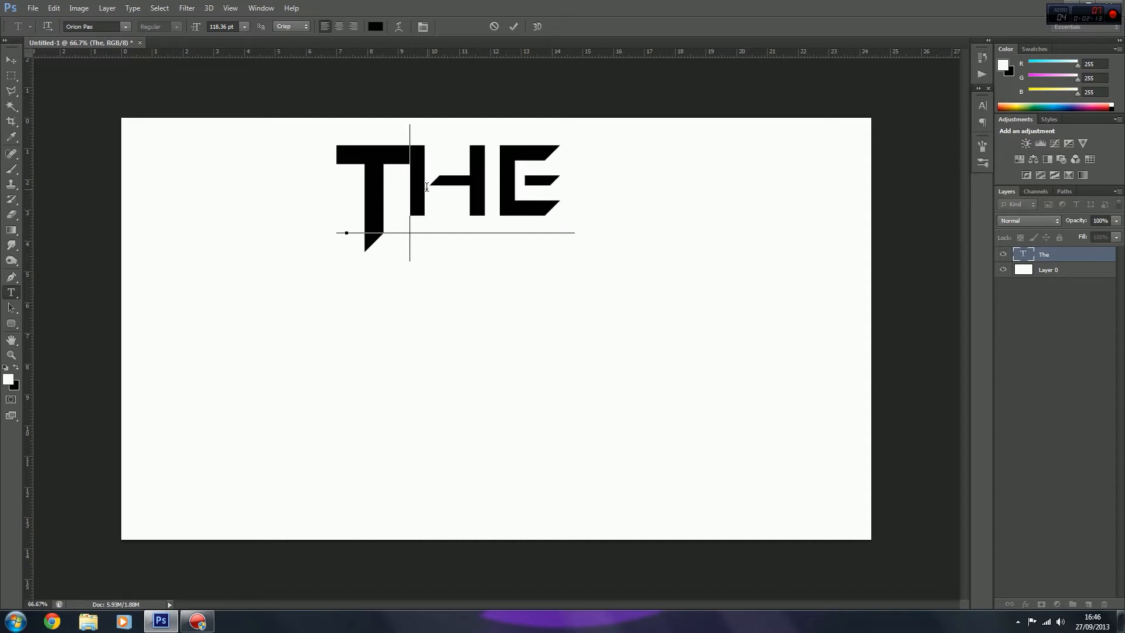
key("alt+Left")
key("alt+Left")
key("alt+Left")
key("alt+Left")
key("alt+Left")
key("alt+Left")
key("alt+Left")
key("alt+Left")
key("alt+Right")
key("alt+Right")
key("alt+Right")
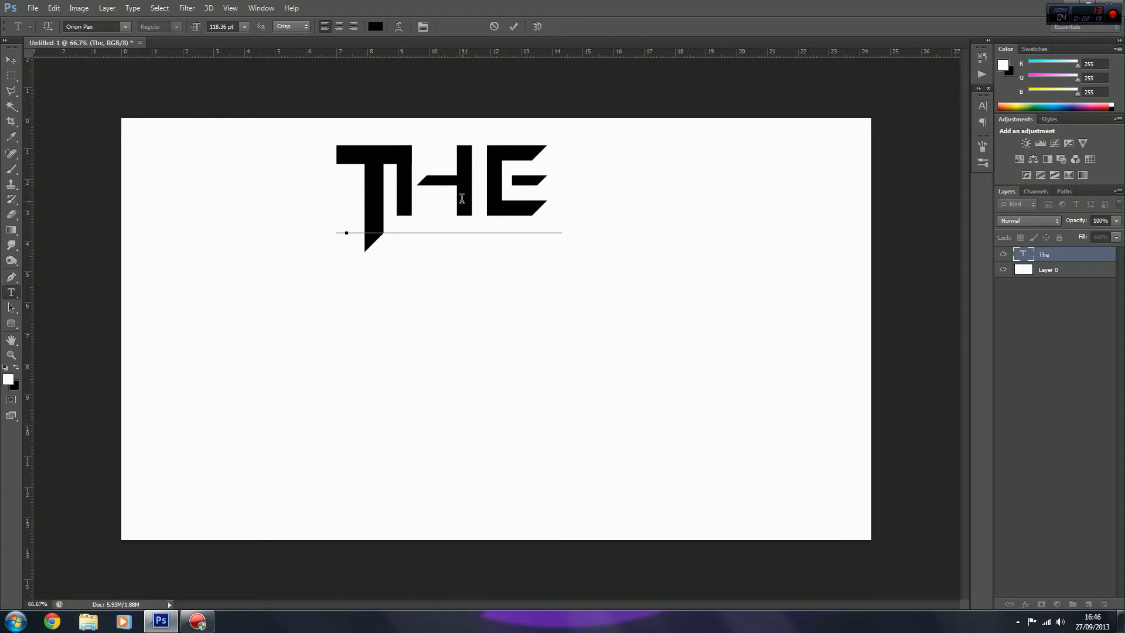
Step: Tighten the kerning between H and E to leave only a narrow gap, and commit the text edit
left_click(495, 185)
key("alt+Left")
key("alt+Left")
key("alt+Left")
key("alt+Left")
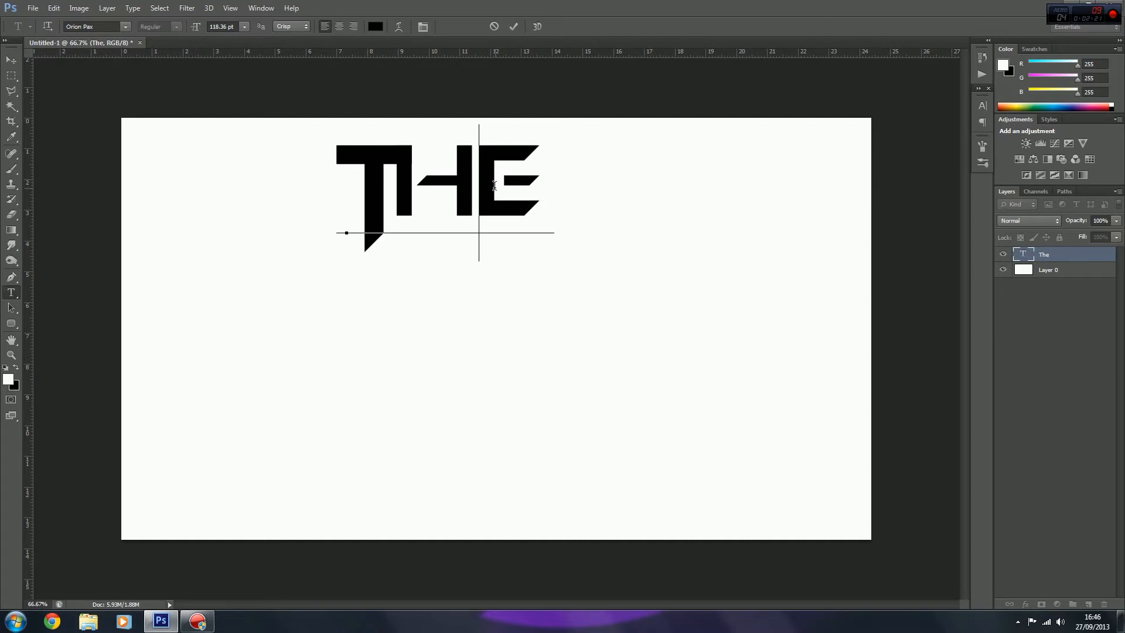
key("alt+Right")
key("alt+Left")
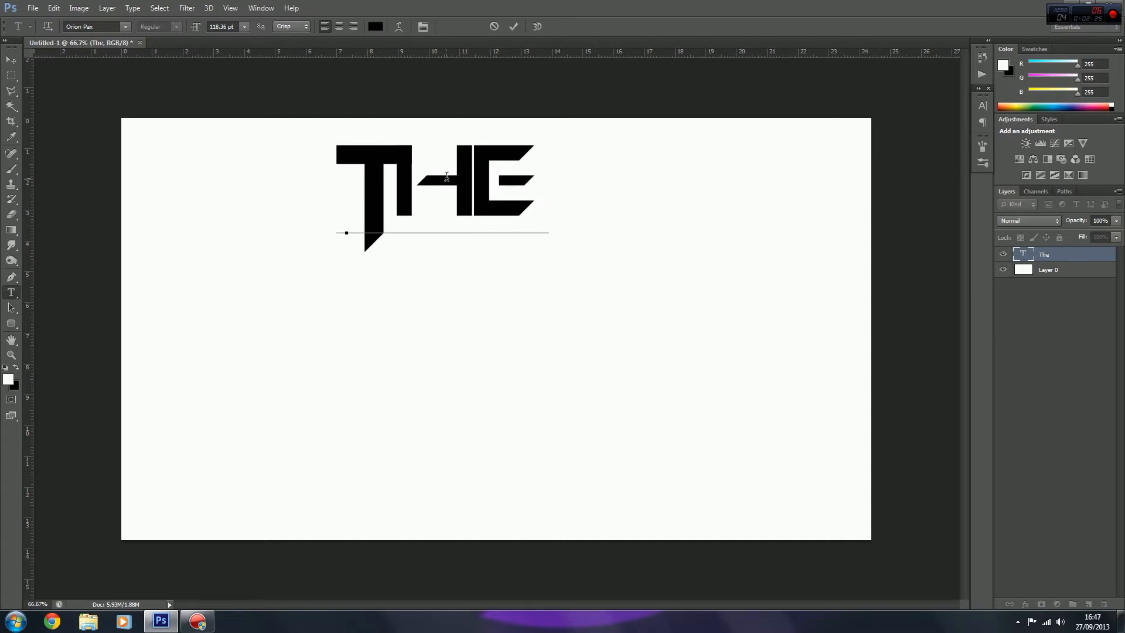
key("alt+Right")
left_click(11, 59)
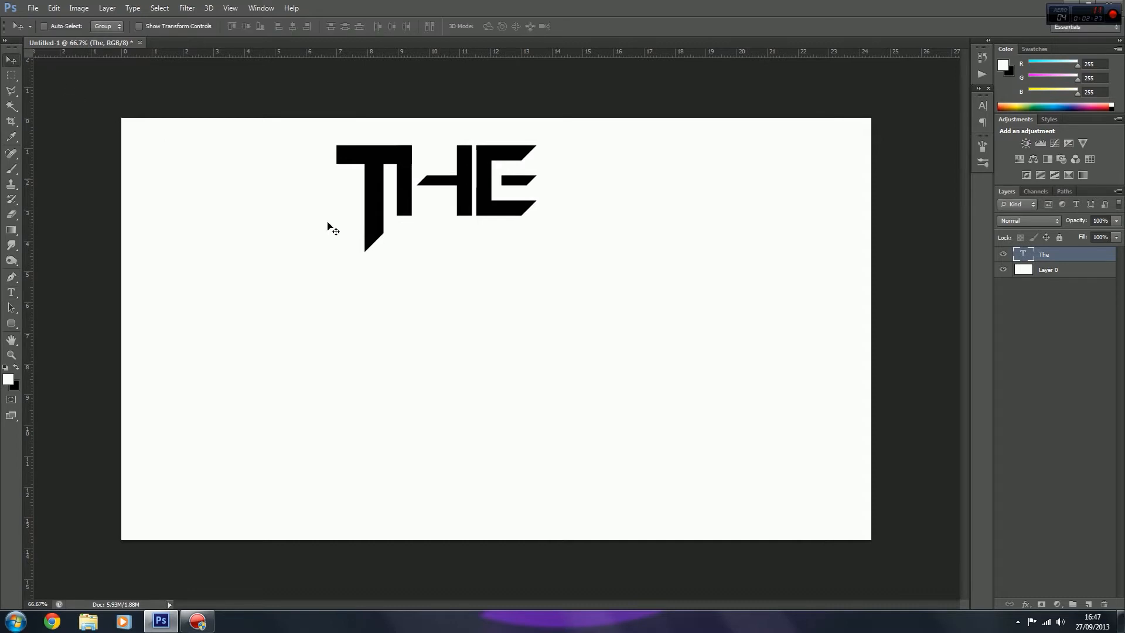
Step: Move the kerned text slightly to the right and up on the canvas
mouse_move(431, 208)
left_mouse_down()
mouse_move(439, 196)
mouse_move(448, 205)
left_mouse_up()
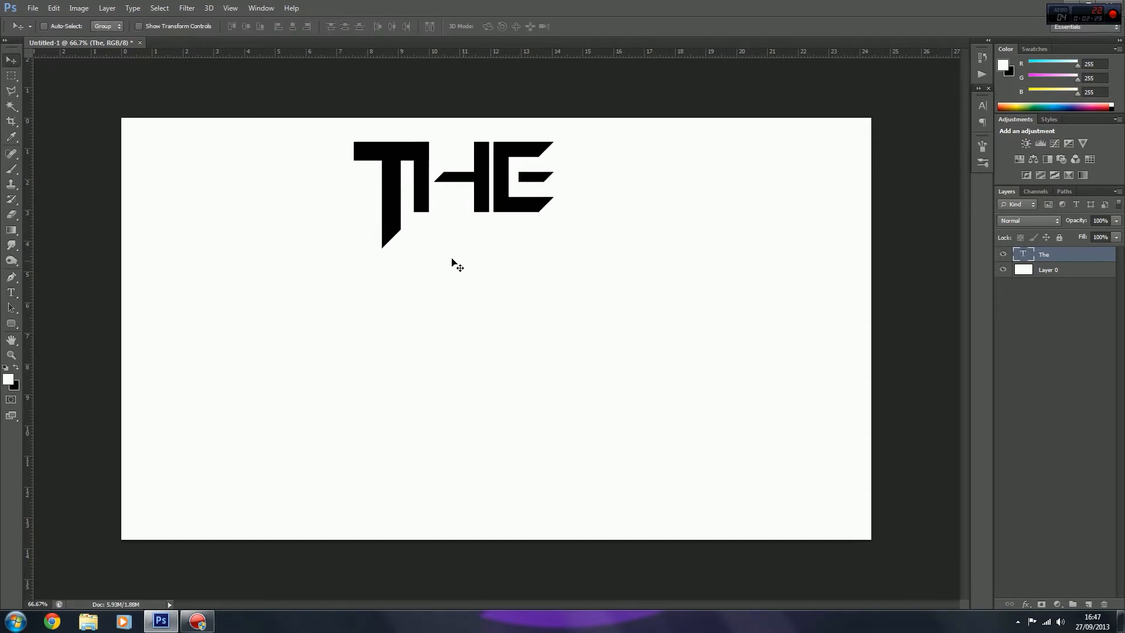
left_click(11, 292)
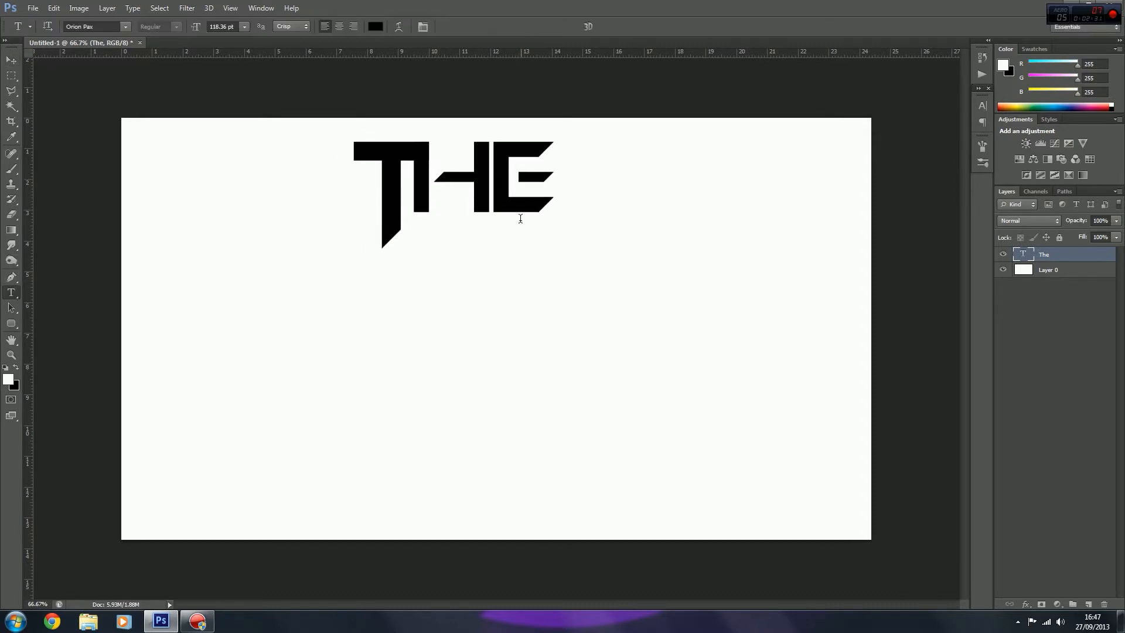
left_click(11, 59)
Step: Enlarge the view to 1200% on the gap between H and E and rasterize the "The" type layer
key("ctrl+plus")
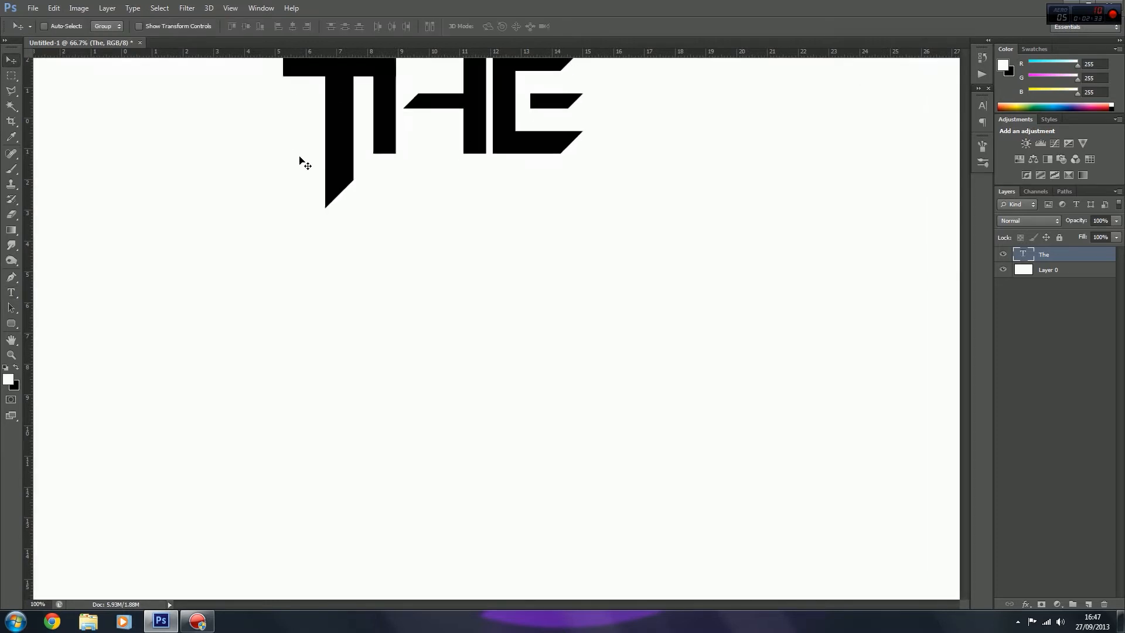
key("ctrl+plus")
scroll(302, 162, "up", 5)
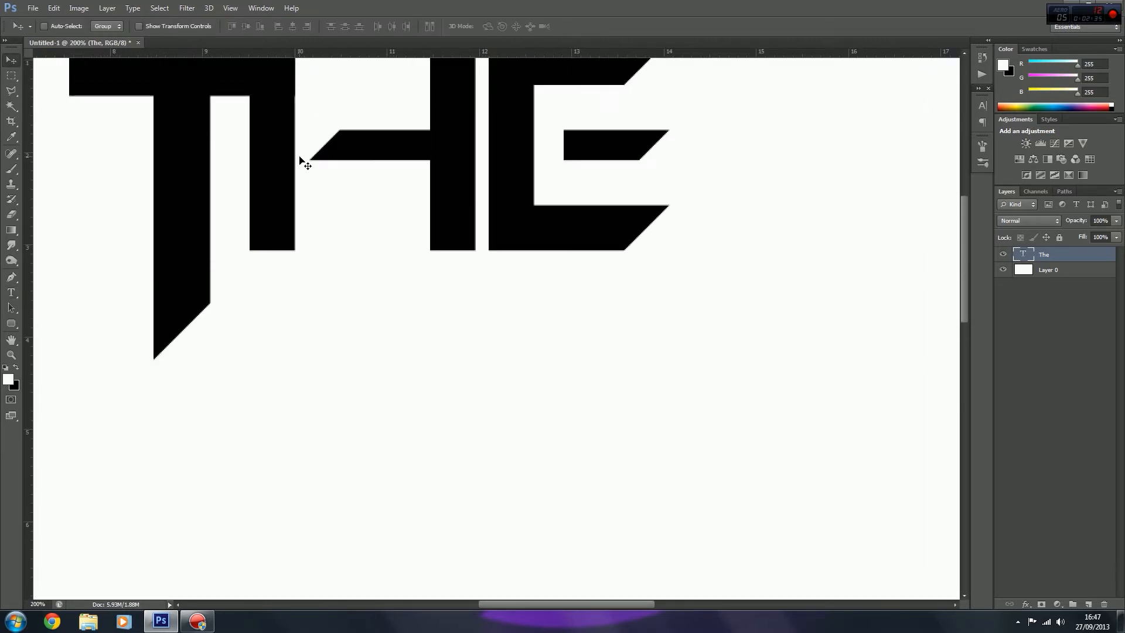
scroll(300, 159, "up", 3)
key("ctrl+plus")
key("ctrl+plus")
key("ctrl+plus")
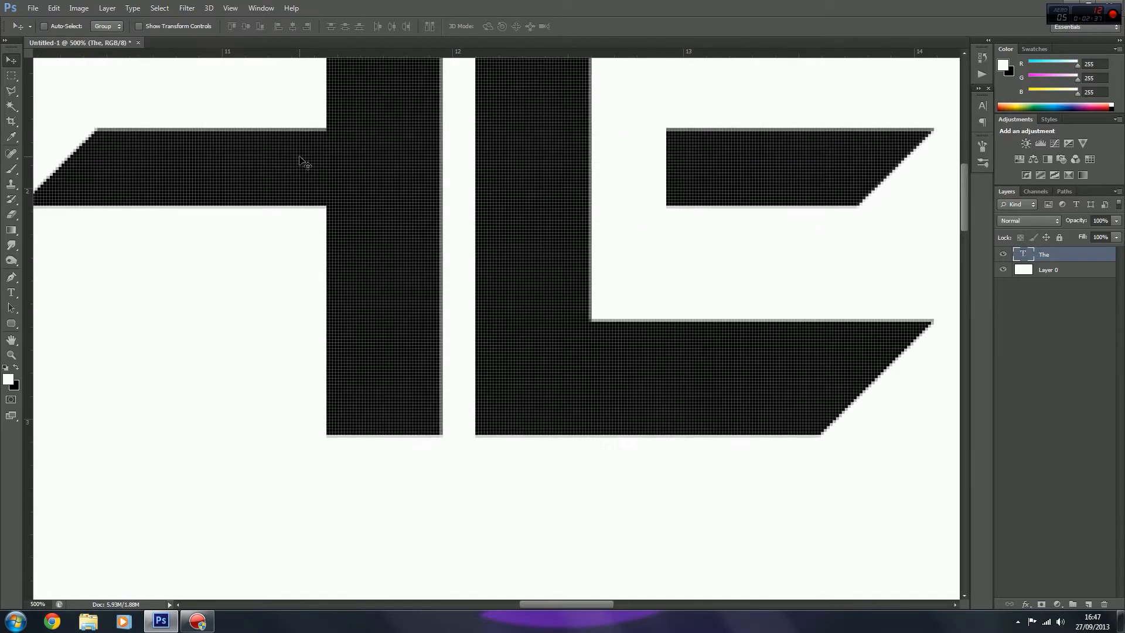
key("ctrl+plus")
key("ctrl+plus")
key("ctrl+plus")
scroll(301, 163, "up", 4)
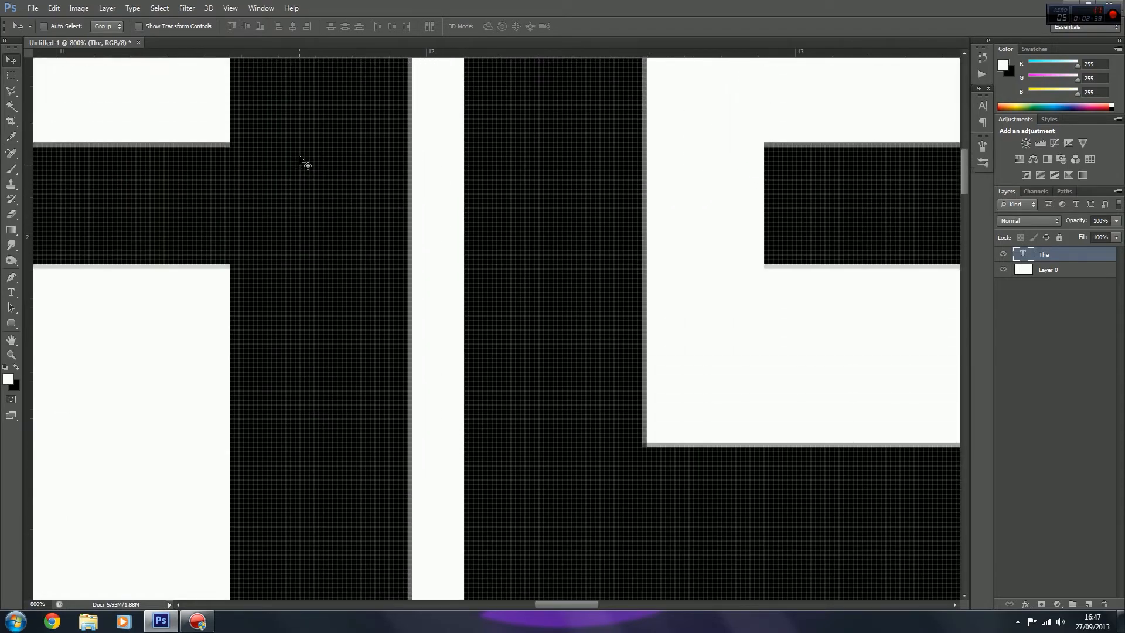
scroll(302, 162, "up", 1)
key("ctrl+plus")
scroll(302, 163, "up", 4)
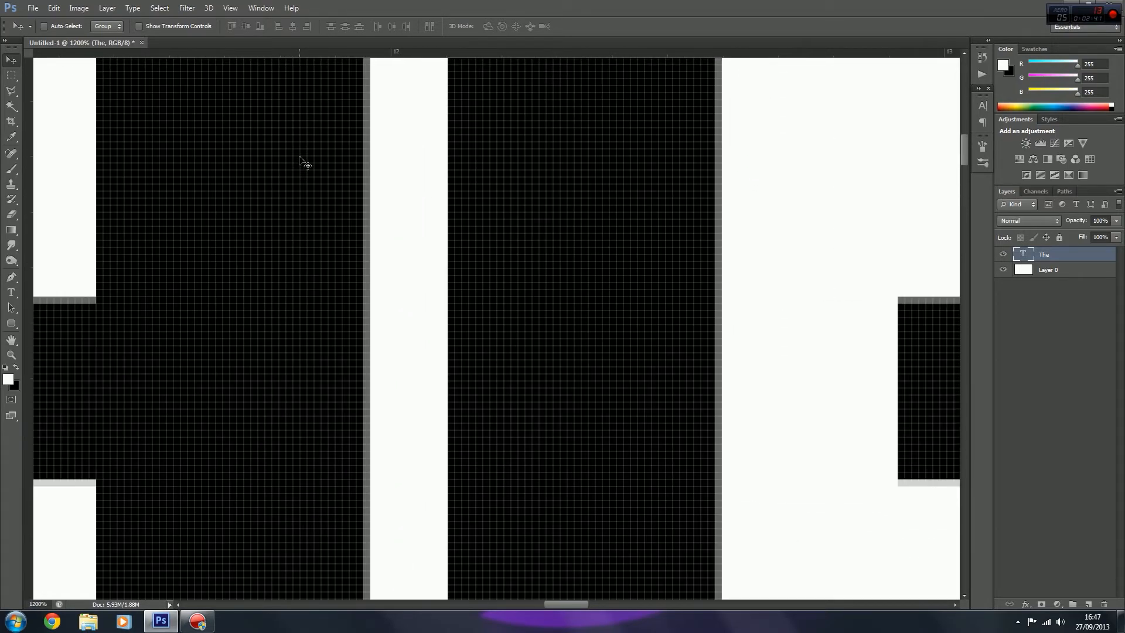
scroll(301, 163, "up", 8)
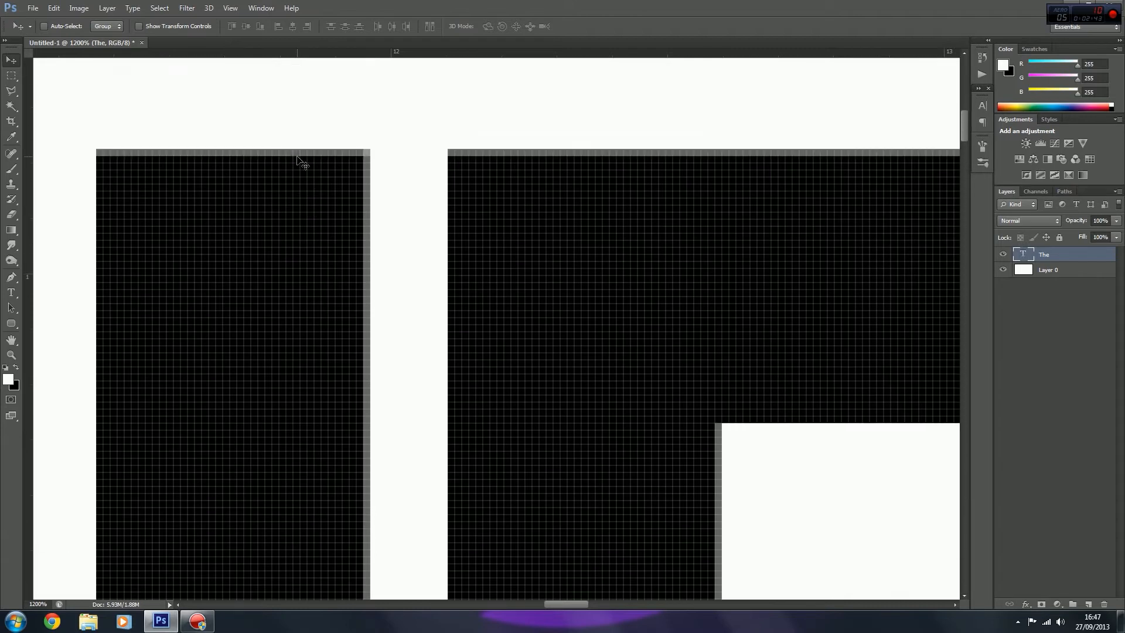
right_click(1042, 260)
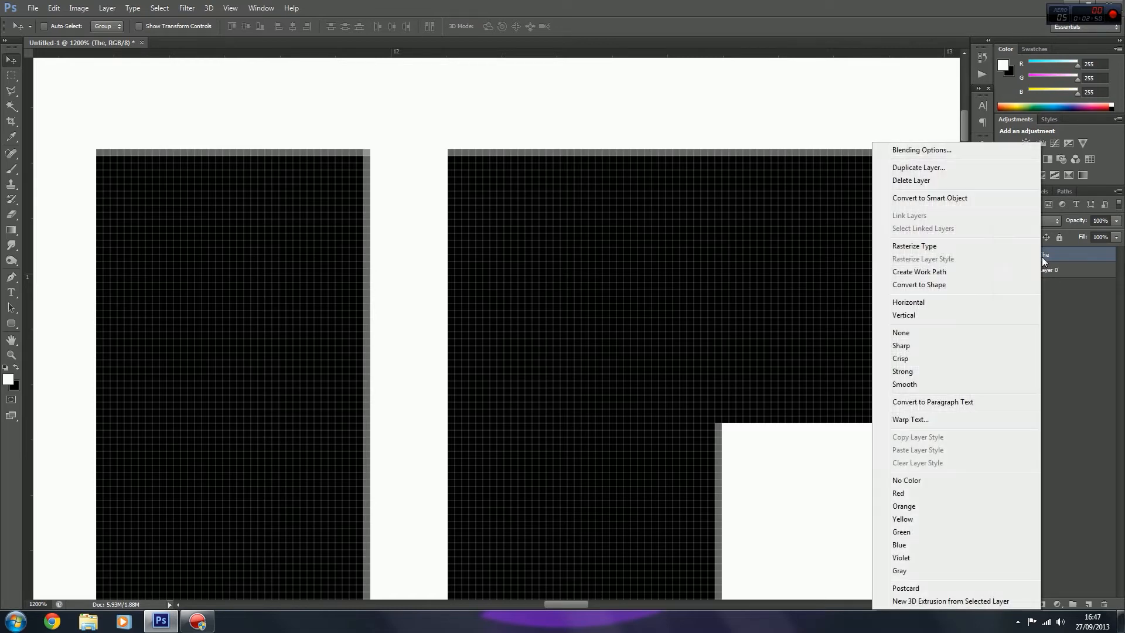
left_click(974, 247)
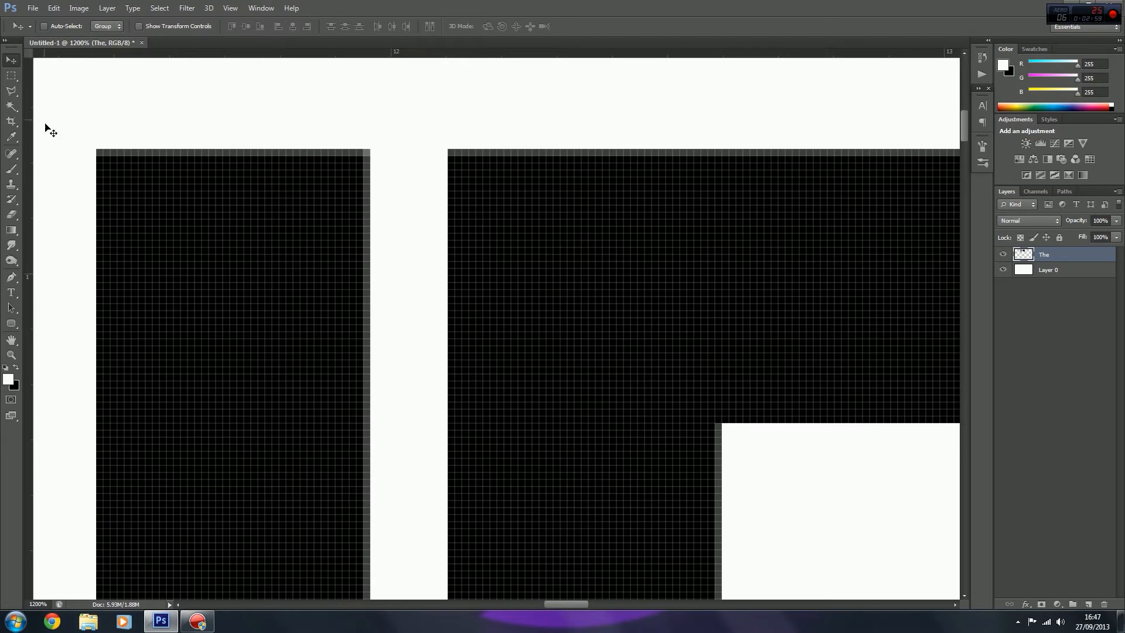
Step: Fill a rectangular selection across the tops of the H's second stem and the E with black to join them, then deselect
left_click(11, 75)
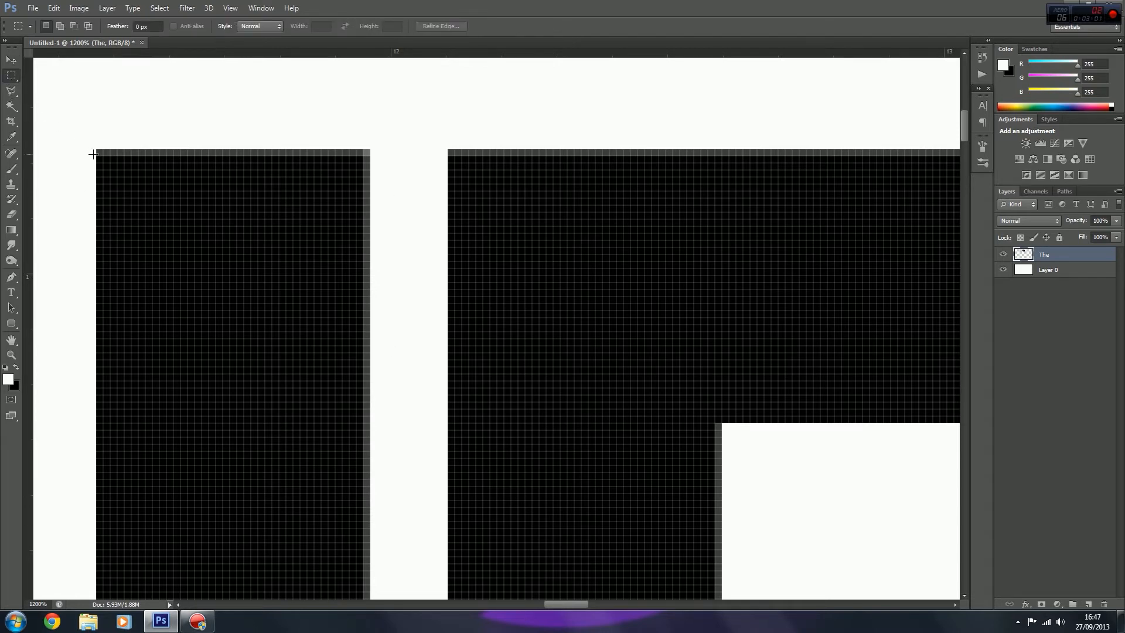
left_click_drag(96, 151, 812, 422)
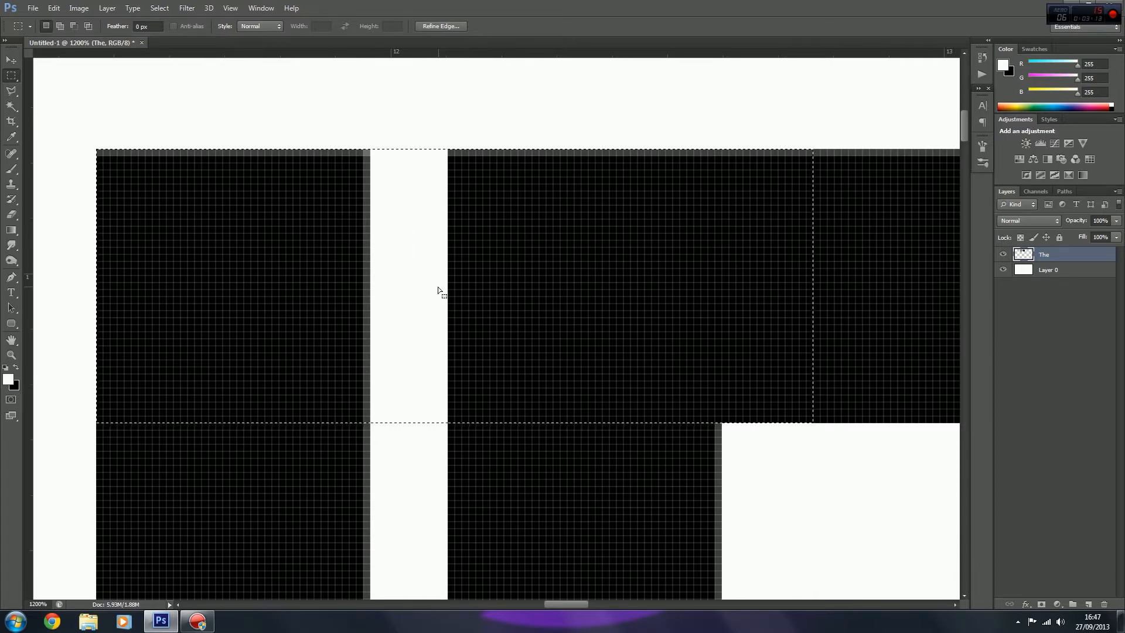
key("ctrl+BackSpace")
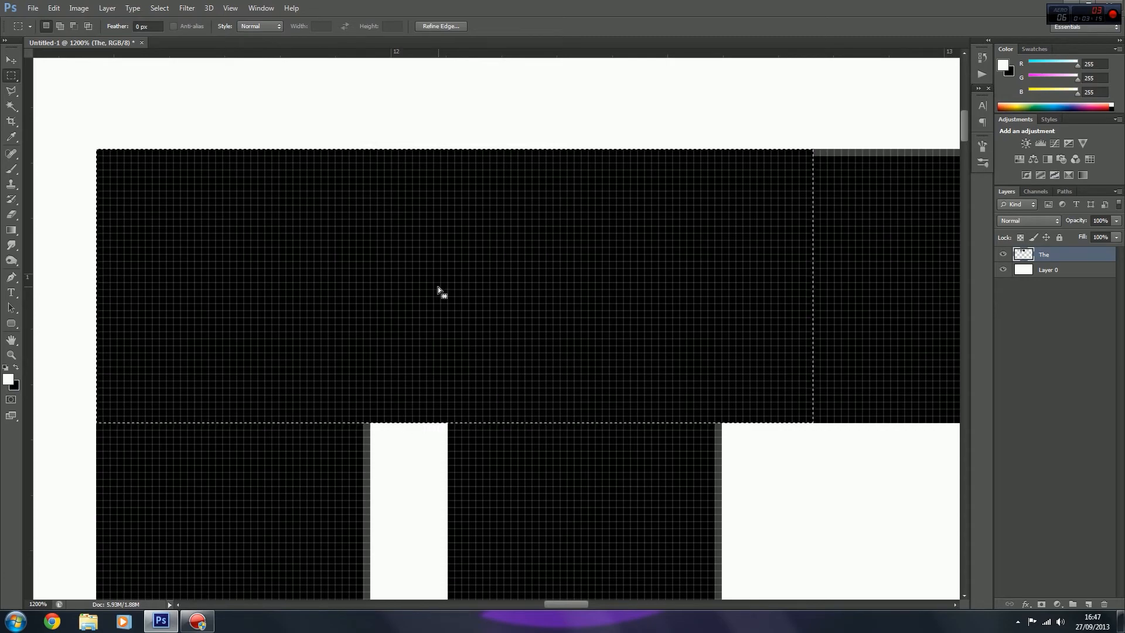
key("ctrl+d")
Step: Fill the remaining grey pixel row along the top edge of the E's upper arm with black, up to its slanted tip, and deselect
key("ctrl+minus")
key("ctrl+minus")
key("ctrl+minus")
key("ctrl+minus")
key("ctrl+minus")
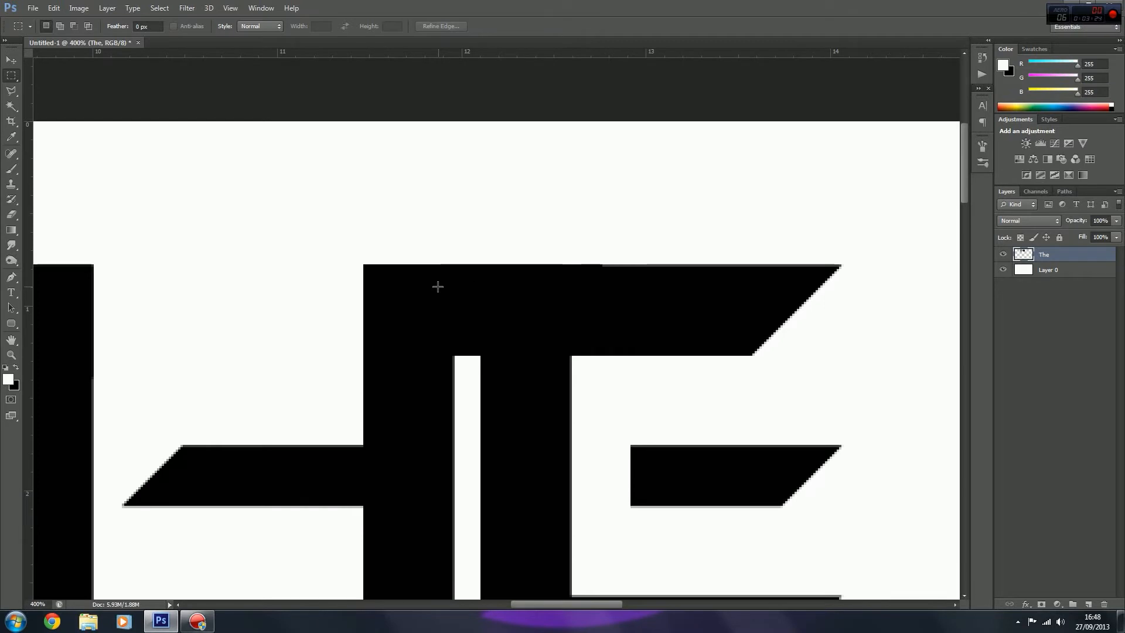
key("ctrl+plus")
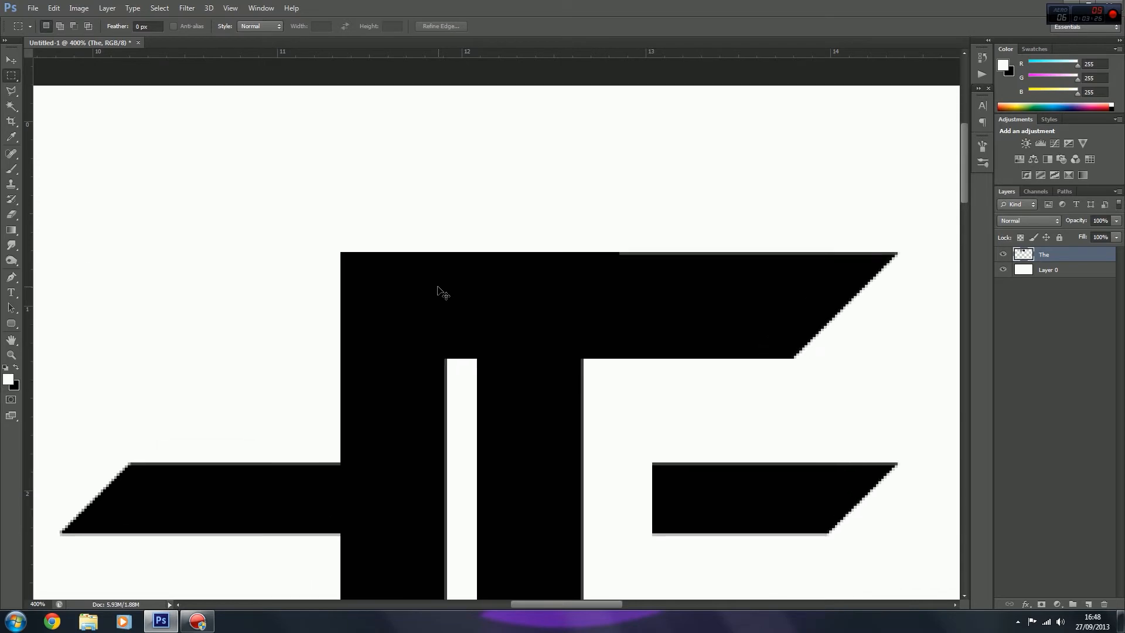
key("ctrl+plus")
key("ctrl+plus")
key("ctrl+plus")
key("ctrl+plus")
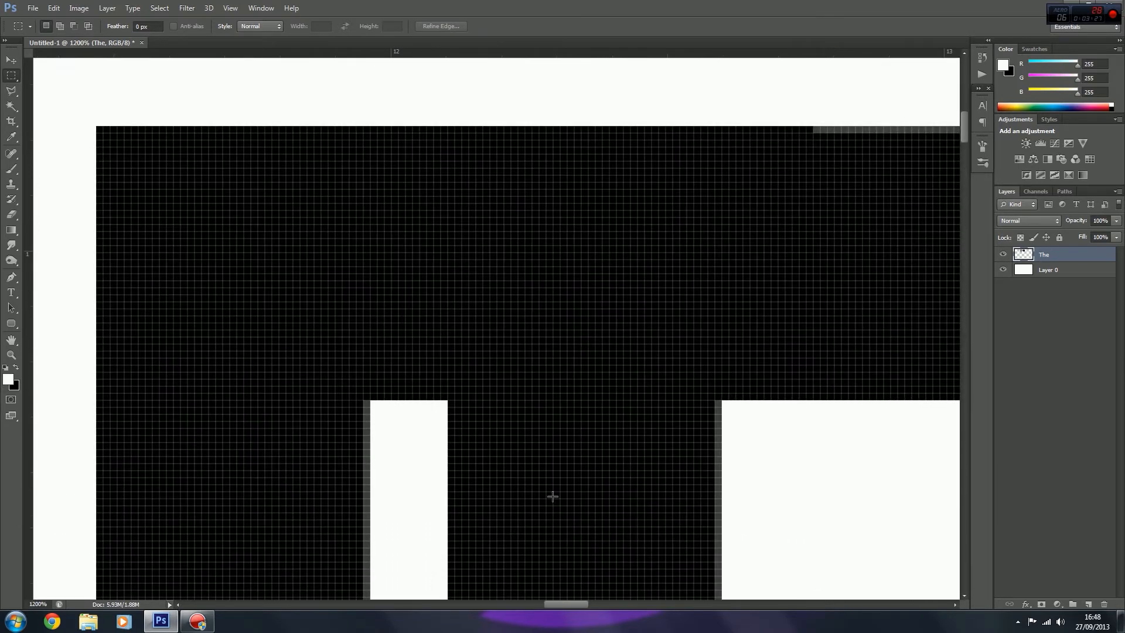
left_click_drag(567, 606, 596, 607)
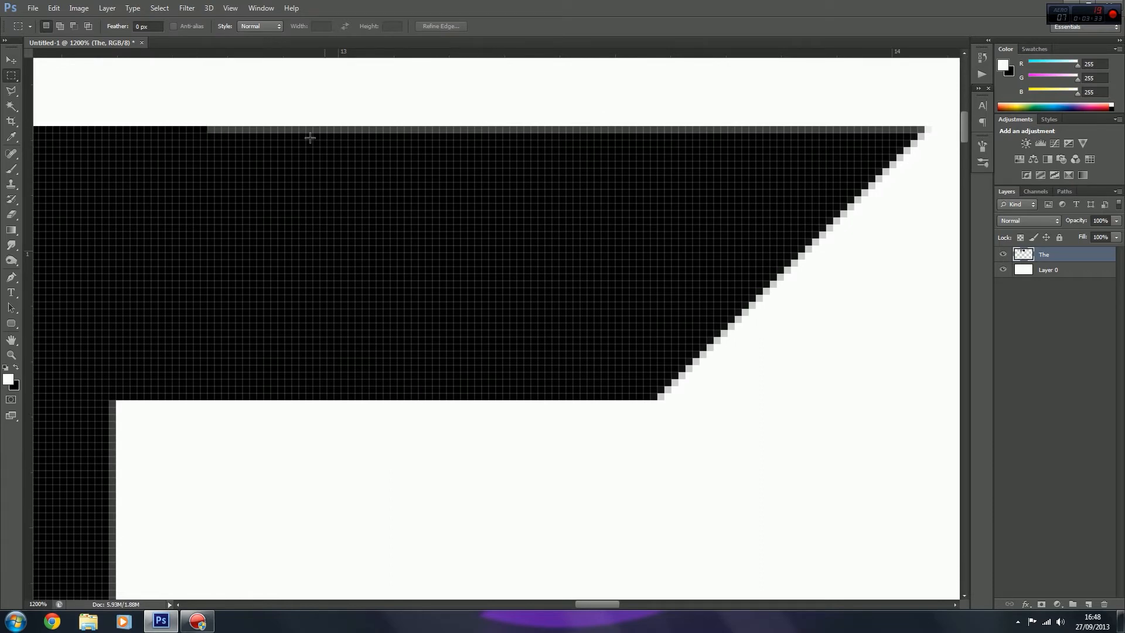
left_click_drag(208, 126, 921, 128)
key("ctrl+BackSpace")
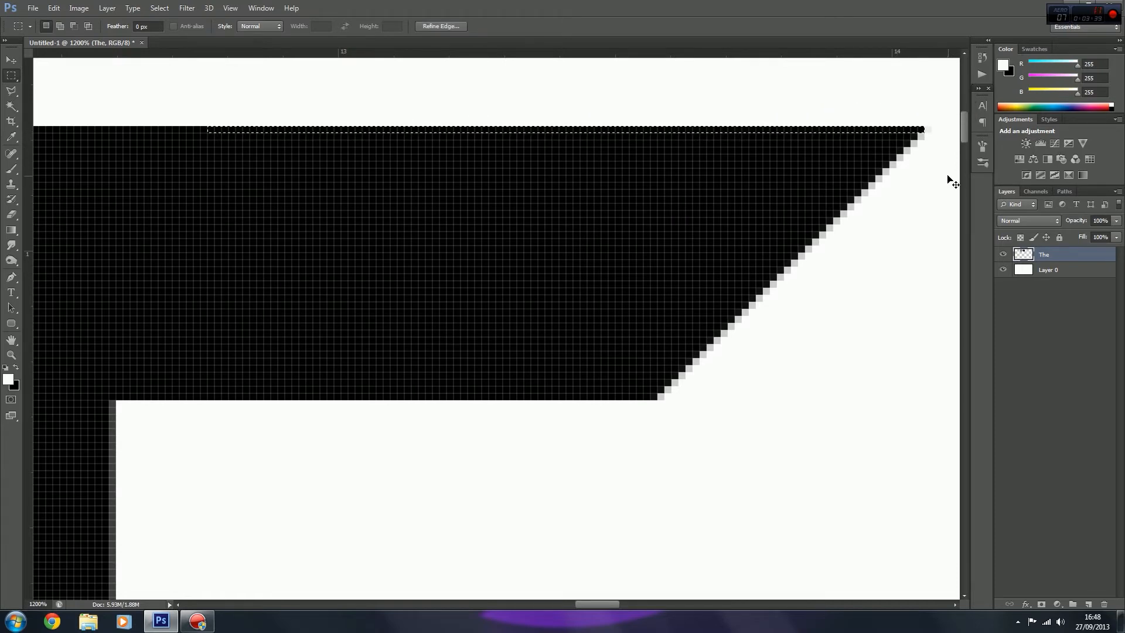
key("ctrl+d")
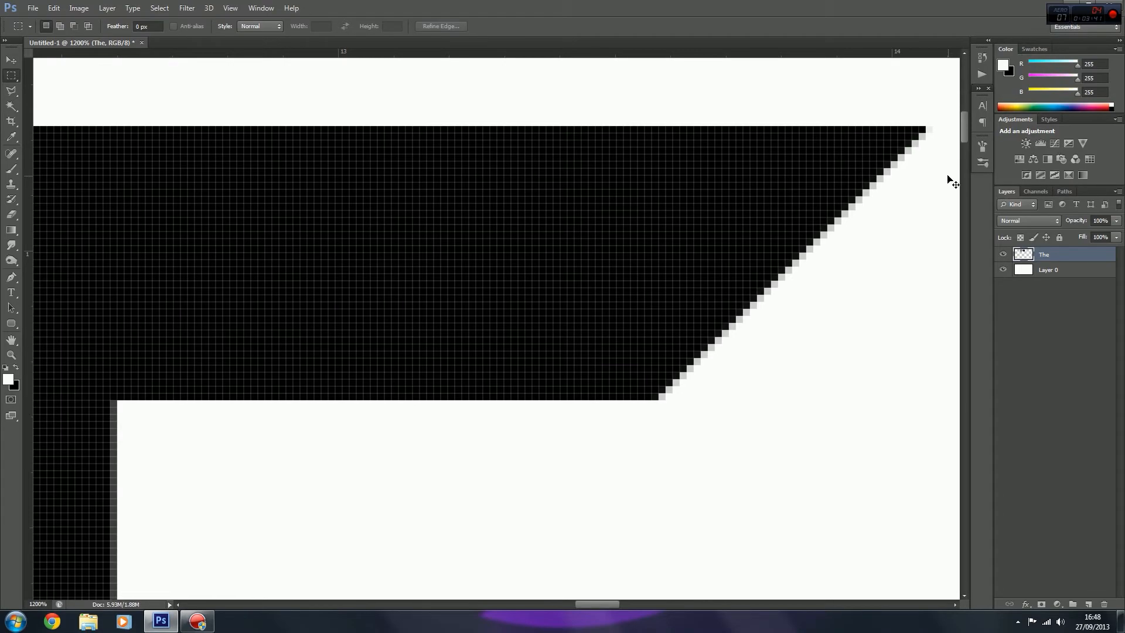
Step: Move the joined "THE" lettering slightly right and down on the canvas
key("ctrl+minus")
key("ctrl+minus")
key("ctrl+minus")
key("ctrl+minus")
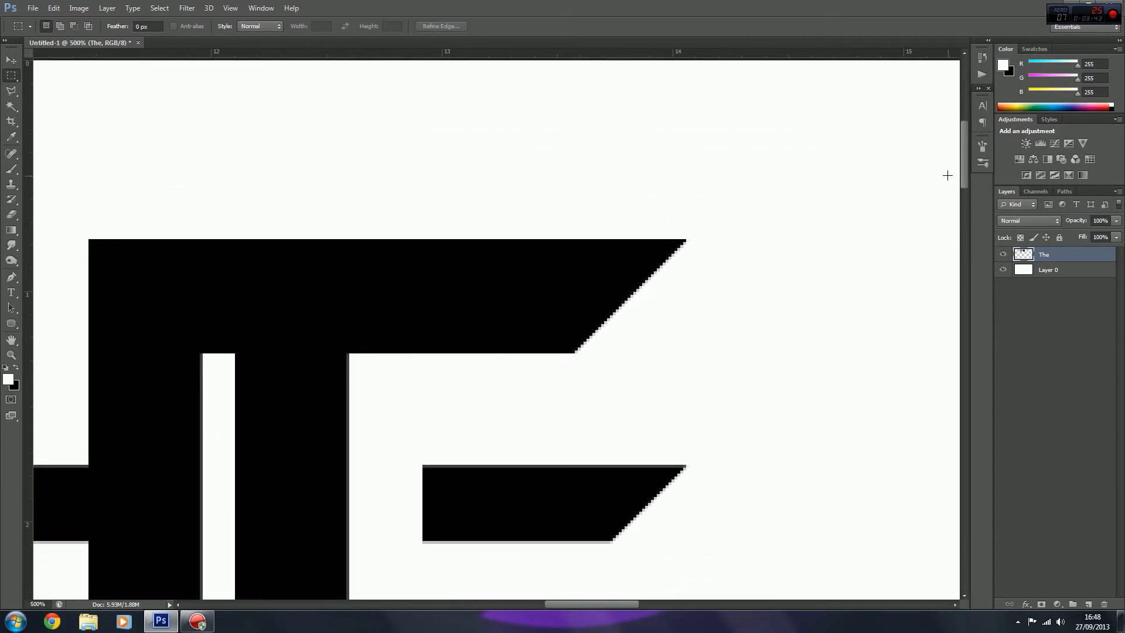
key("ctrl+minus")
key("ctrl+minus")
key("ctrl+minus")
key("ctrl+minus")
key("ctrl+minus")
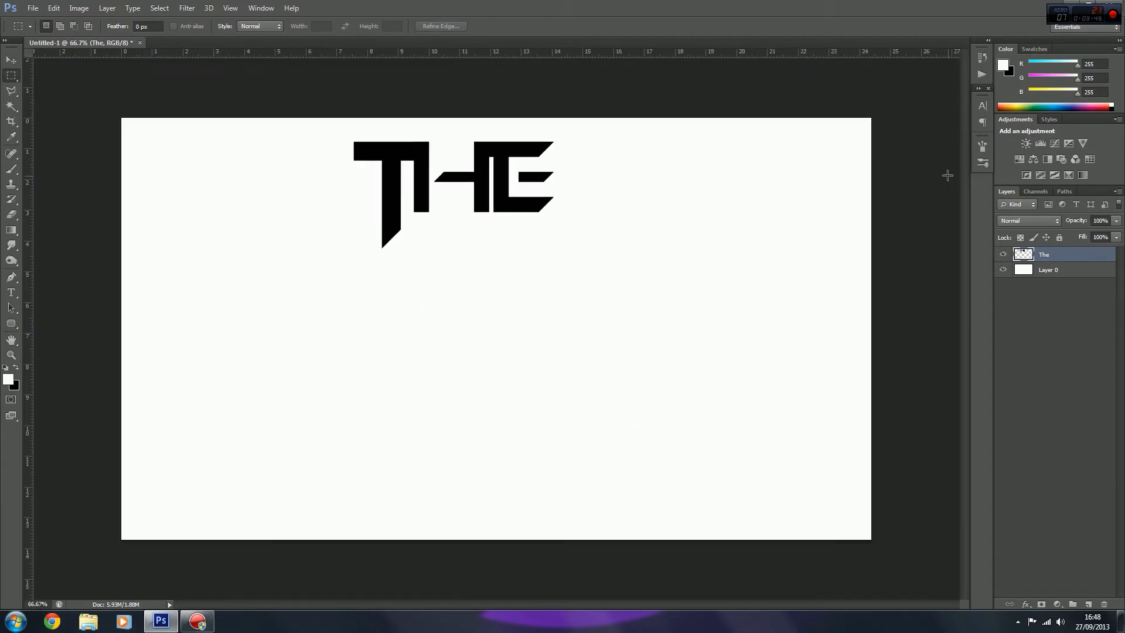
left_click(11, 60)
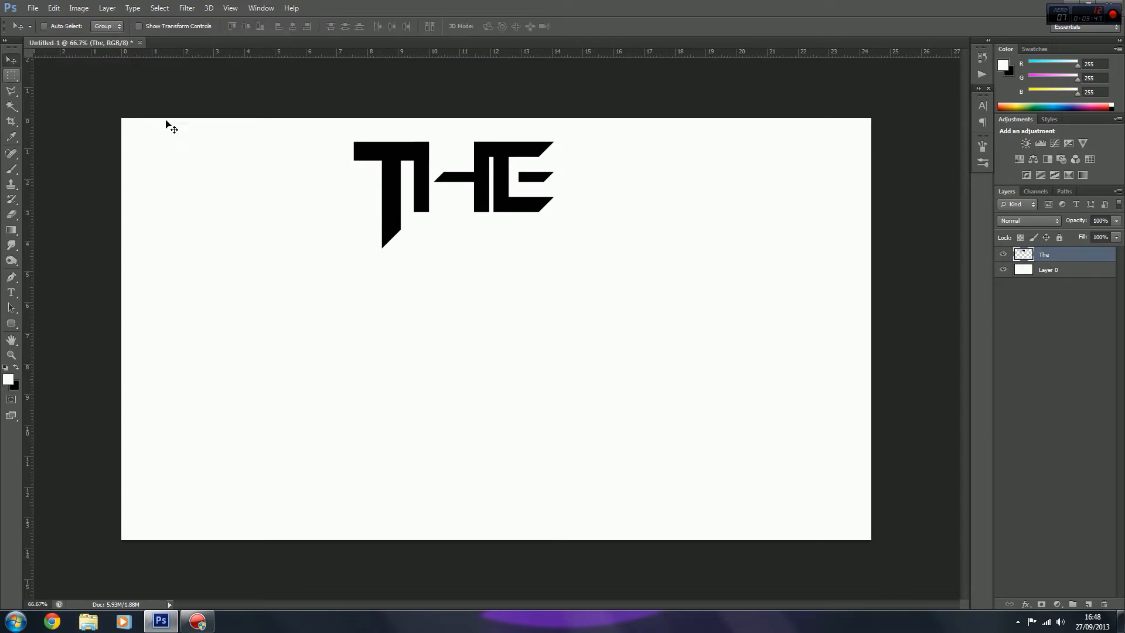
left_click_drag(467, 194, 478, 209)
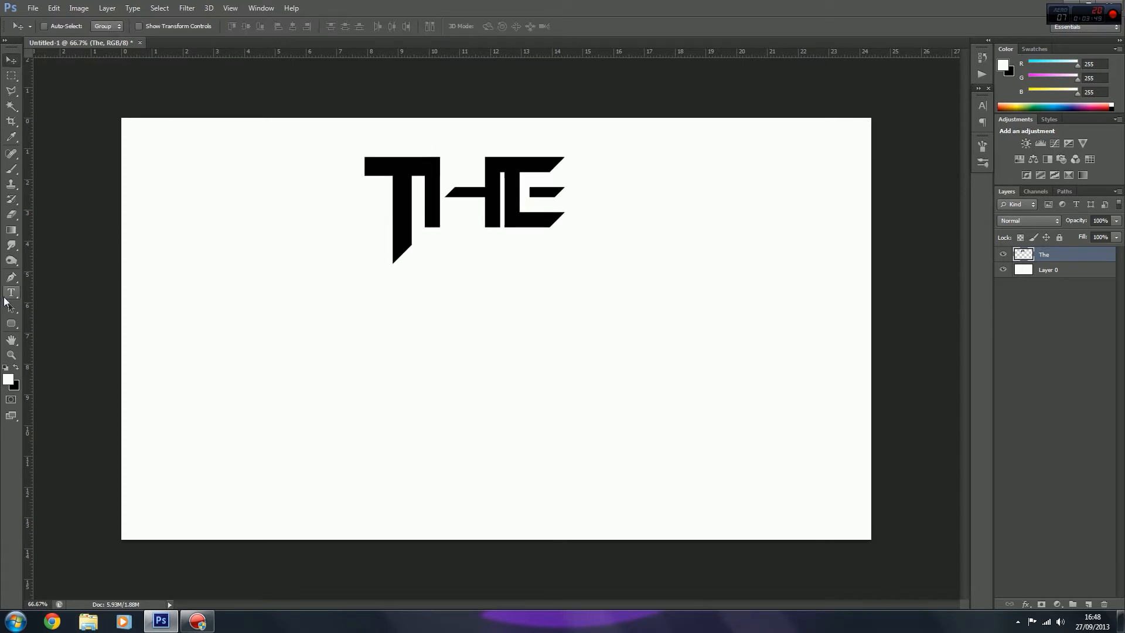
Step: Open the "Rated layer Styles" PSD from the Layer Styles folder inside TEXTURES > Rateds 30k Pack_
left_click(33, 8)
left_click(40, 34)
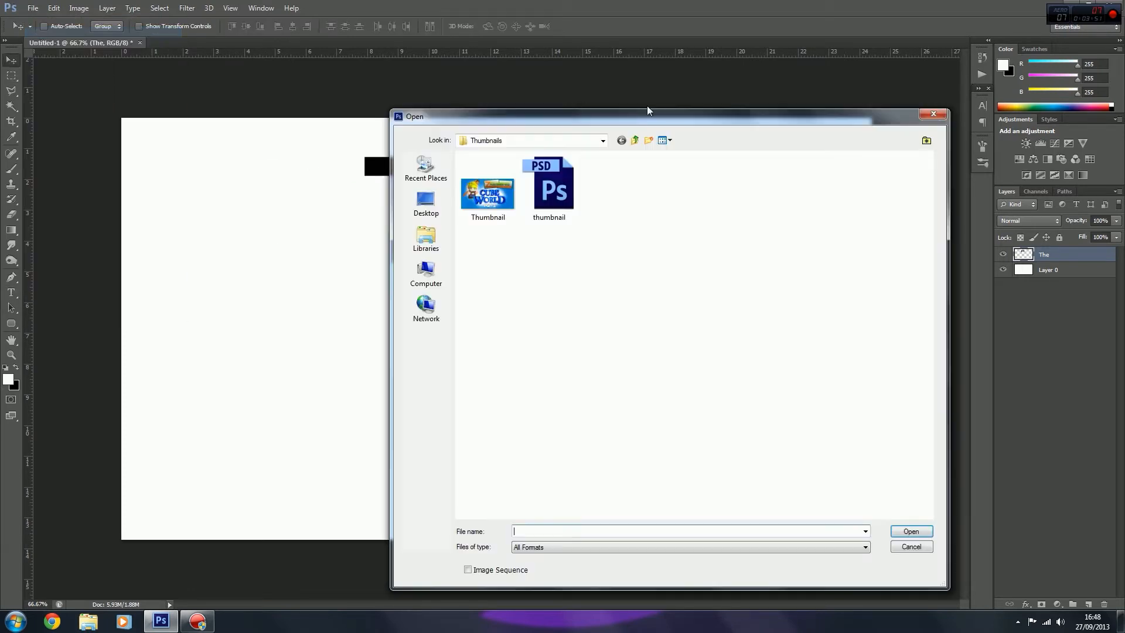
left_click(565, 141)
left_click(501, 253)
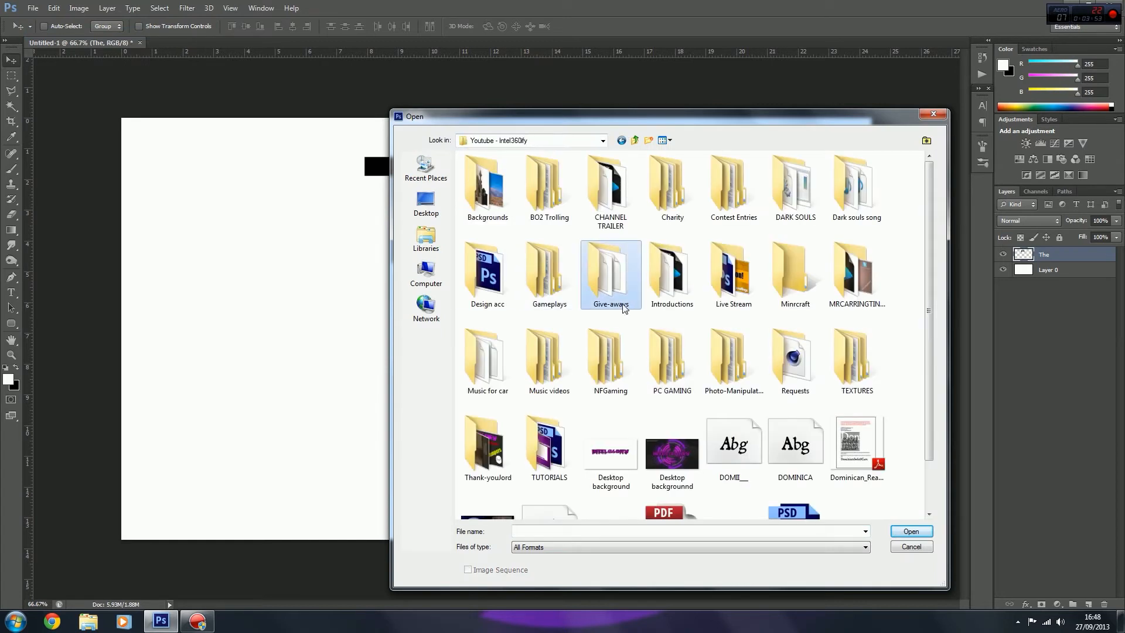
double_click(871, 370)
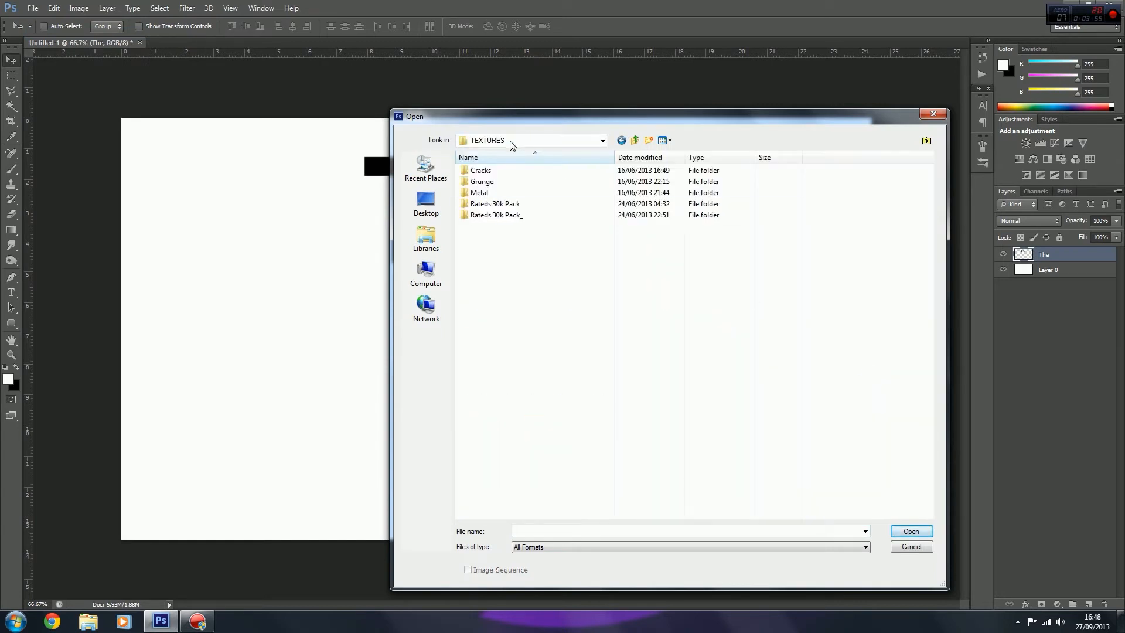
double_click(495, 216)
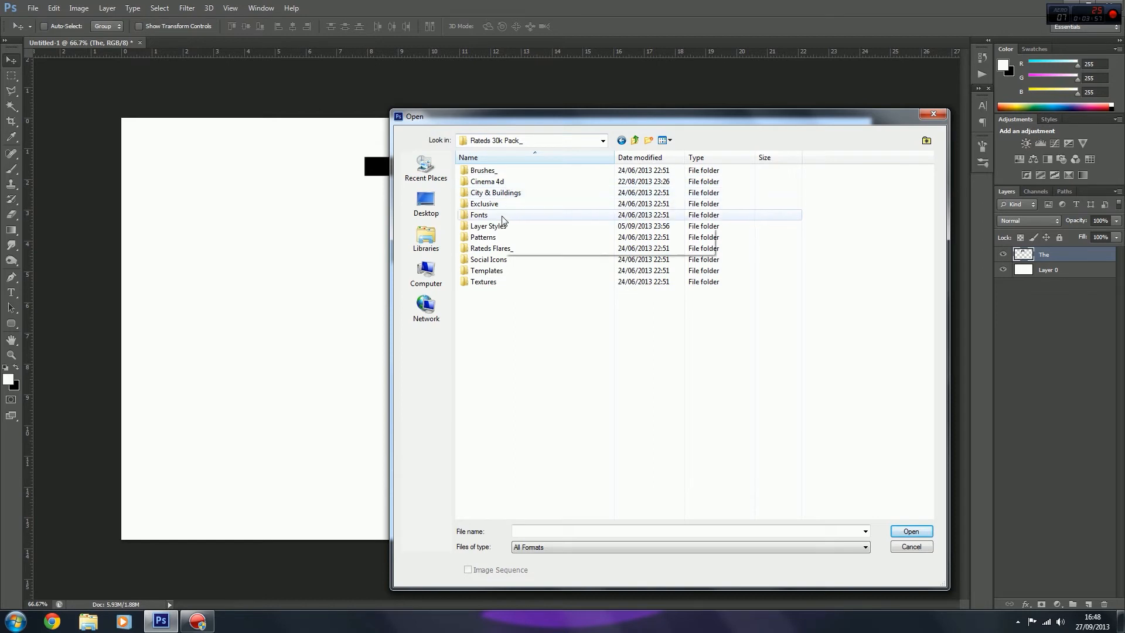
double_click(488, 226)
left_click(610, 190)
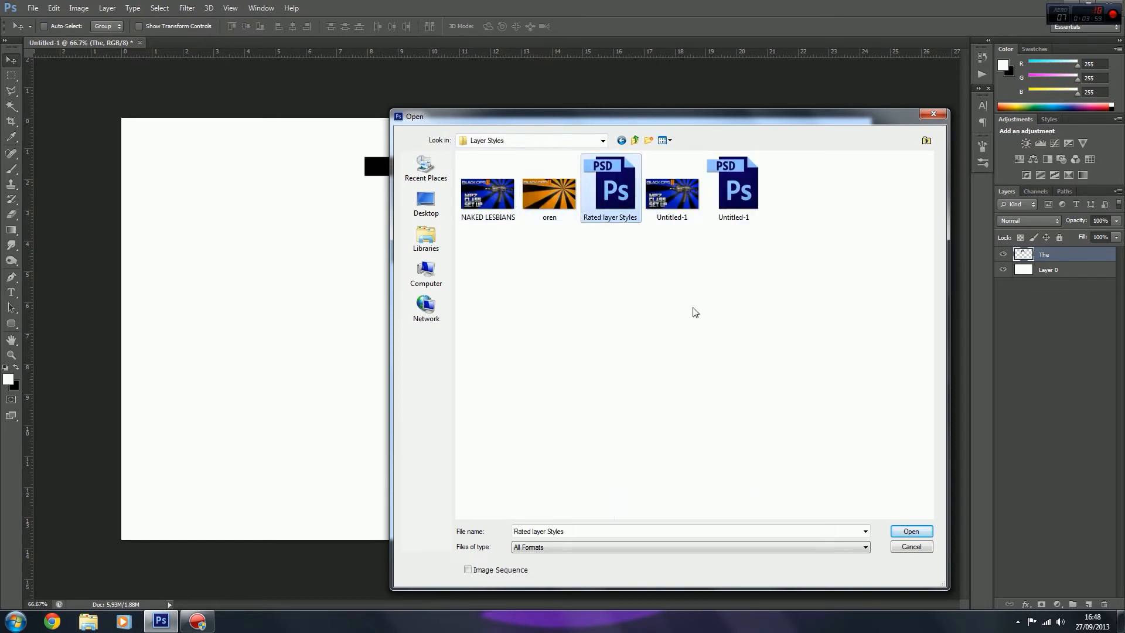
left_click(910, 531)
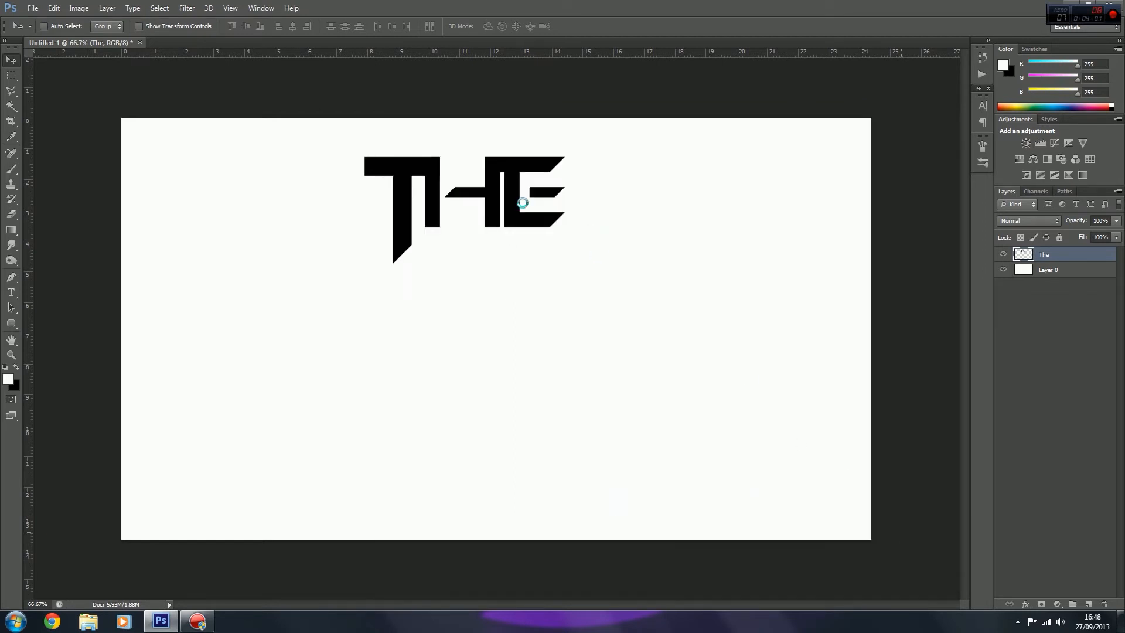
left_click(550, 242)
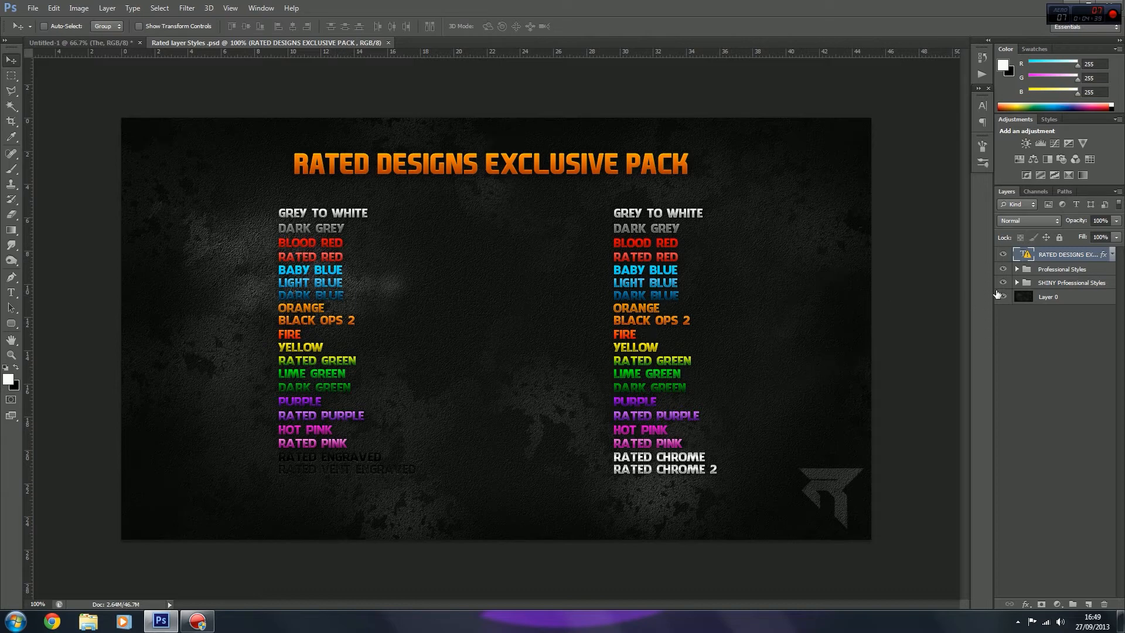
left_click(1017, 283)
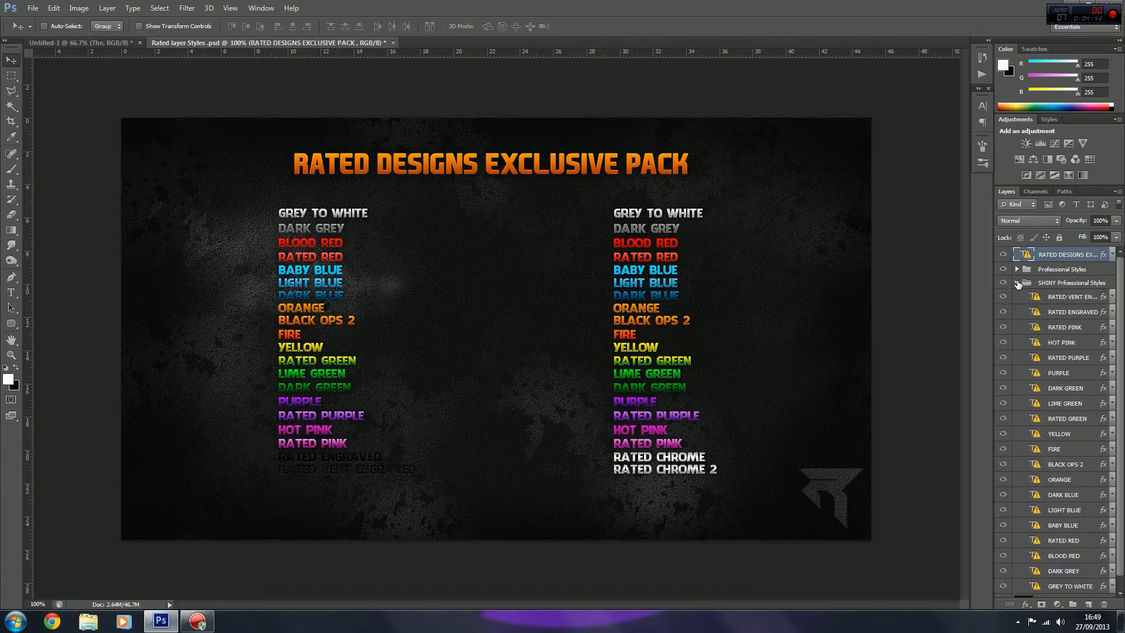
scroll(1067, 379, "down", 1)
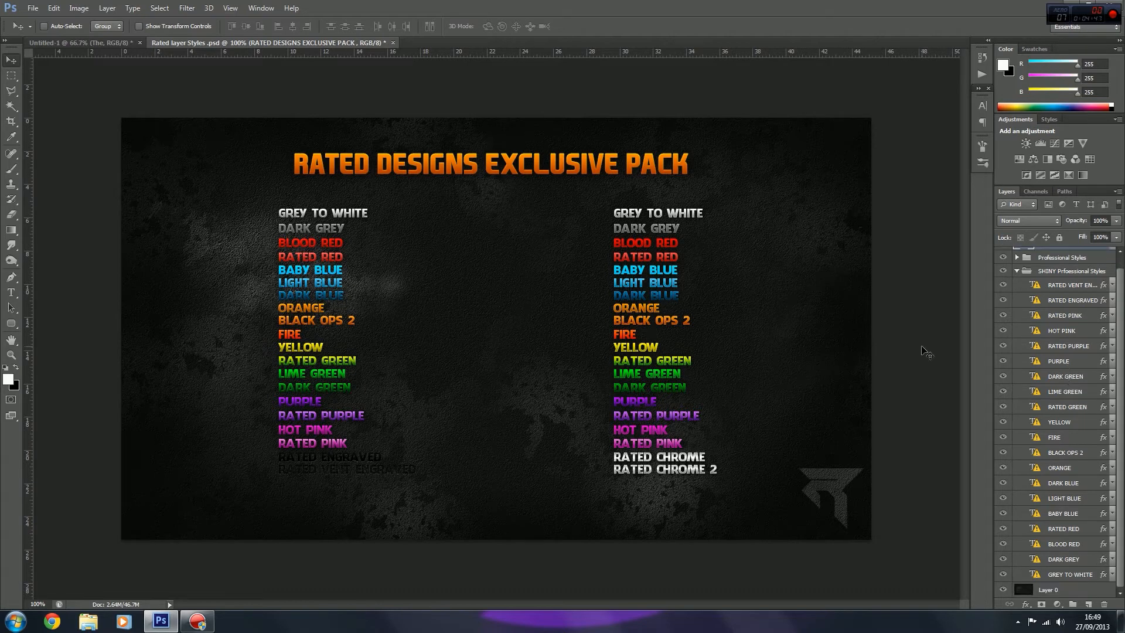
left_click(73, 42)
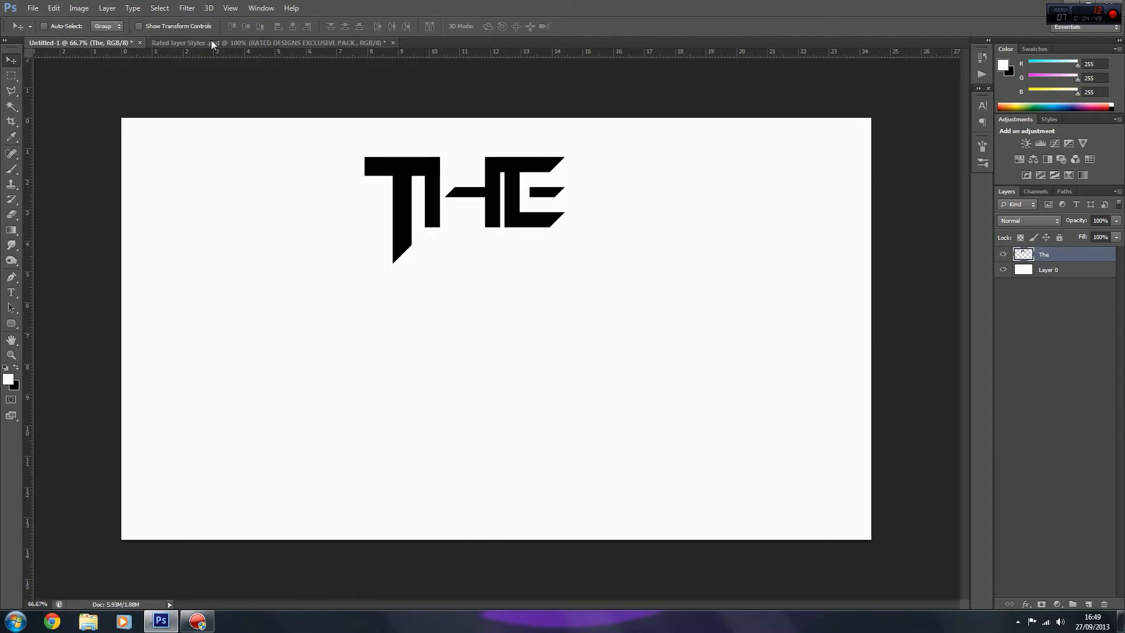
left_click(211, 39)
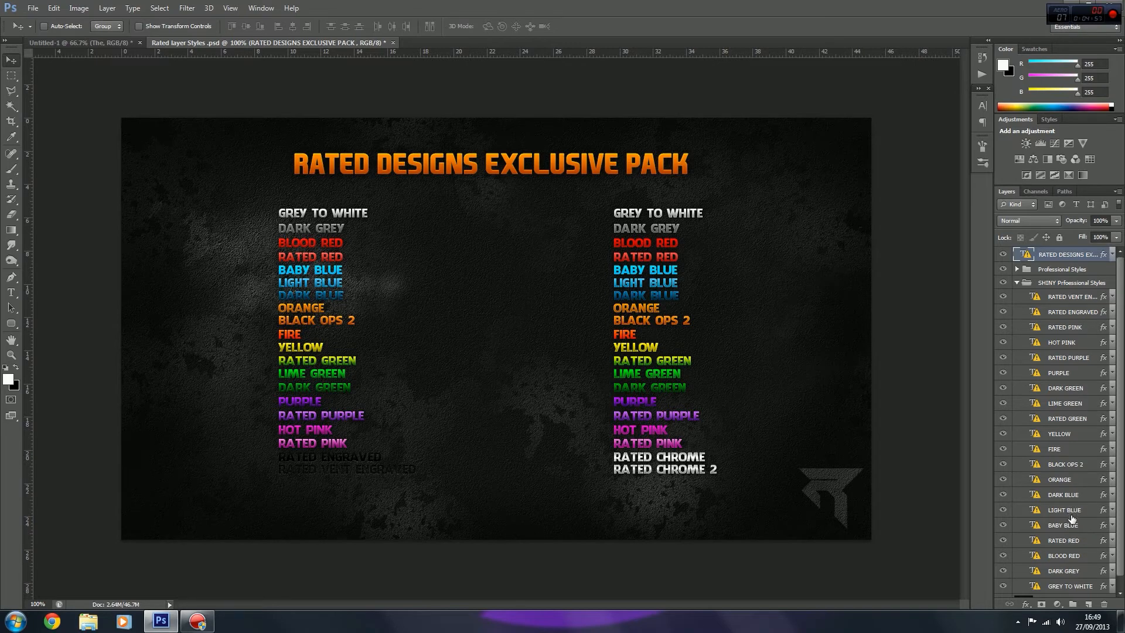
right_click(1069, 419)
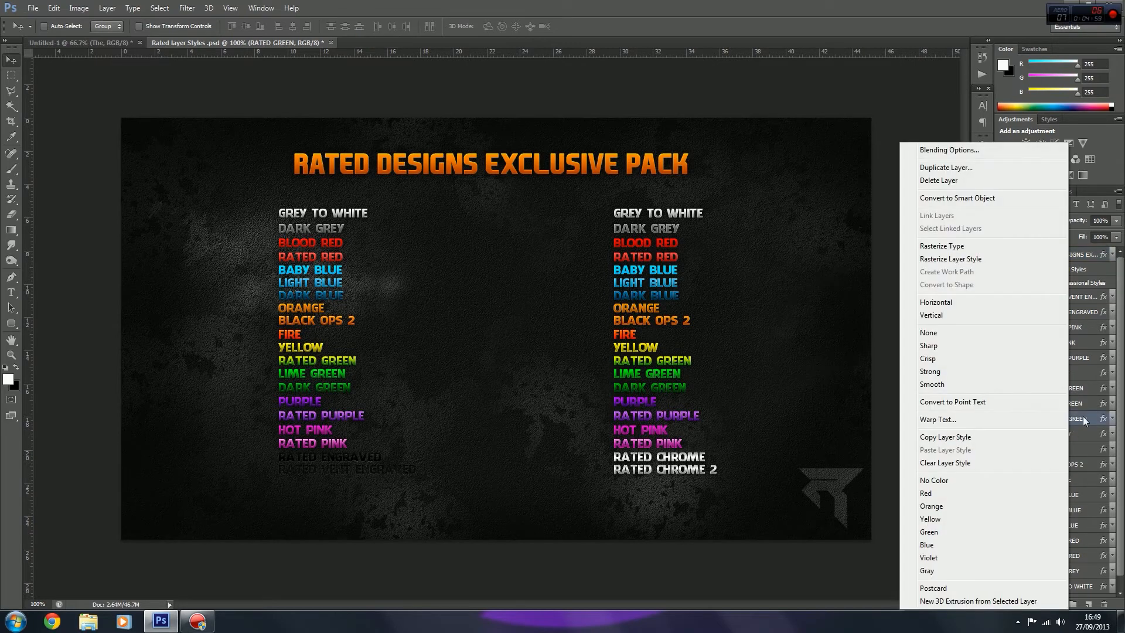
left_click(1081, 421)
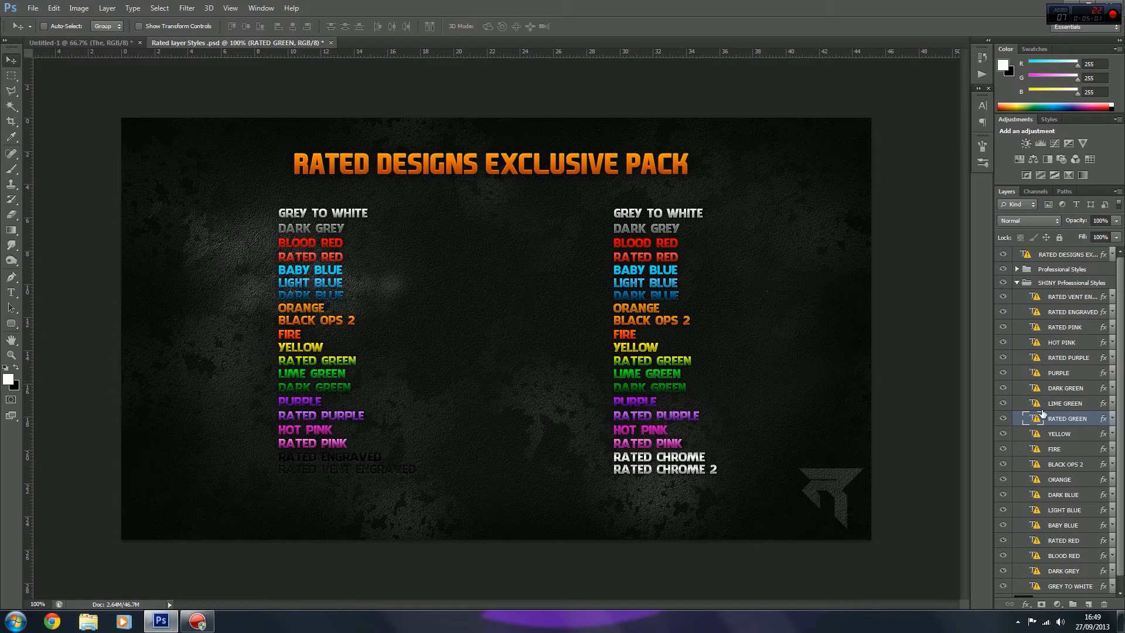
right_click(1057, 419)
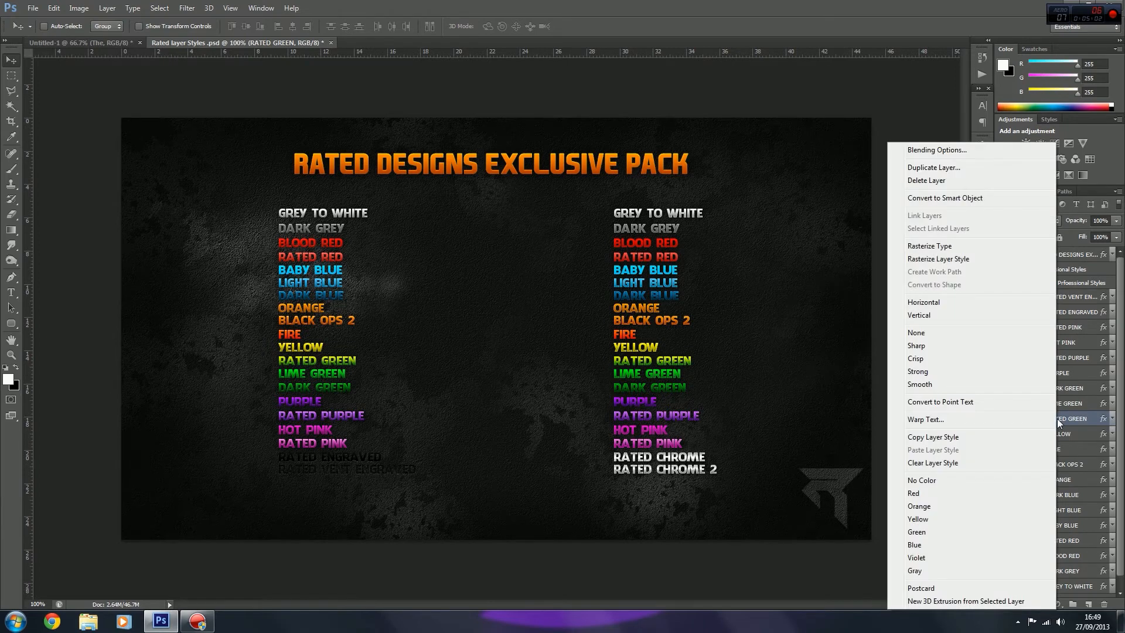
left_click(1072, 297)
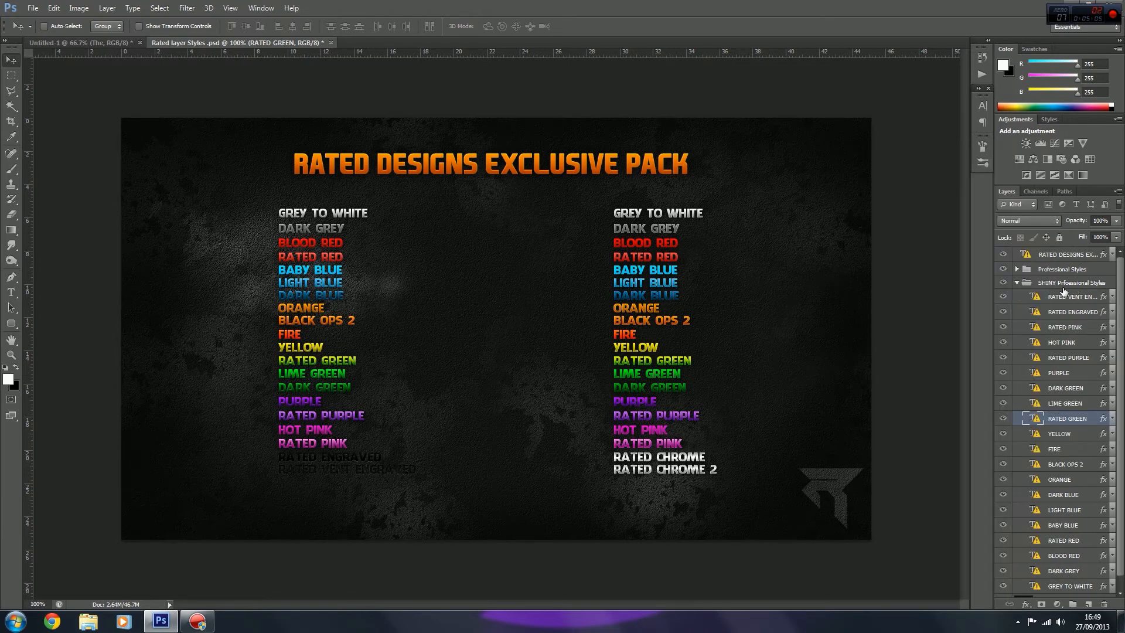
right_click(1058, 419)
left_click(1058, 418)
left_click(1019, 284)
Step: Copy the layer style of RATED GREEN in the Professional Styles group and paste it onto the "The" layer in Untitled-1
left_click(1017, 269)
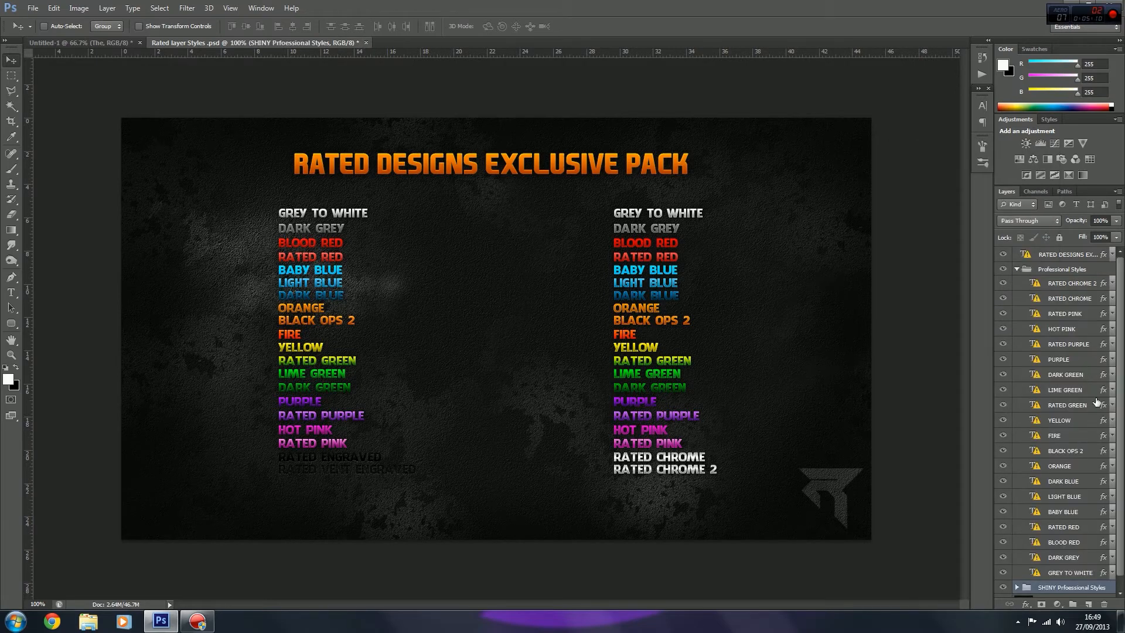
right_click(1056, 404)
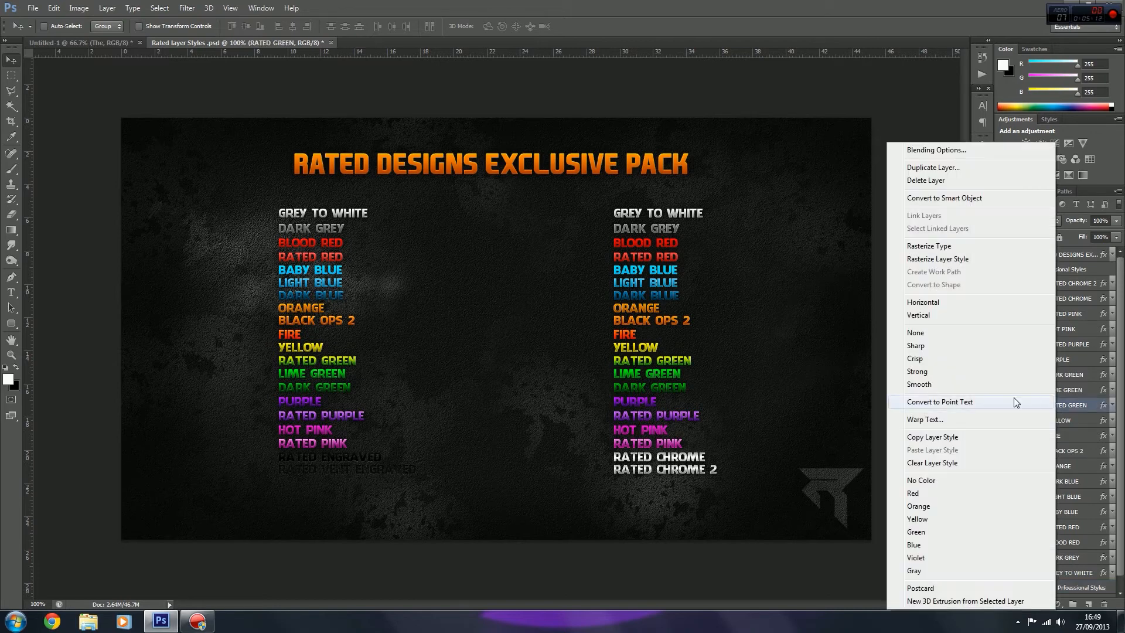
left_click(981, 439)
left_click(77, 43)
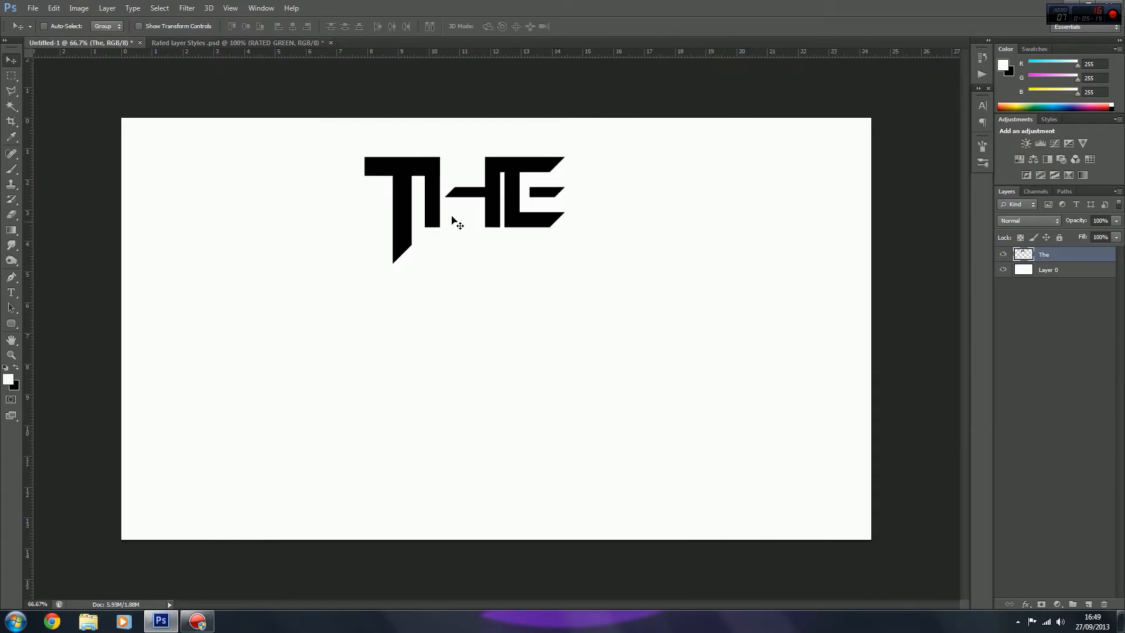
right_click(1048, 259)
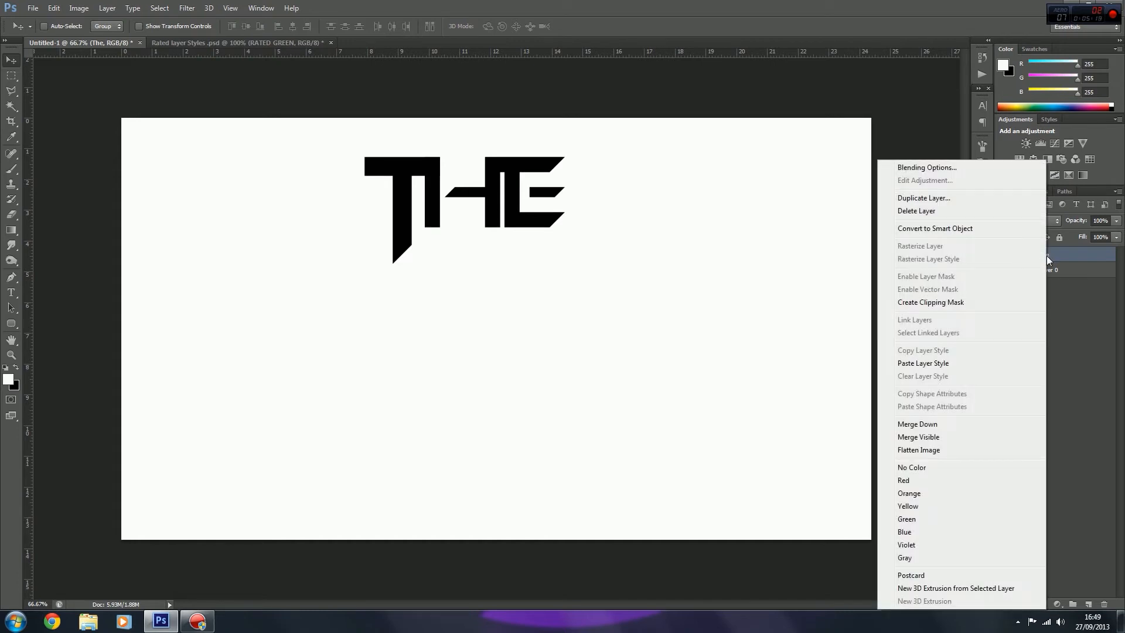
left_click(931, 363)
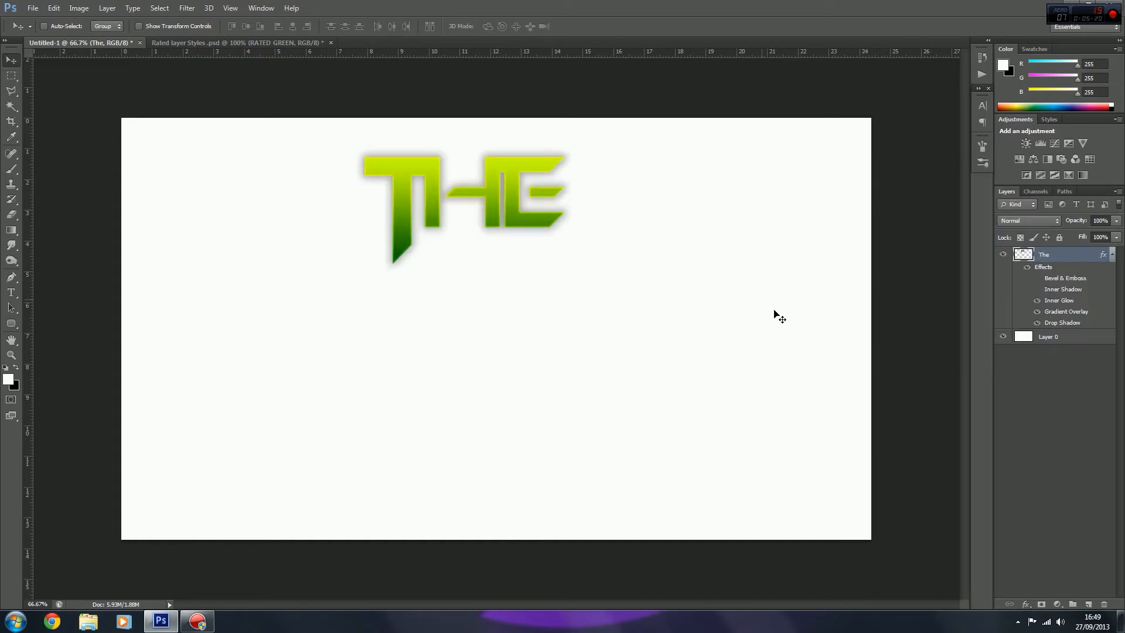
Step: Set the "The" layer's drop shadow to Normal blend mode with 100% opacity
double_click(1074, 253)
left_click(544, 332)
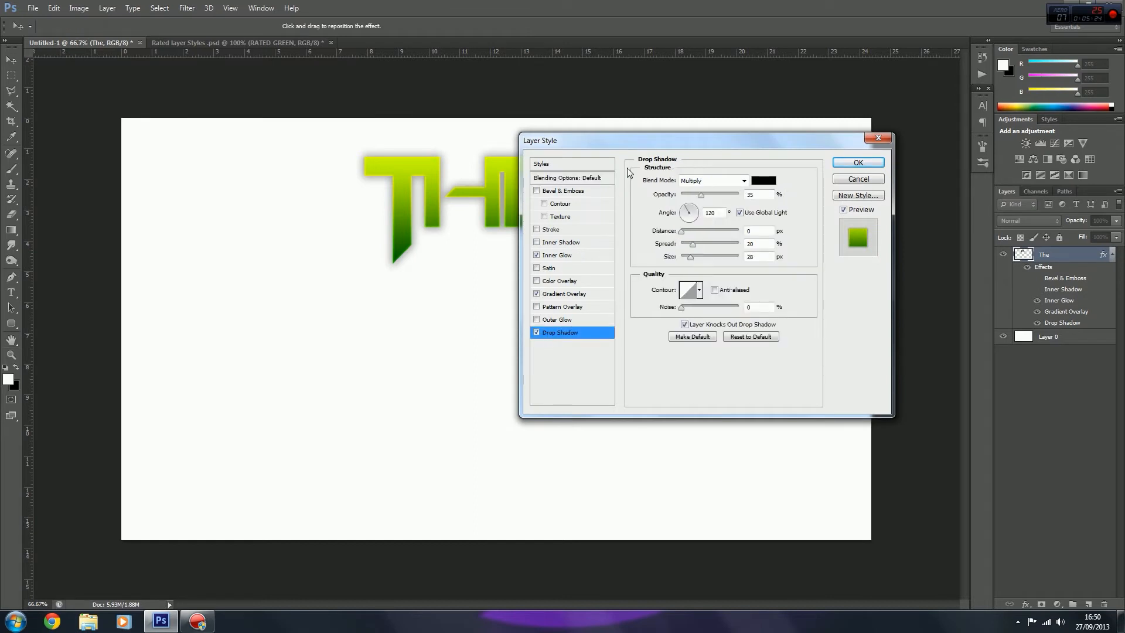
left_click_drag(640, 141, 764, 132)
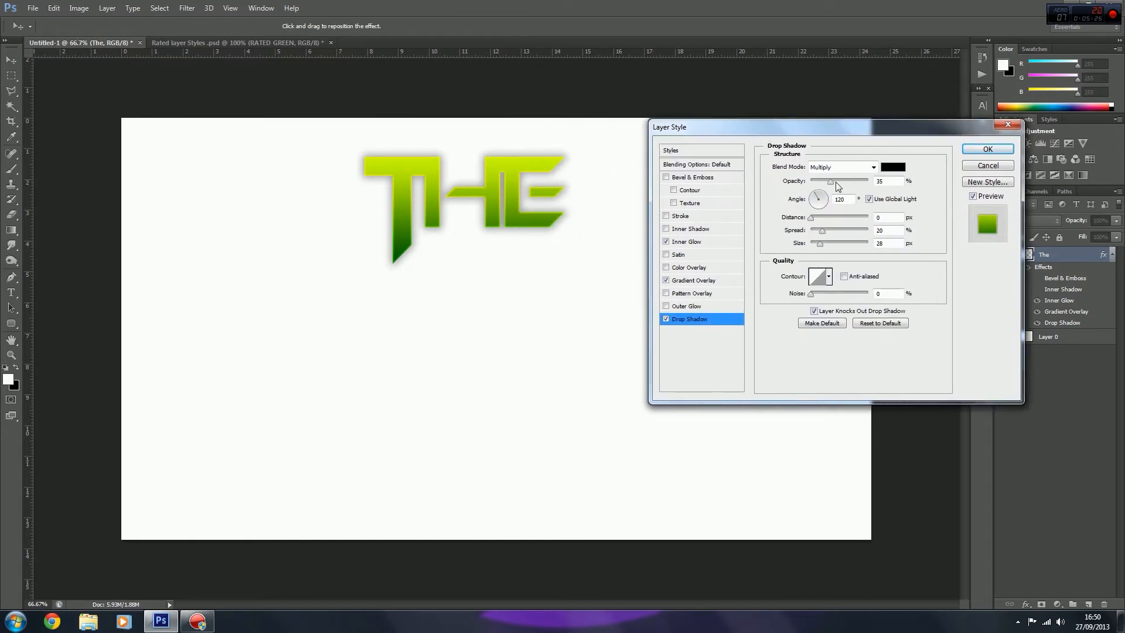
left_click_drag(831, 185, 857, 183)
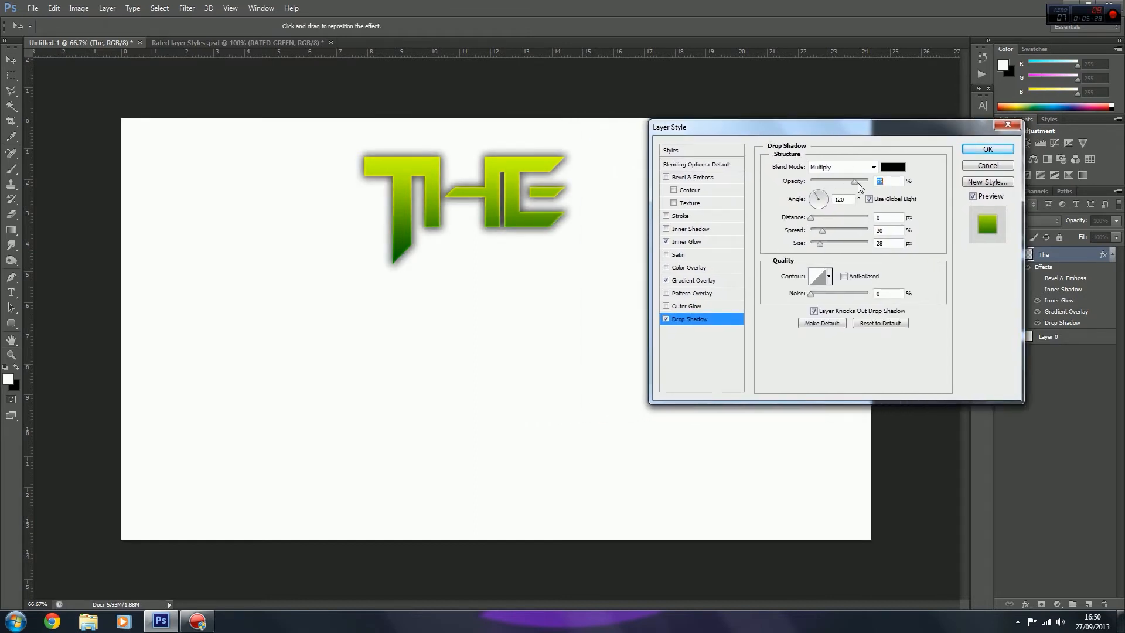
left_click(850, 167)
left_click(837, 176)
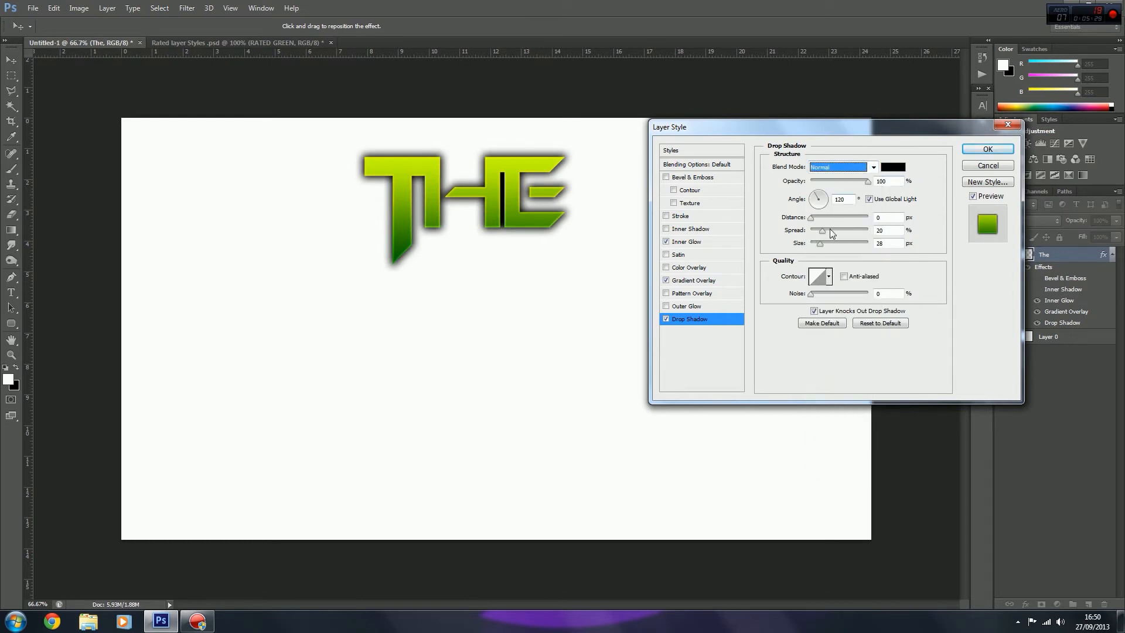
Step: Set the drop shadow's spread to 0%, reduce its size to a thin edge around the letters, and apply the style
mouse_move(820, 232)
left_mouse_down()
mouse_move(798, 232)
mouse_move(817, 245)
left_mouse_up()
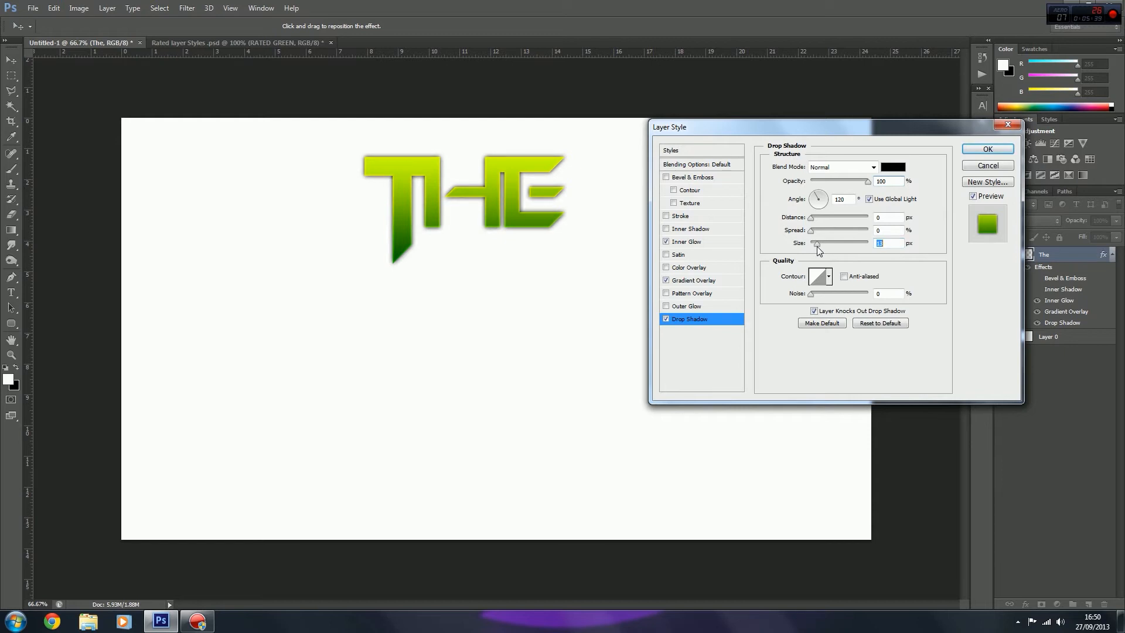
left_click_drag(817, 247, 816, 247)
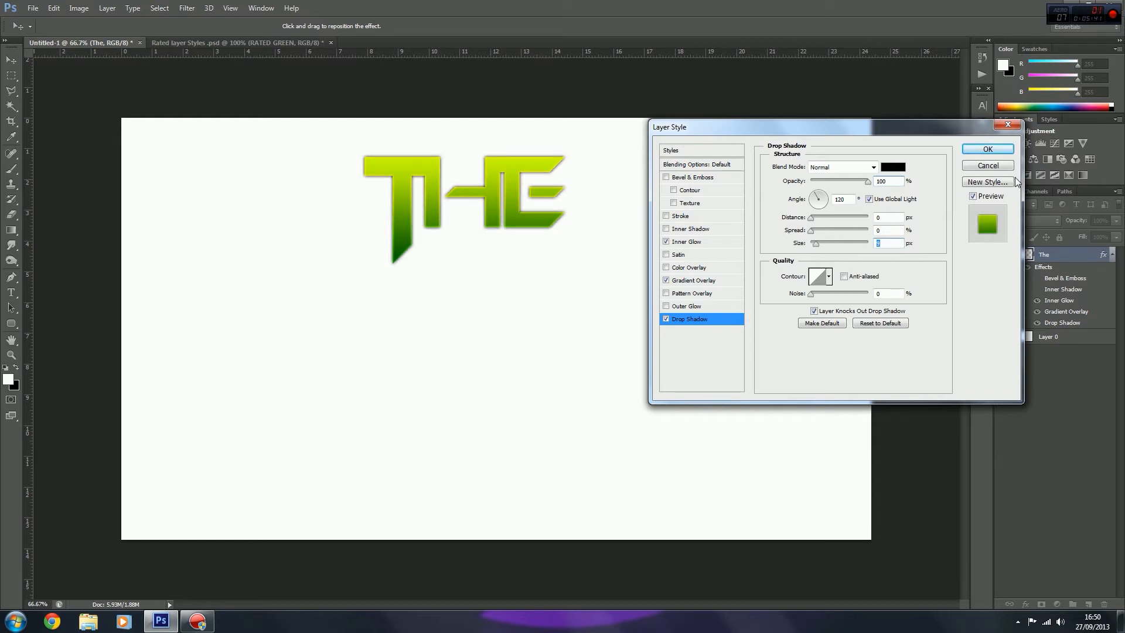
left_click(986, 149)
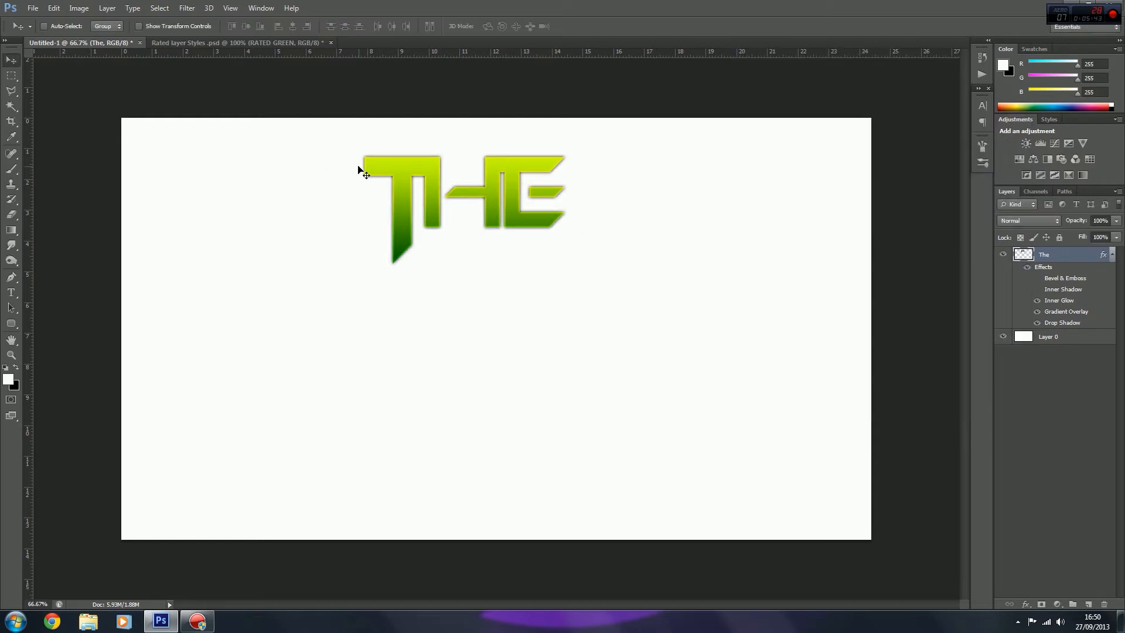
Step: Examine the styled letters at several magnifications up to 300%, with the "The" layer's effects list collapsed
key("ctrl+minus")
key("ctrl+minus")
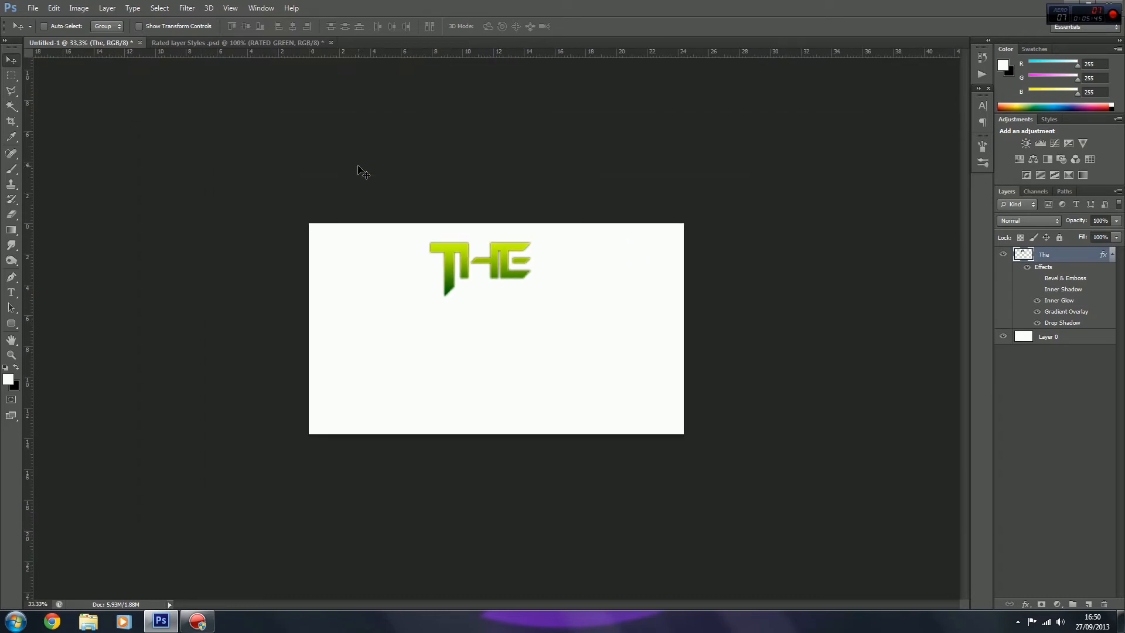
key("ctrl+plus")
key("ctrl+plus")
key("ctrl+plus")
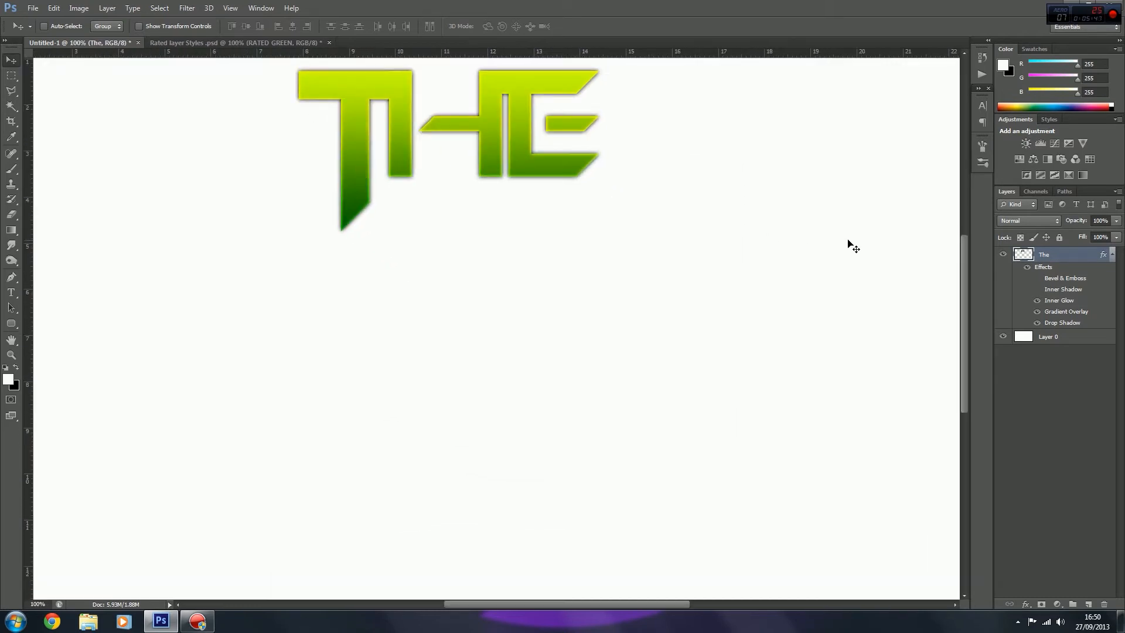
left_click(1112, 256)
key("ctrl+plus")
key("ctrl+plus")
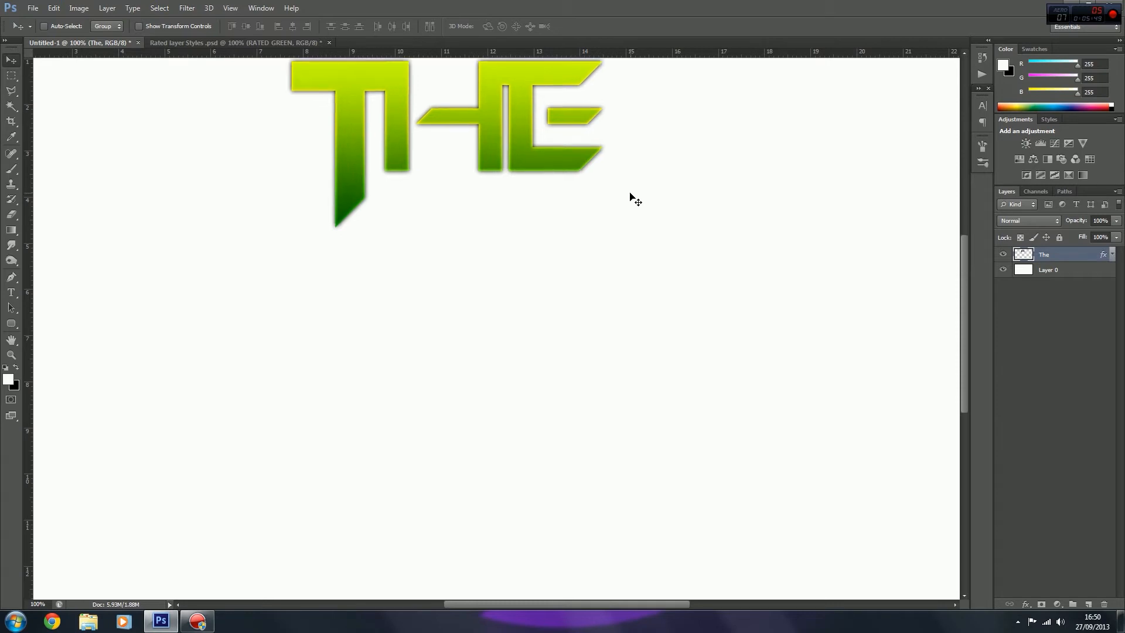
scroll(630, 193, "up", 8)
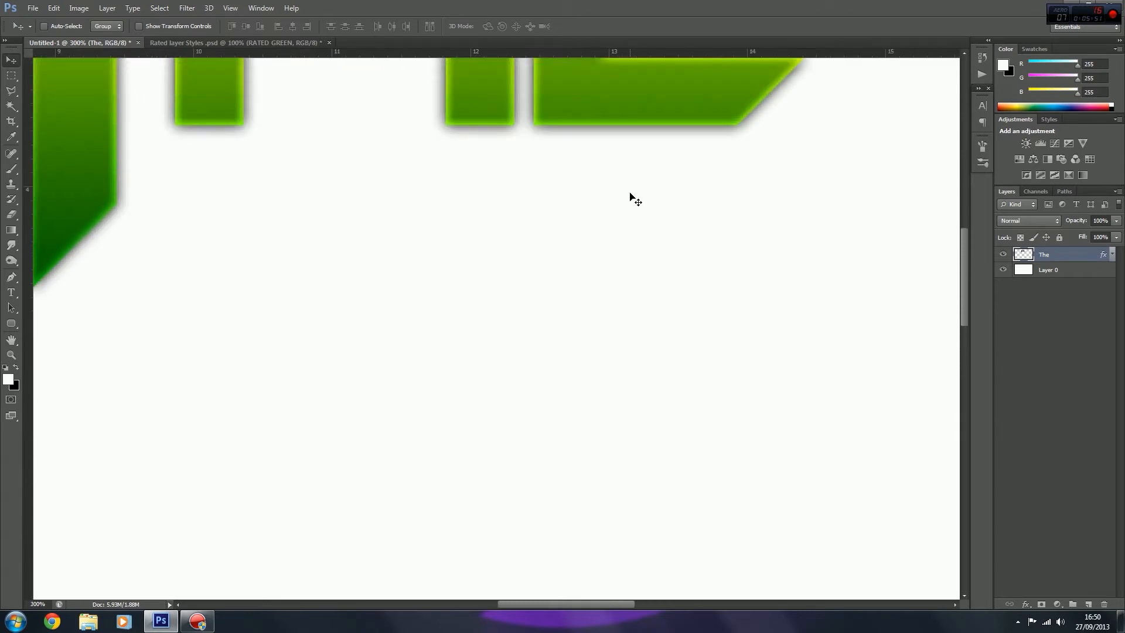
Step: Move the E's detached middle bar horizontally until it joins the letter's vertical stem, then deselect it
scroll(630, 193, "up", 2)
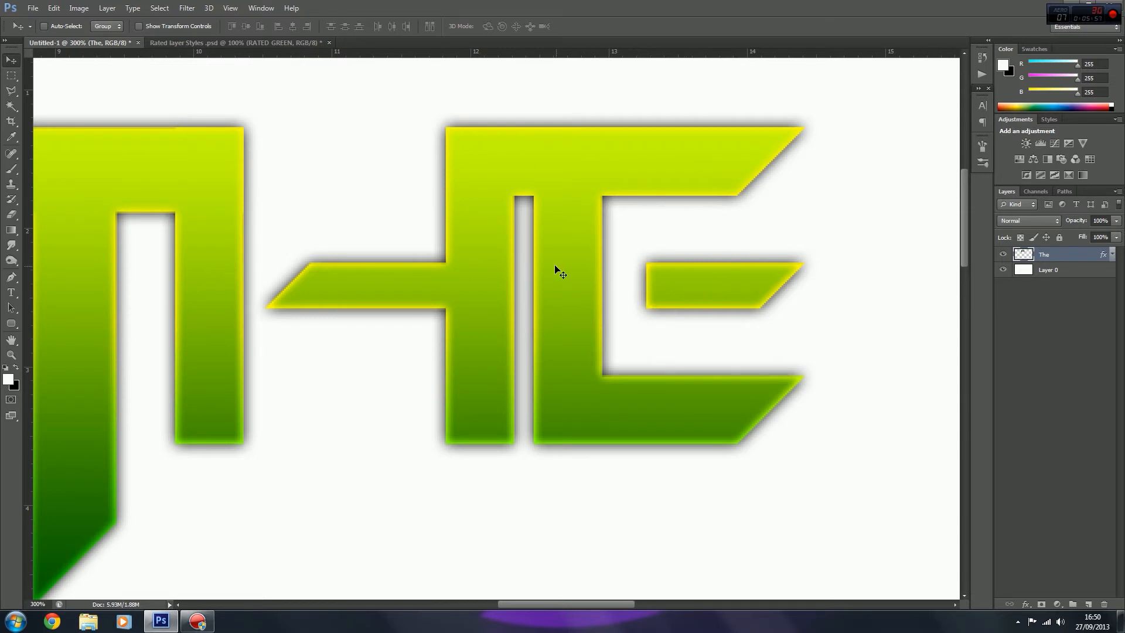
left_click(8, 80)
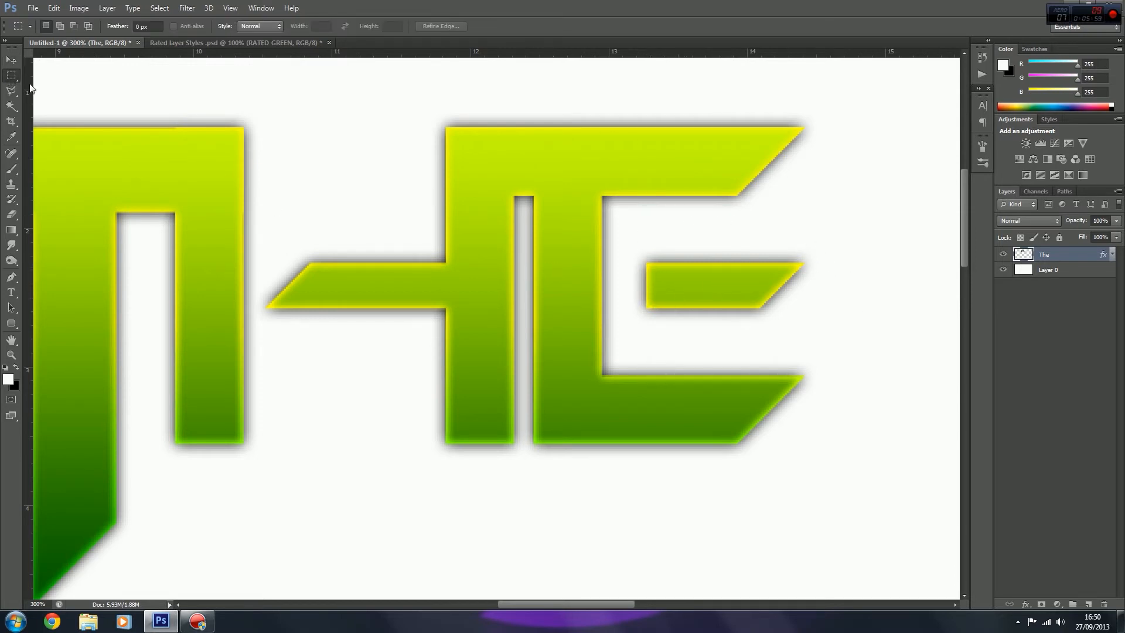
left_click_drag(627, 246, 836, 329)
left_click(11, 61)
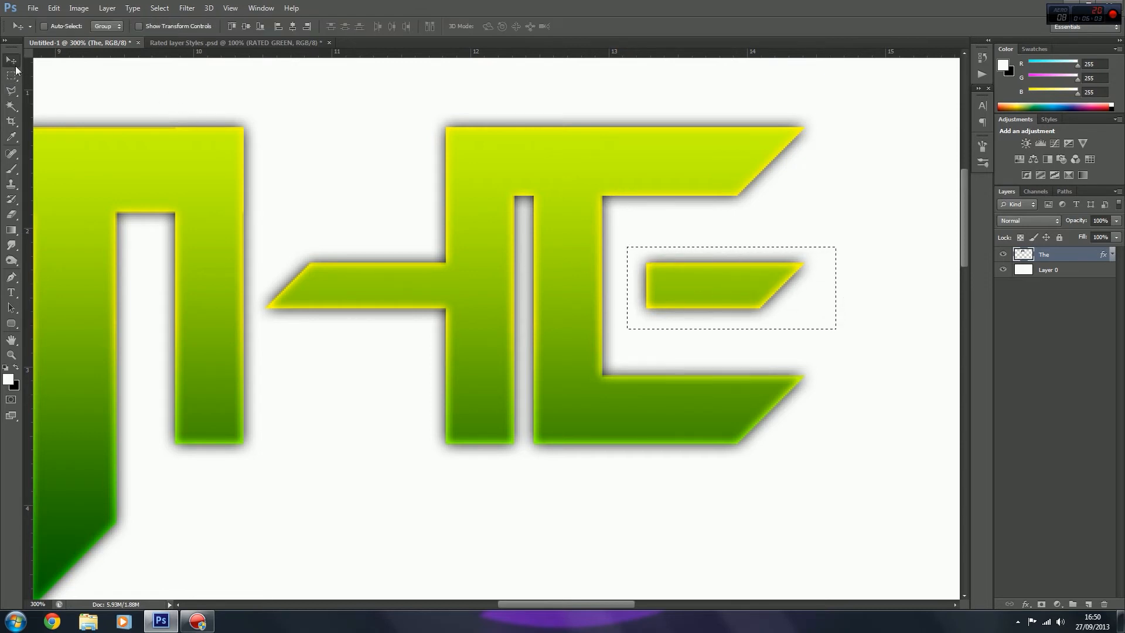
left_click_drag(703, 286, 651, 285)
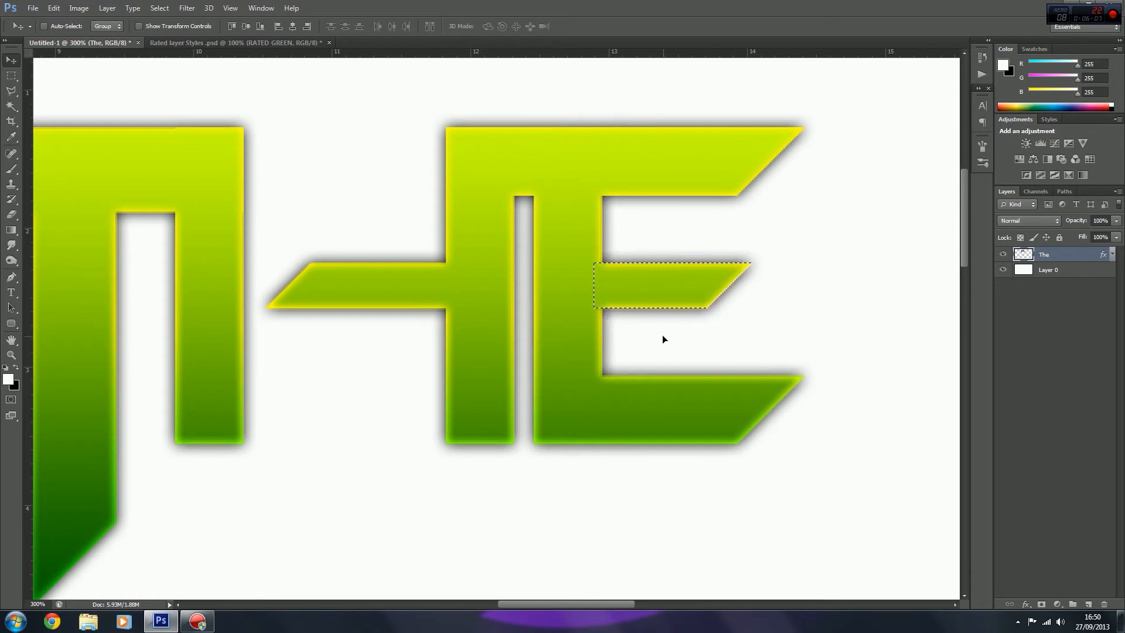
key("ctrl+d")
key("ctrl+minus")
key("ctrl+minus")
key("ctrl+minus")
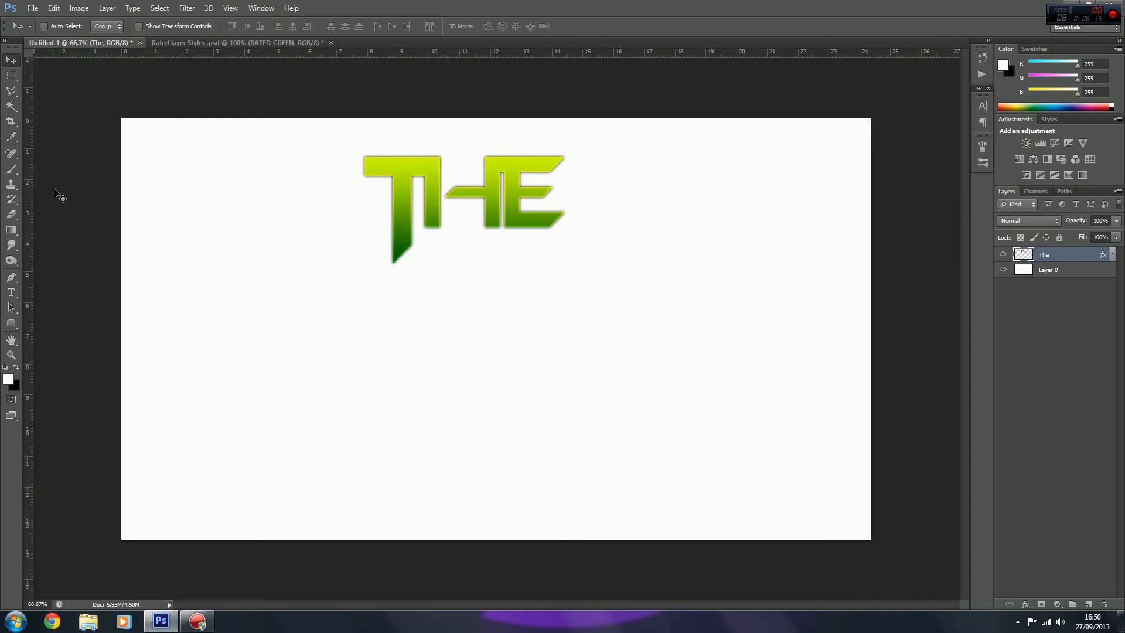
Step: Add a text layer reading "G" in the Orion Pax font below the word THE
left_click(11, 292)
left_click(271, 403)
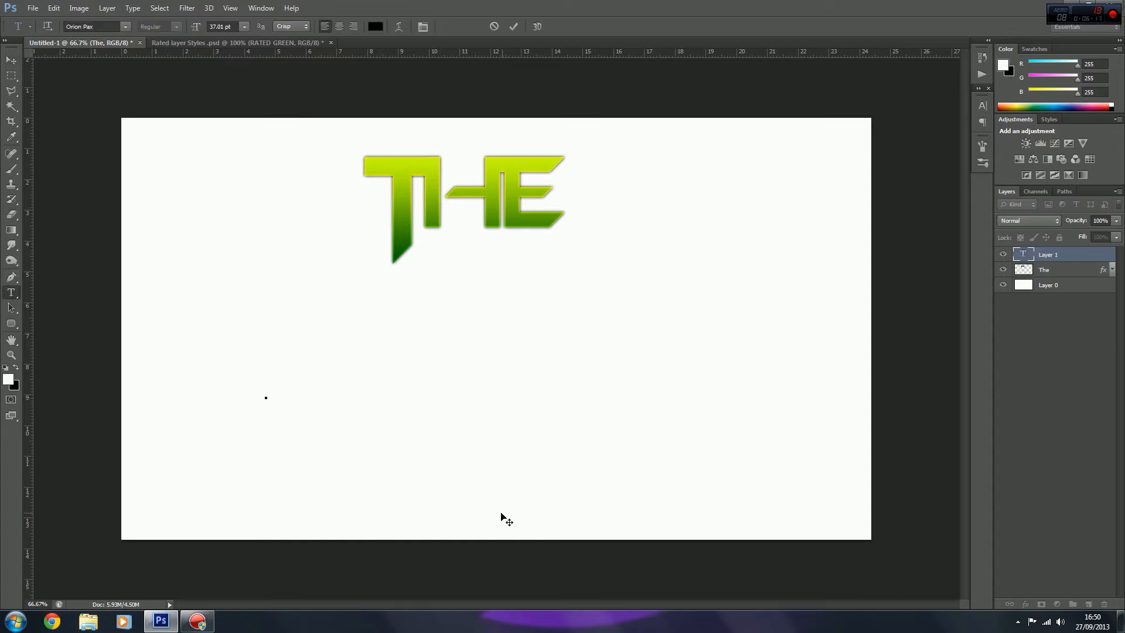
type("GAMER")
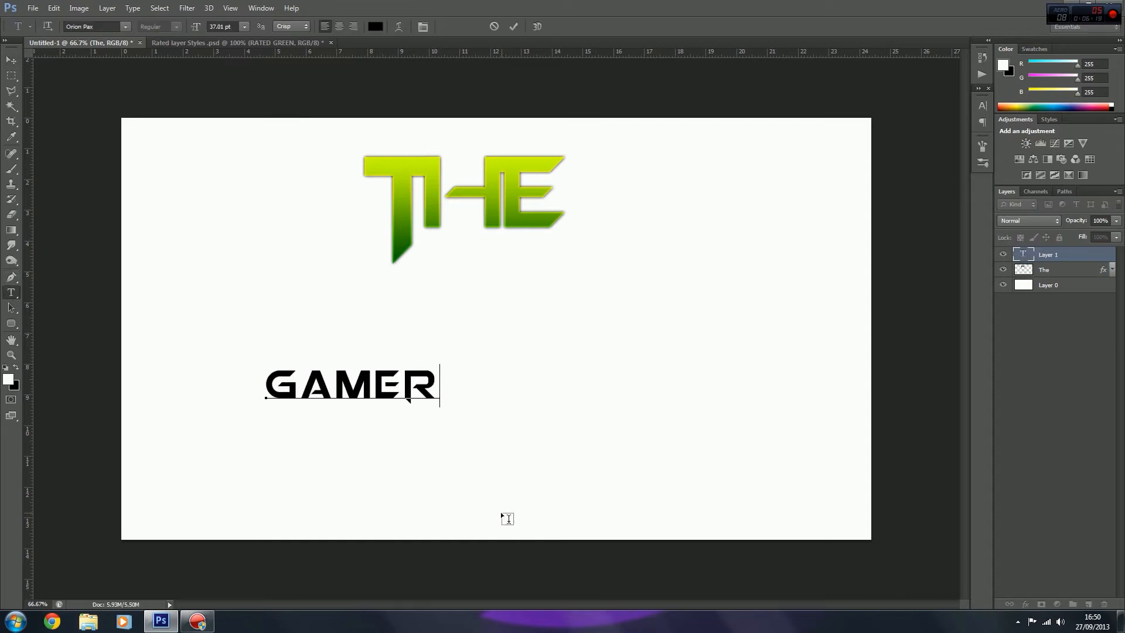
key("BackSpace")
key("Left")
key("BackSpace")
key("BackSpace")
key("BackSpace")
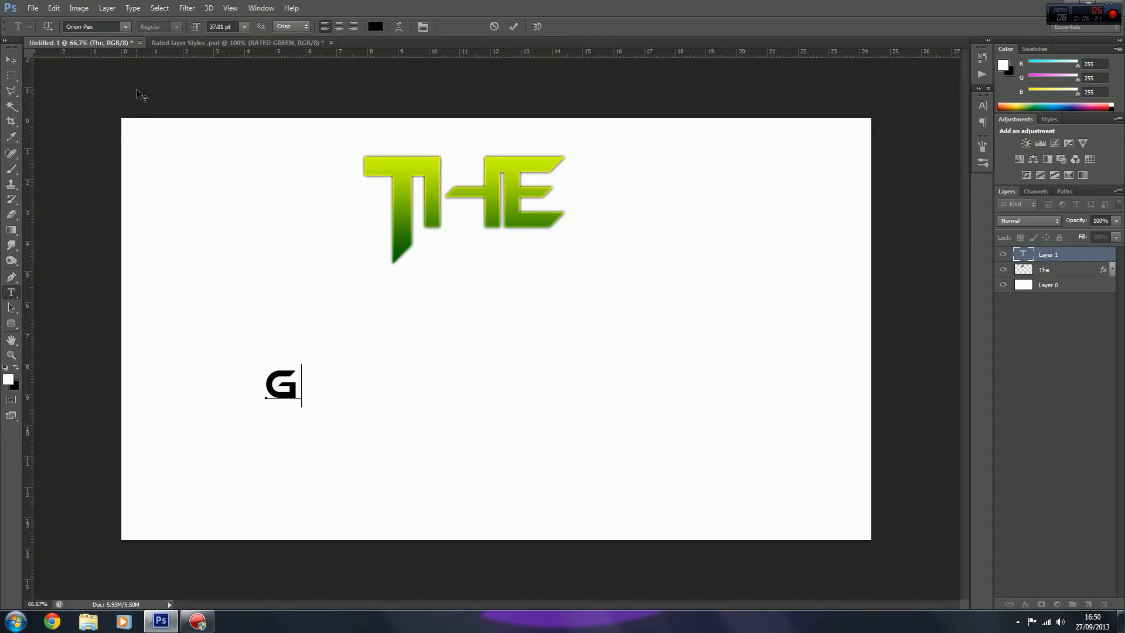
left_click(10, 60)
Step: Enlarge the G to several times its size, tilt it clockwise, and apply the transformation
key("ctrl+t")
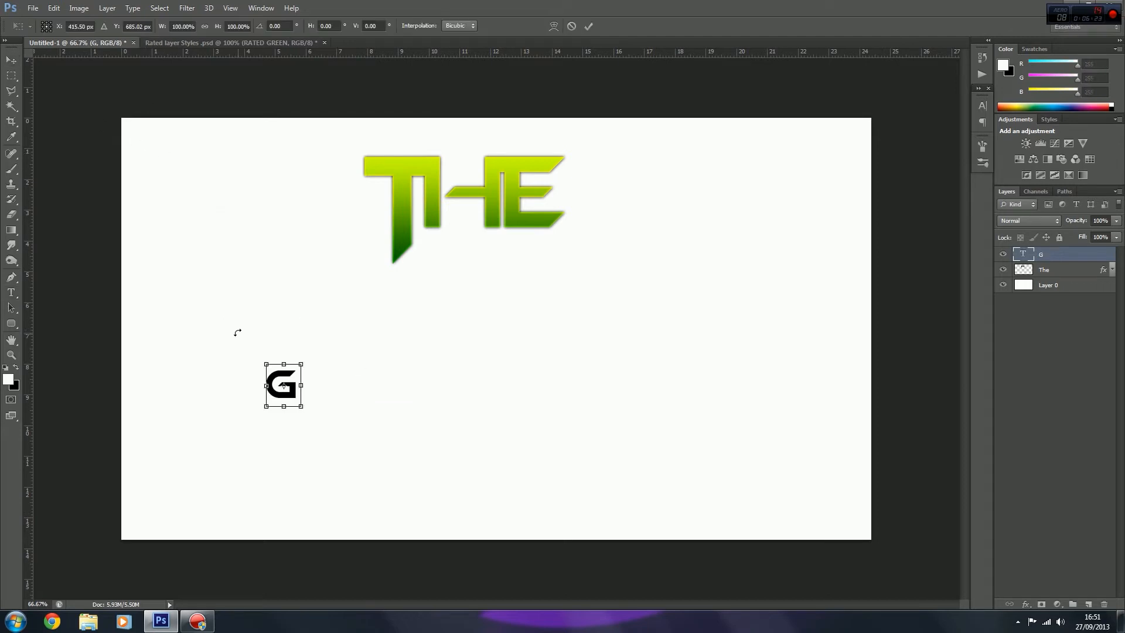
left_click_drag(302, 361, 405, 329)
left_click(10, 59)
key("Return")
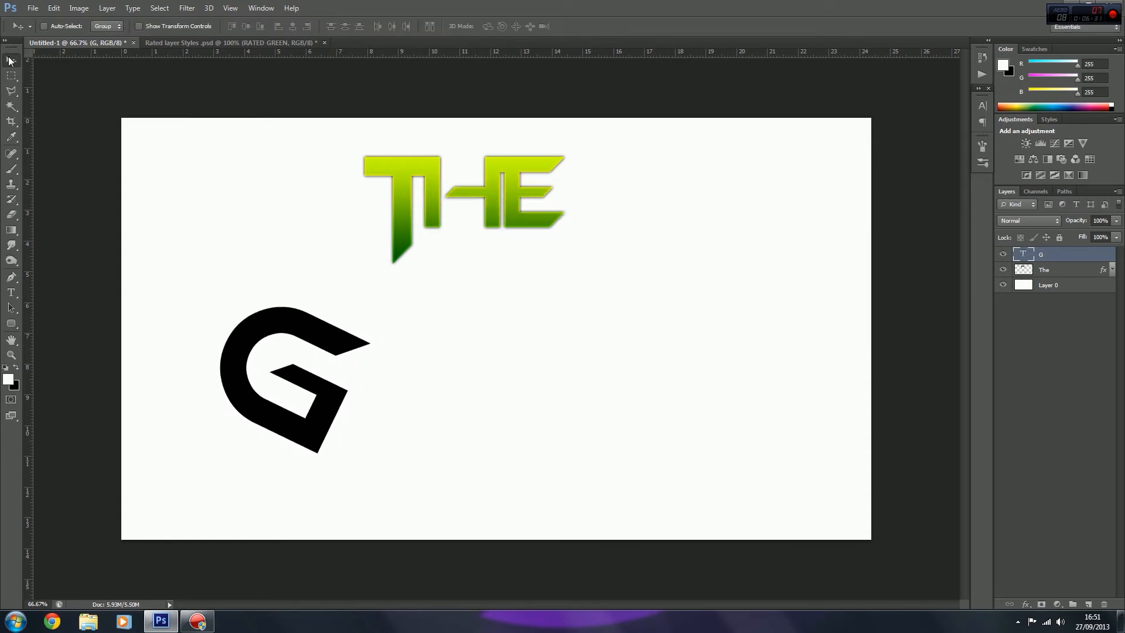
Step: Free-transform the G to about 84% of its size and rotate it to about -62°
key("ctrl+t")
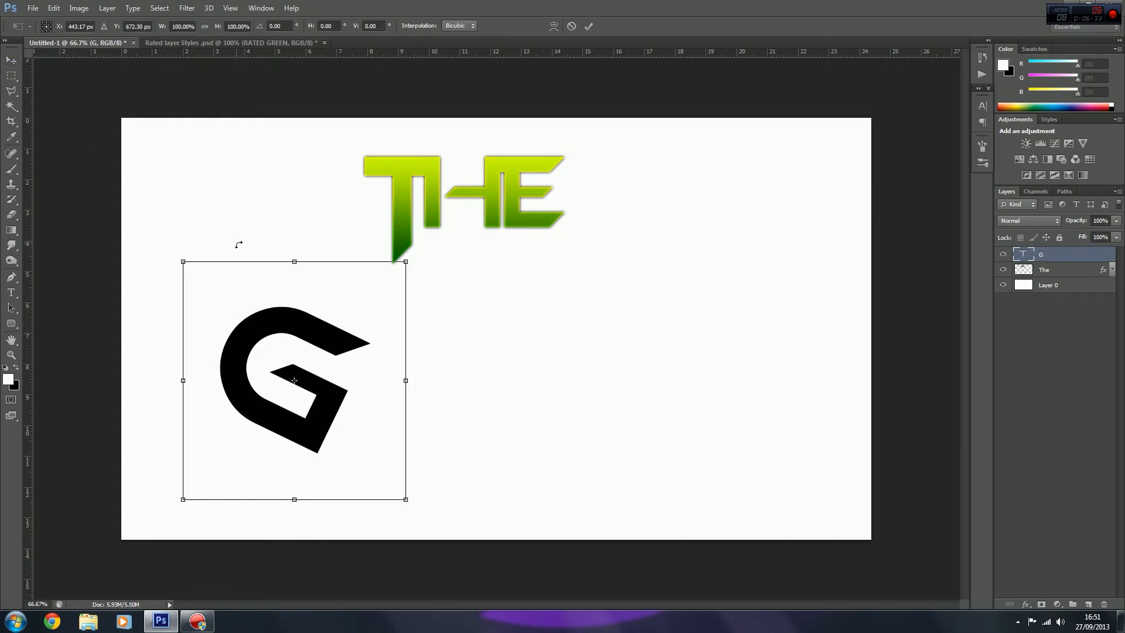
left_click_drag(418, 240, 635, 494)
key("ctrl+z")
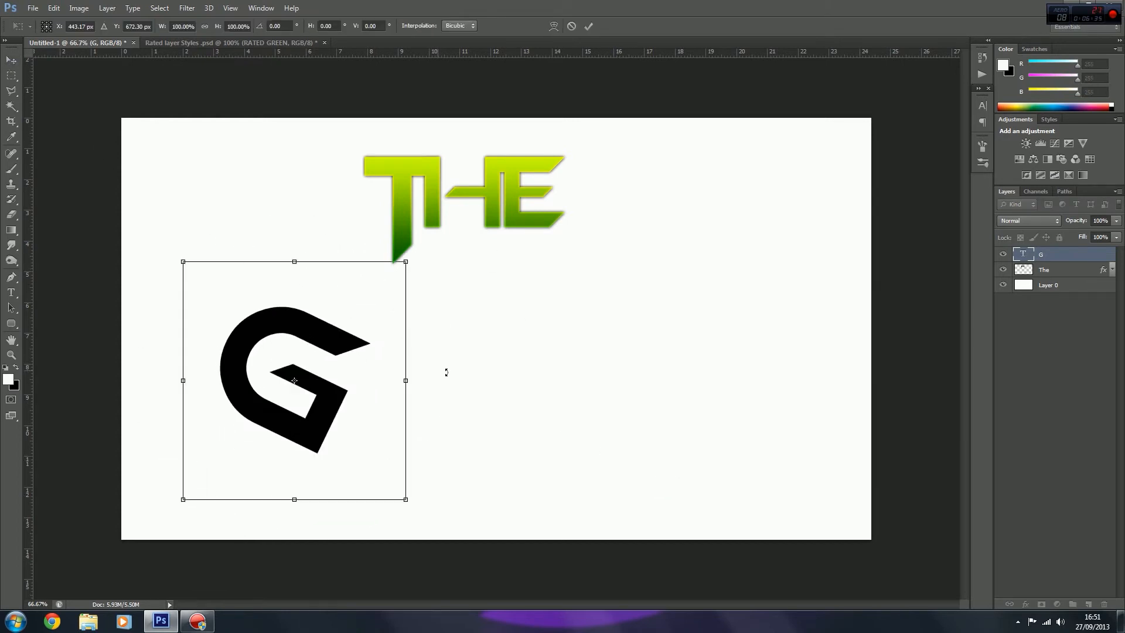
left_click_drag(370, 430, 408, 368)
mouse_move(540, 409)
left_mouse_down()
mouse_move(532, 296)
mouse_move(452, 226)
mouse_move(463, 193)
mouse_move(489, 298)
mouse_move(527, 378)
mouse_move(517, 409)
left_mouse_up()
mouse_move(365, 380)
left_mouse_down()
mouse_move(475, 388)
mouse_move(381, 386)
mouse_move(361, 363)
mouse_move(350, 370)
left_mouse_up()
left_click_drag(418, 439, 365, 249)
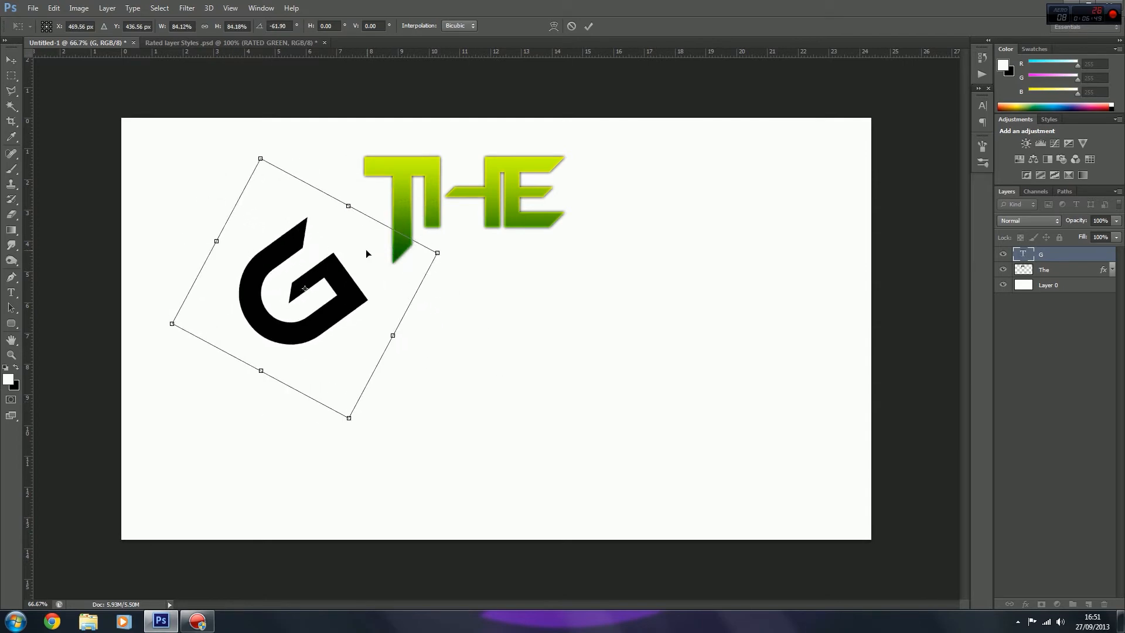
Step: Place the G under the T's long stem, rotate it to about -69°, shrink it further, and apply the transformation
left_click_drag(375, 328, 443, 368)
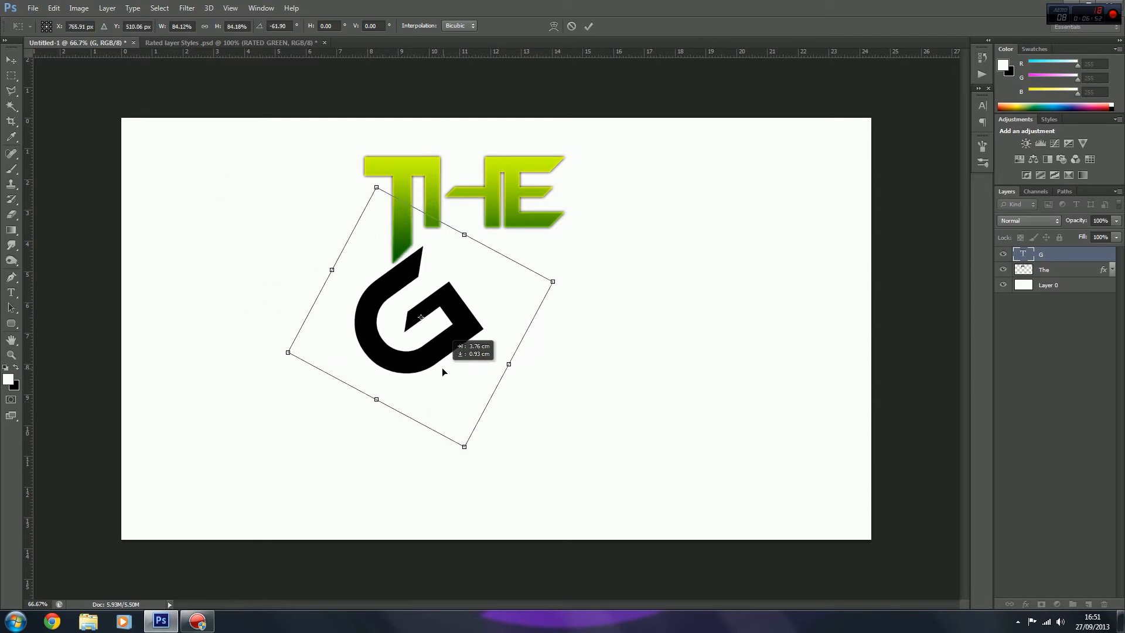
left_click_drag(540, 377, 526, 353)
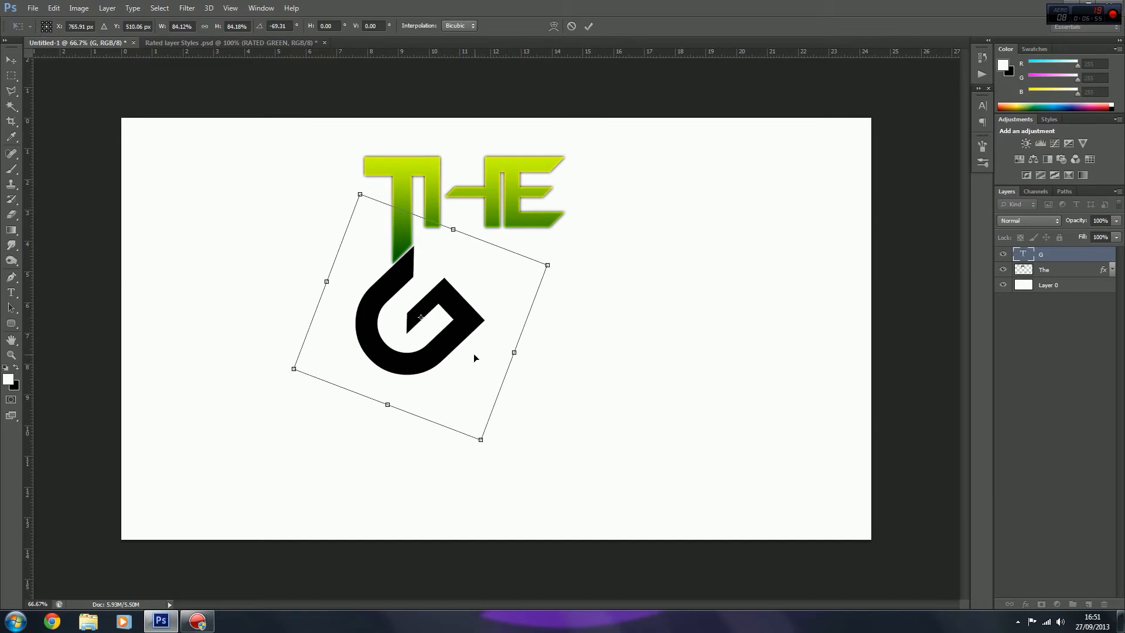
left_click_drag(480, 439, 441, 346)
left_click(13, 60)
key("Return")
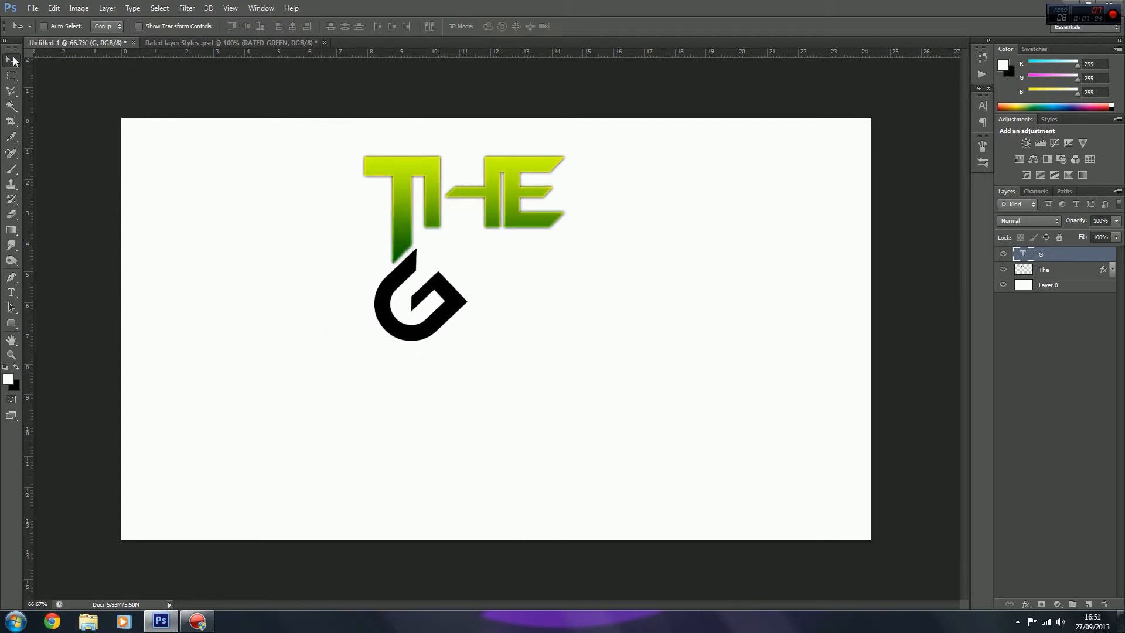
Step: Nudge the G slightly left and up so its slanted tip lines up with the cut end of the T's stem
key("Left")
key("Left")
key("Left")
key("Left")
key("Left")
key("Up")
key("Up")
key("Up")
key("Up")
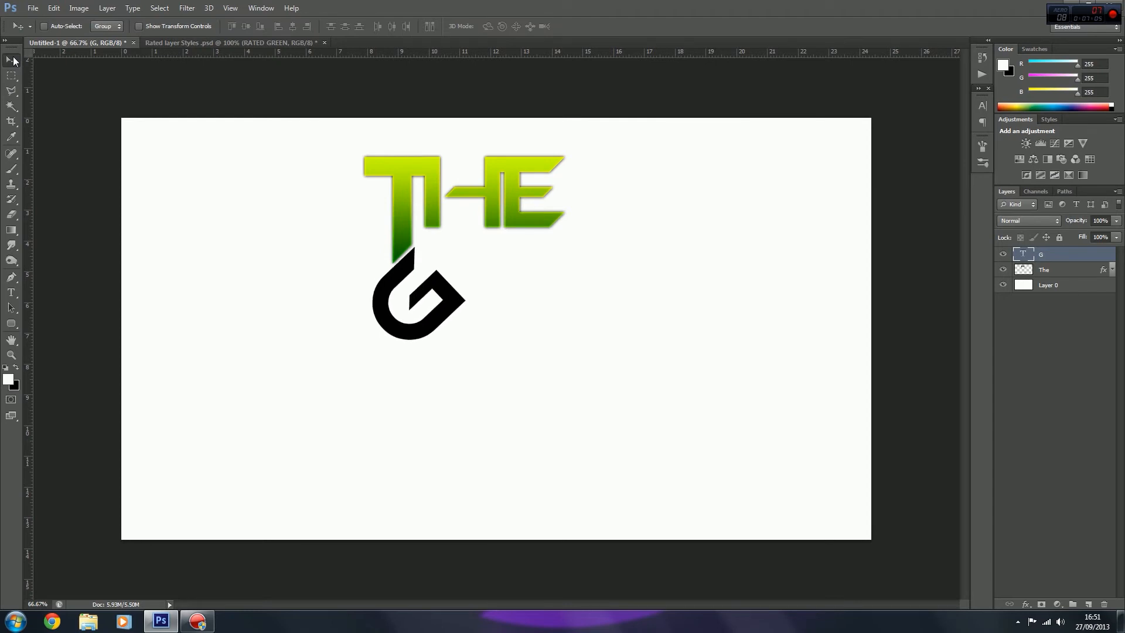
key("Left")
key("Left")
key("Left")
key("Up")
key("Up")
key("Up")
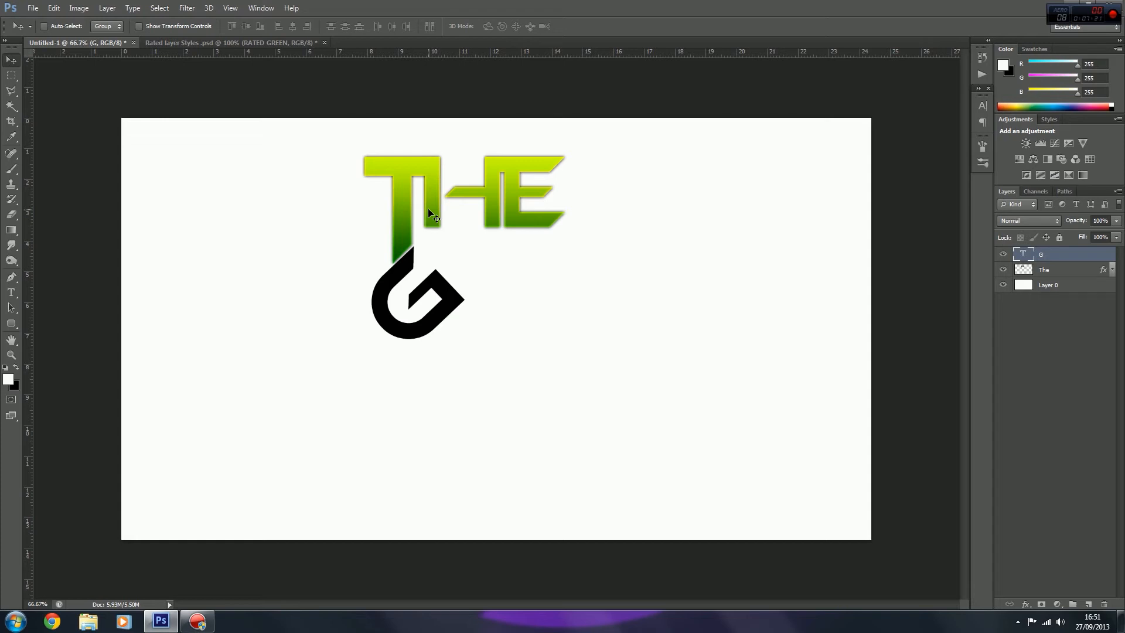
Step: Add a separate text layer reading "AMER" beside the G
left_click(11, 293)
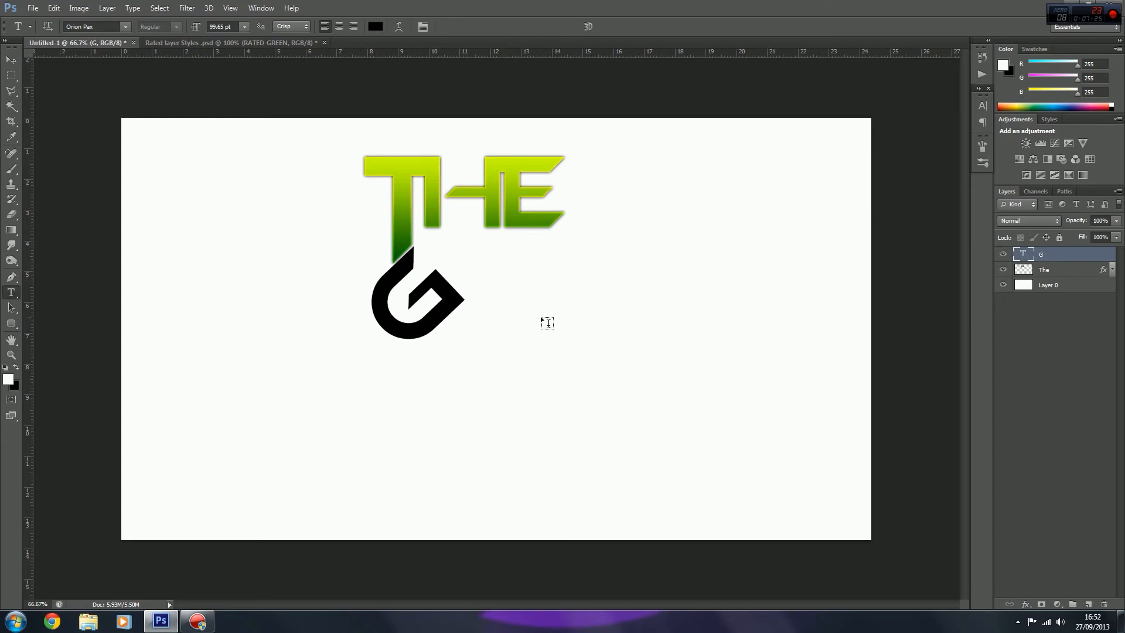
left_click(573, 336)
type("AMER")
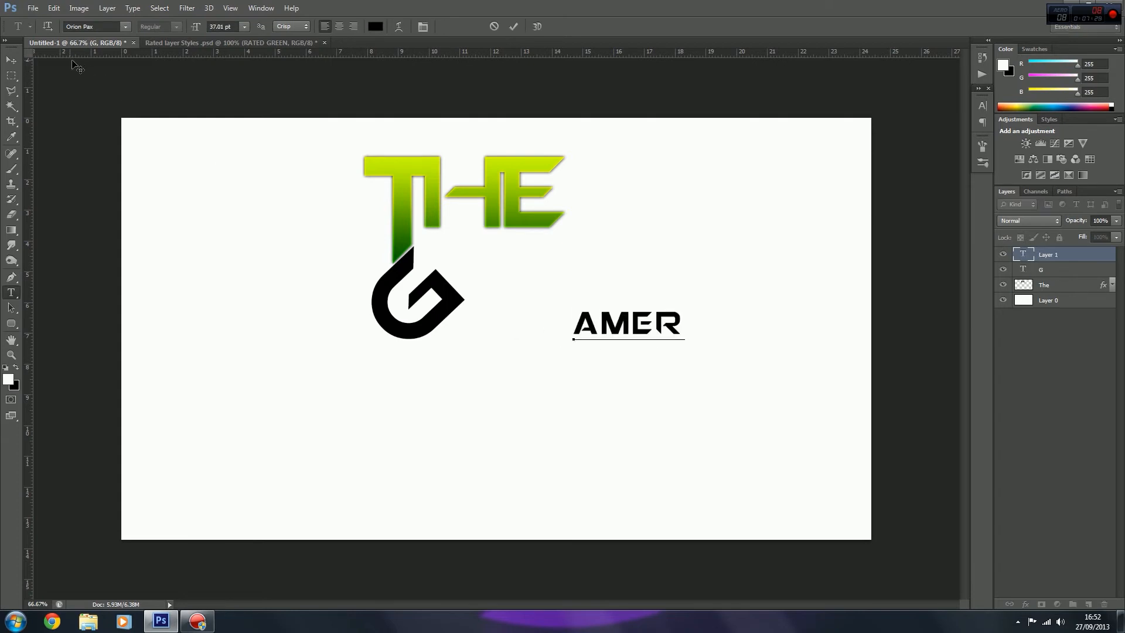
left_click(11, 60)
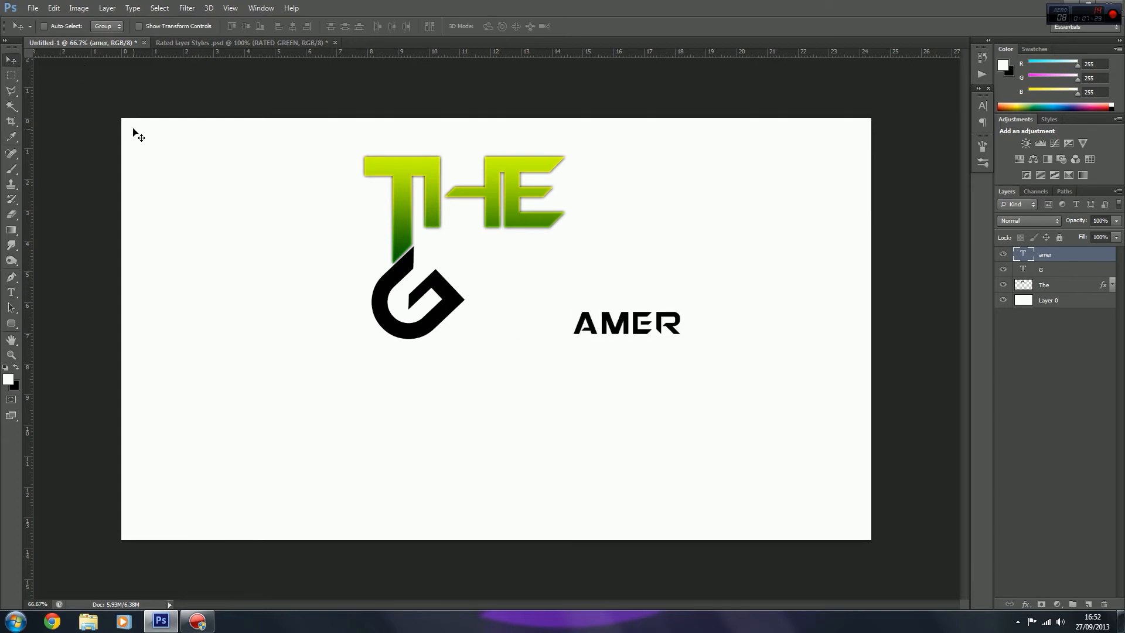
Step: Scale the AMER text to about 269%, position it at the G's lower right, and apply the transformation
key("ctrl+t")
left_click_drag(685, 348, 873, 420)
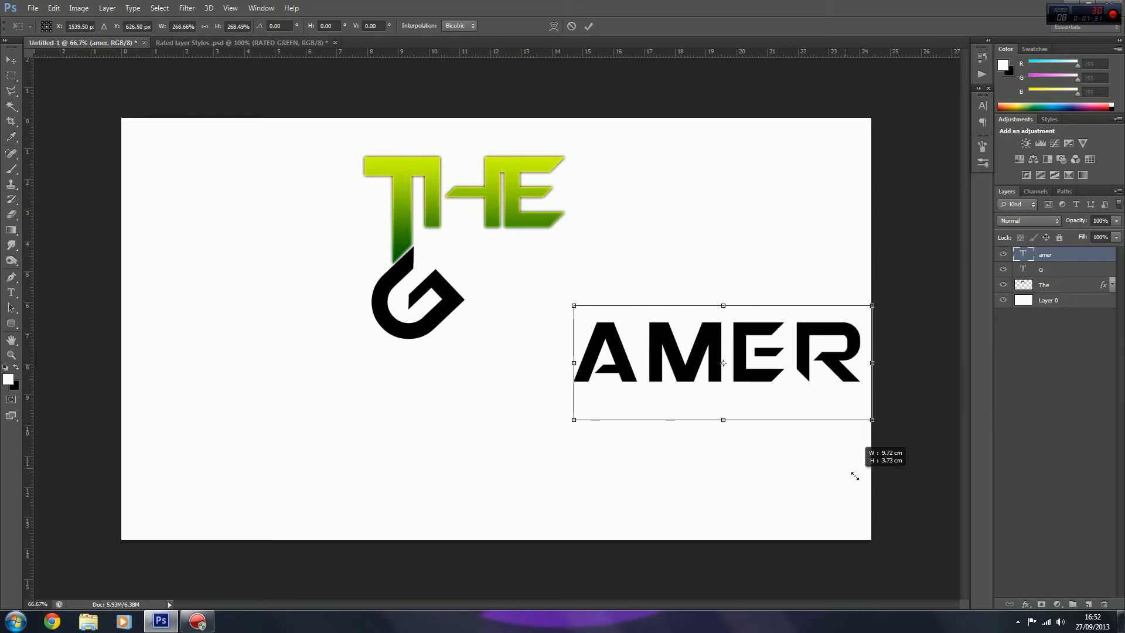
left_click_drag(787, 405, 649, 414)
left_click(11, 60)
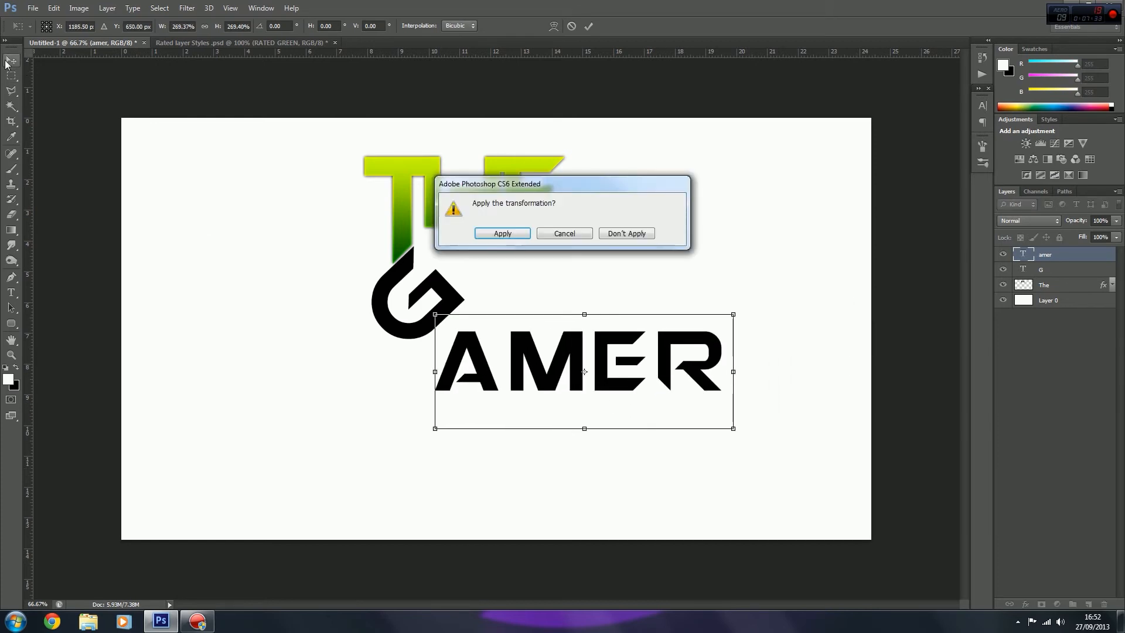
key("Return")
Step: Tighten the kerning between the A and M of AMER until the two letters join
key("ctrl+plus")
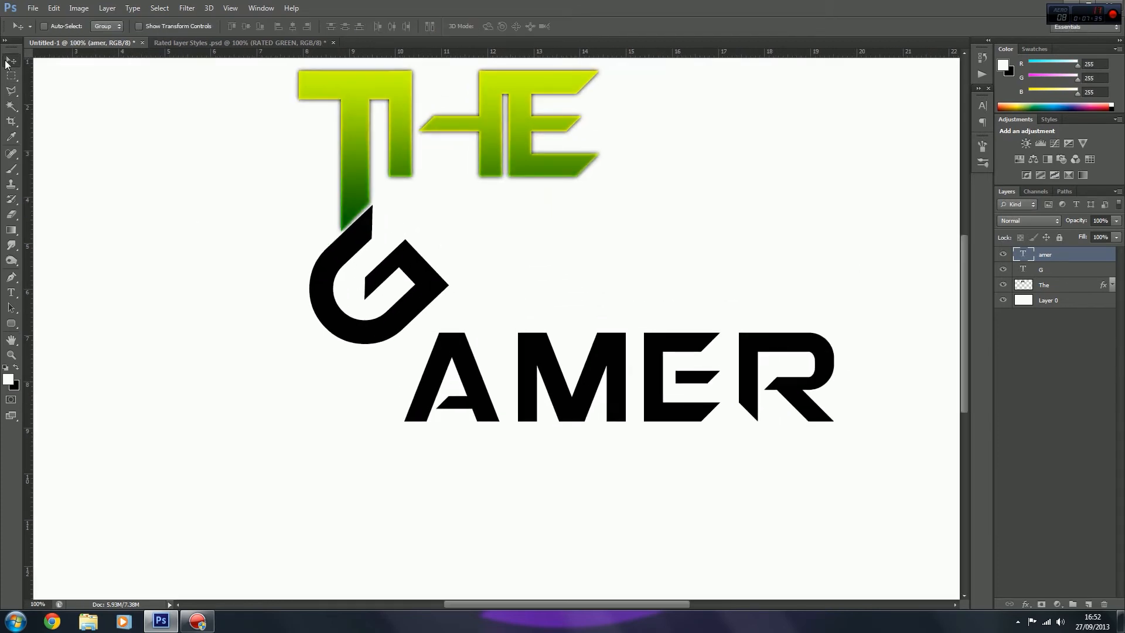
scroll(457, 430, "down", 2)
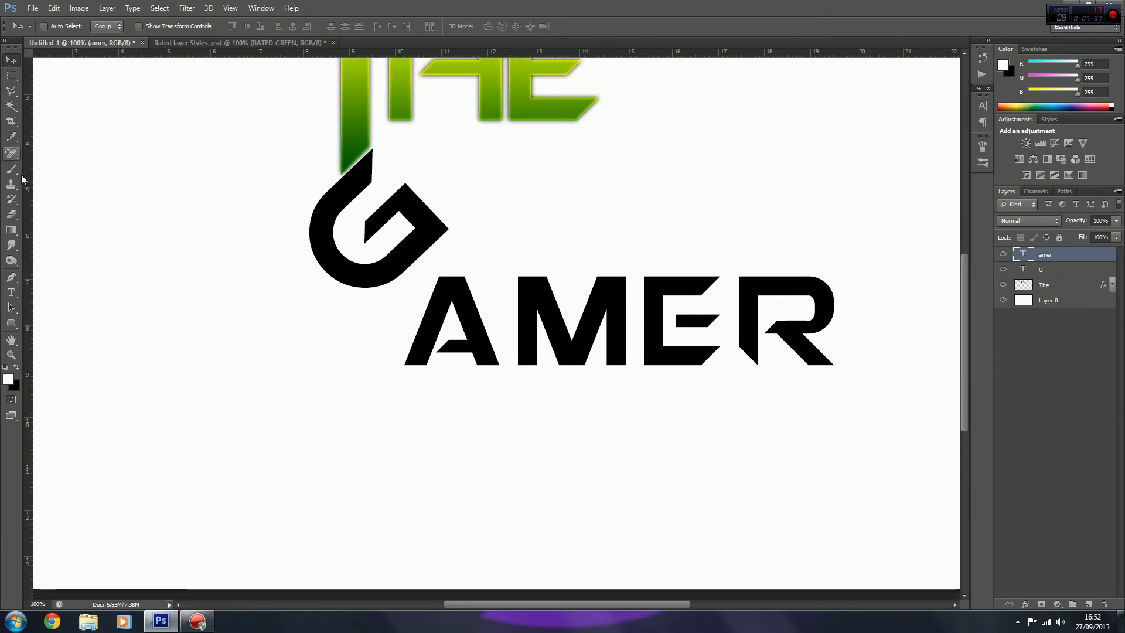
left_click(10, 296)
left_click(502, 339)
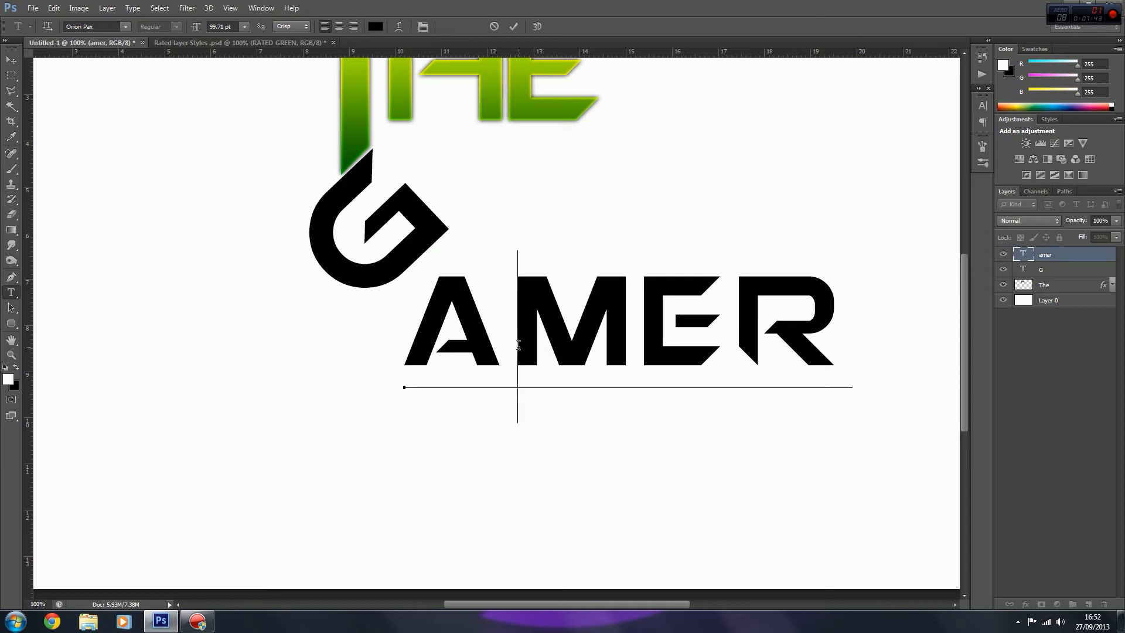
key("alt+Left")
key("alt+Left")
key("alt+Left")
key("alt+Left")
key("alt+Left")
key("alt+Left")
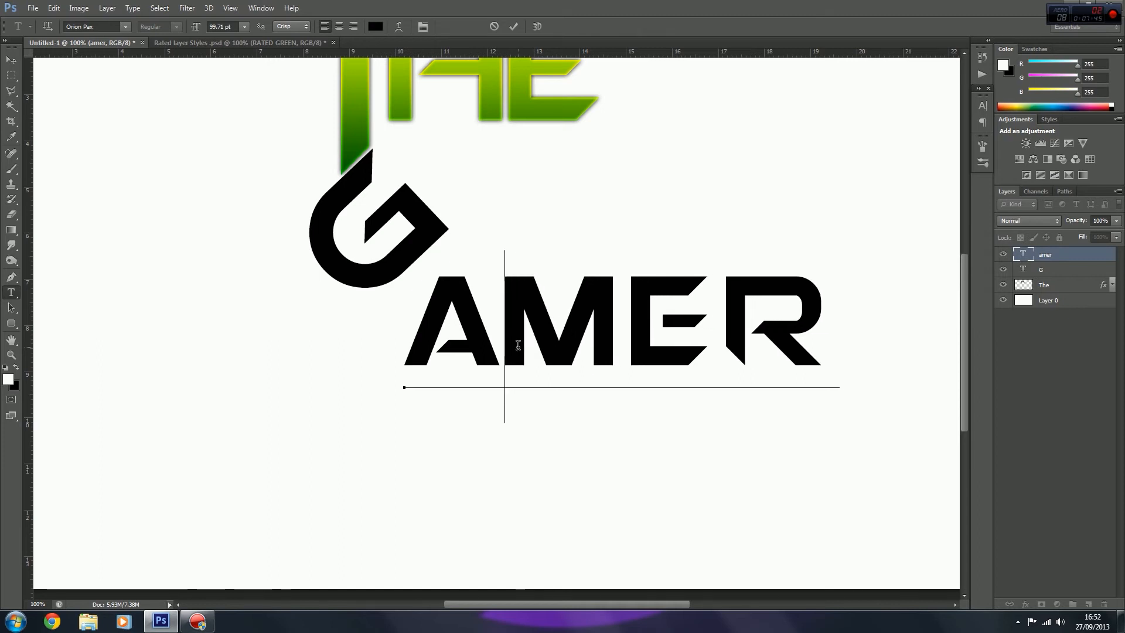
key("alt+Left")
key("alt+Left")
key("alt+Left")
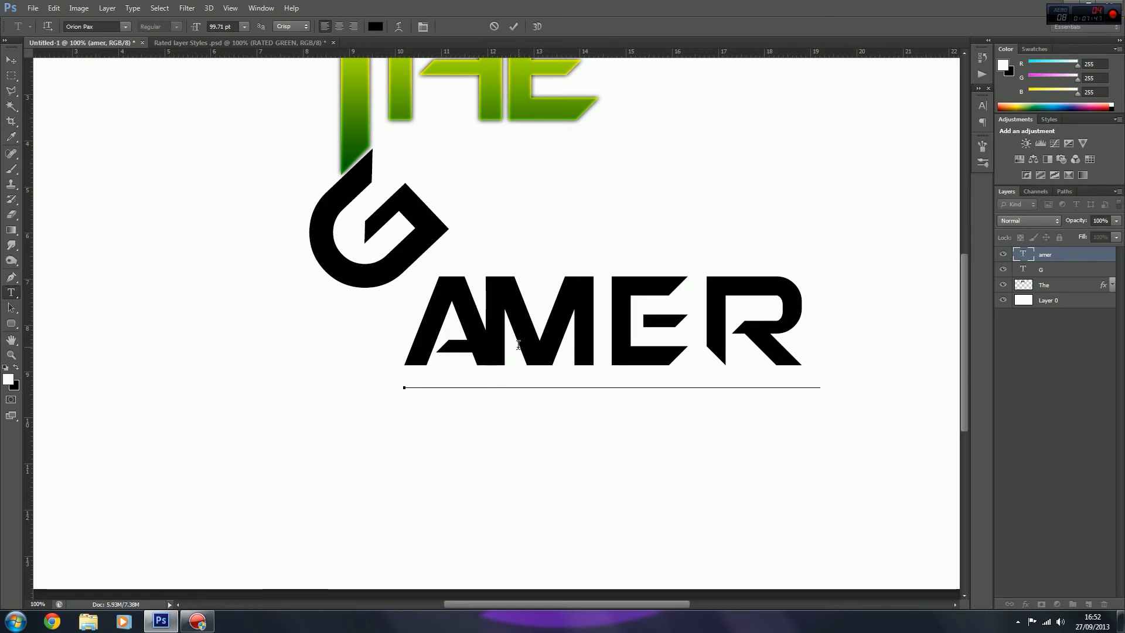
key("alt+Right")
key("alt+Right")
Step: Tighten the kerning between M and E and between E and R so the letters nearly touch, and commit the text
key("Right")
key("alt+Left")
key("alt+Left")
key("alt+Left")
key("alt+Left")
key("alt+Left")
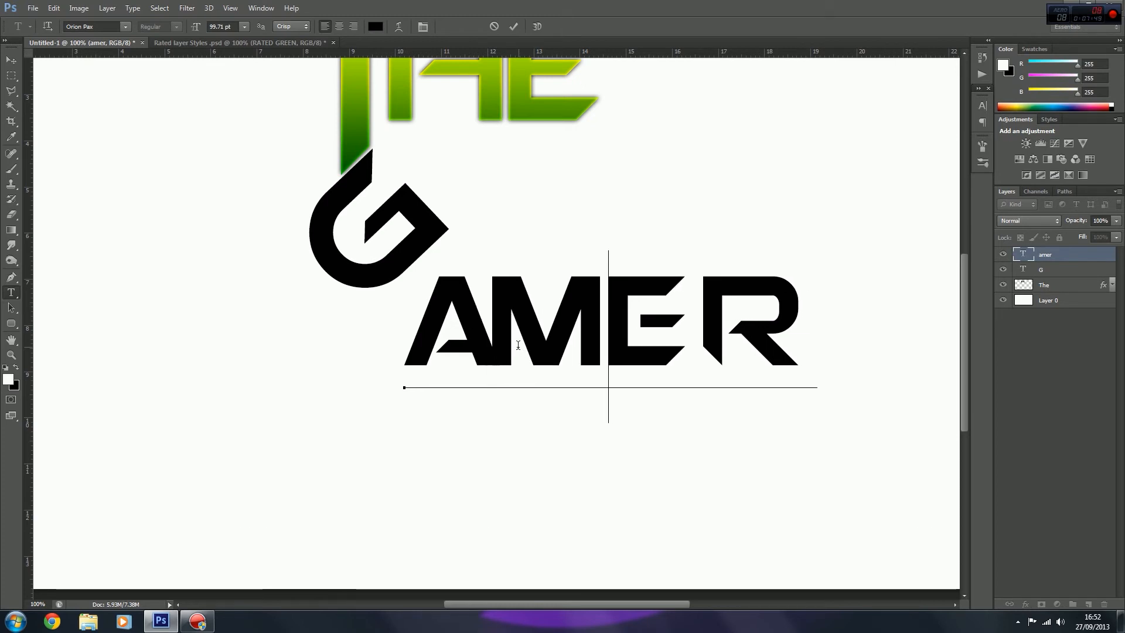
key("alt+Left")
key("alt+Left")
key("alt+Left")
key("alt+Left")
key("alt+Left")
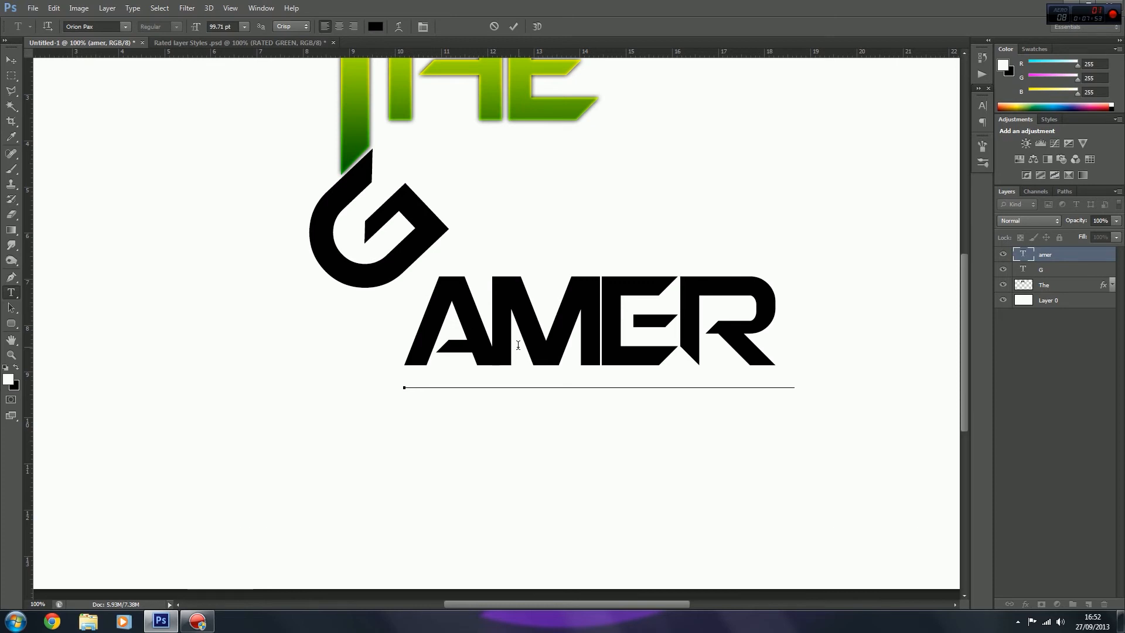
key("ctrl+Return")
key("v")
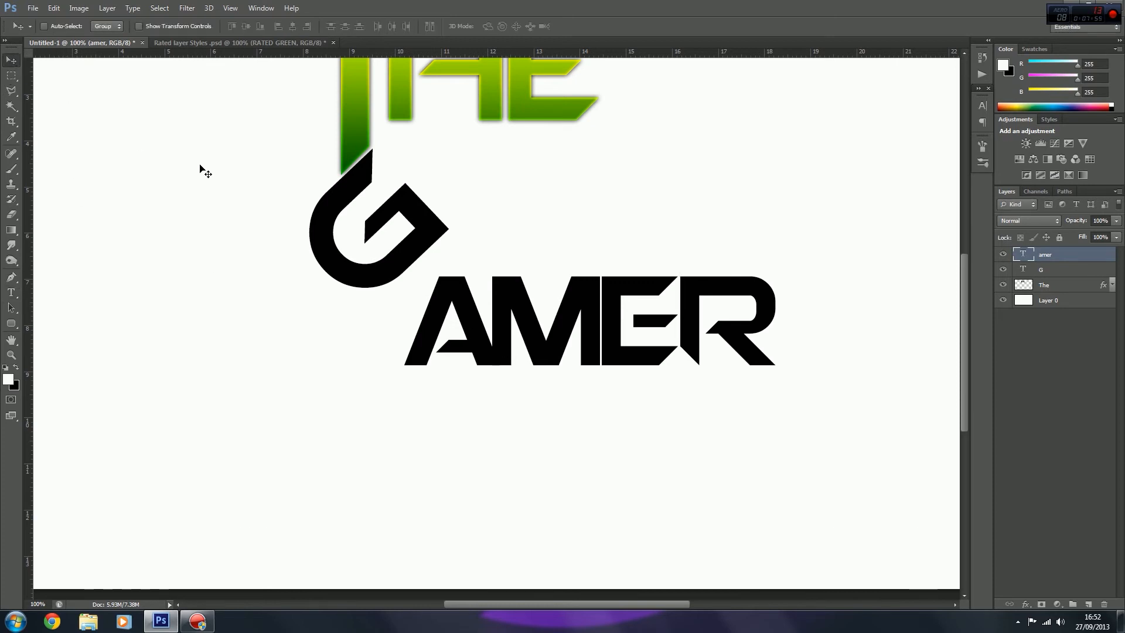
Step: Examine the AMER letter joins at up to 1200% magnification, ending at the lower gap between the E and R
key("ctrl+plus")
key("ctrl+plus")
key("ctrl+plus")
key("ctrl+plus")
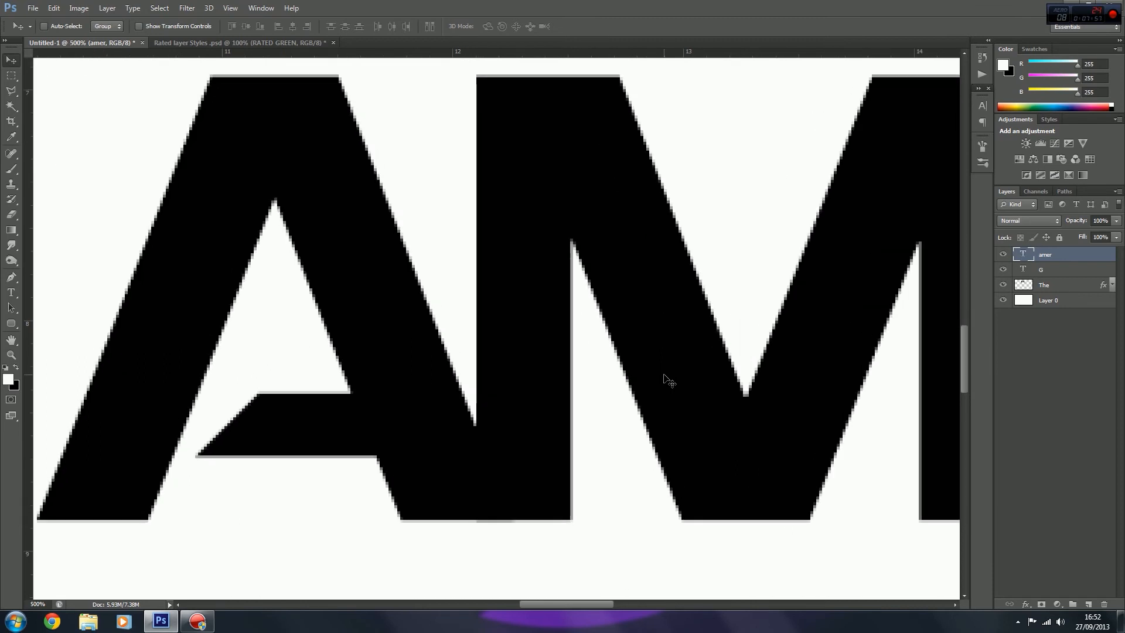
left_click_drag(602, 604, 693, 597)
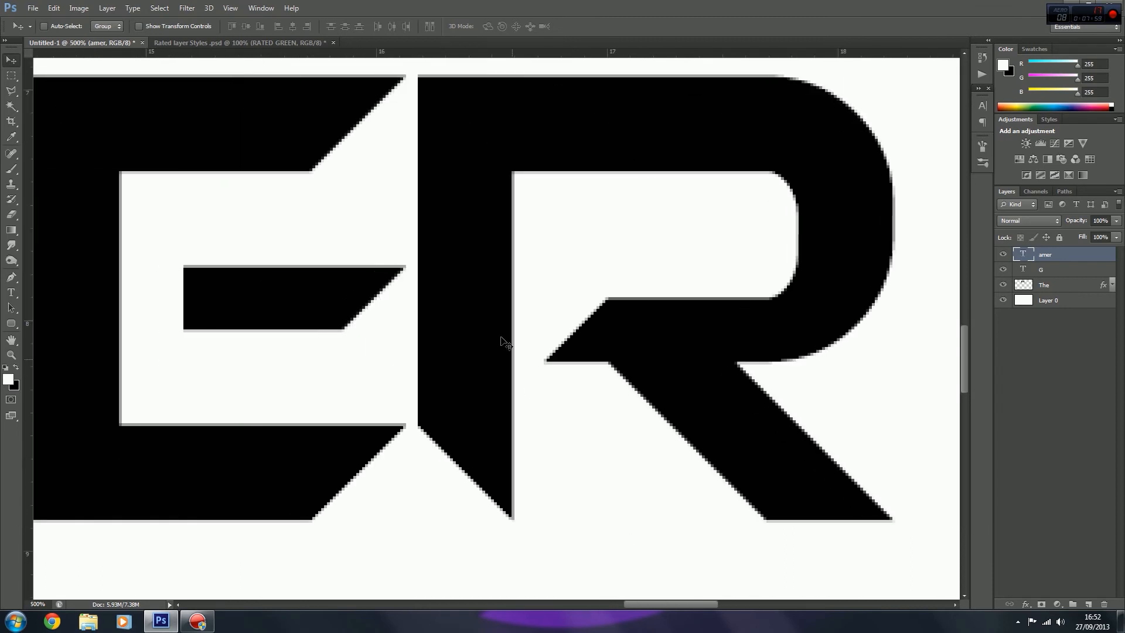
left_click_drag(961, 355, 961, 392)
key("ctrl+plus")
key("ctrl+plus")
key("ctrl+plus")
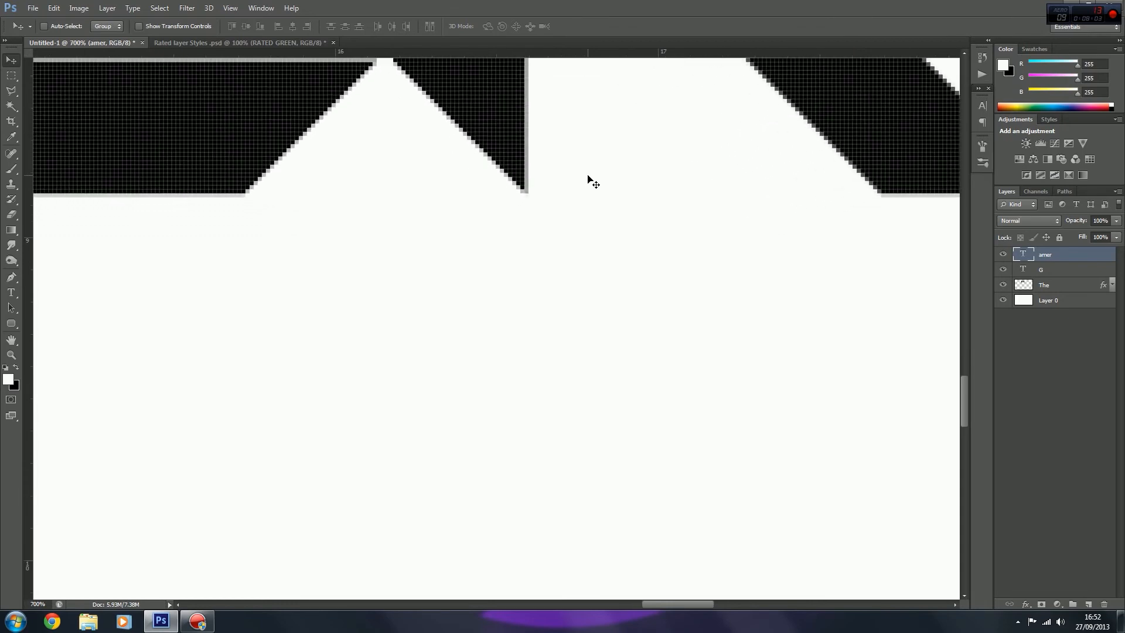
key("ctrl+plus")
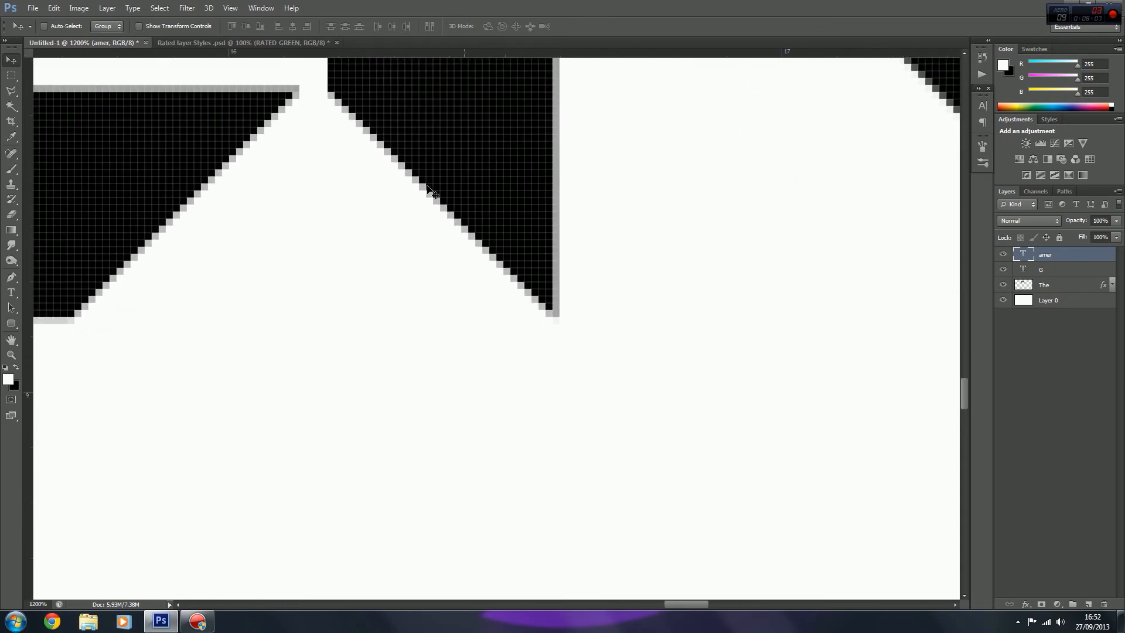
Step: Rasterize the AMER text layer
left_click(11, 76)
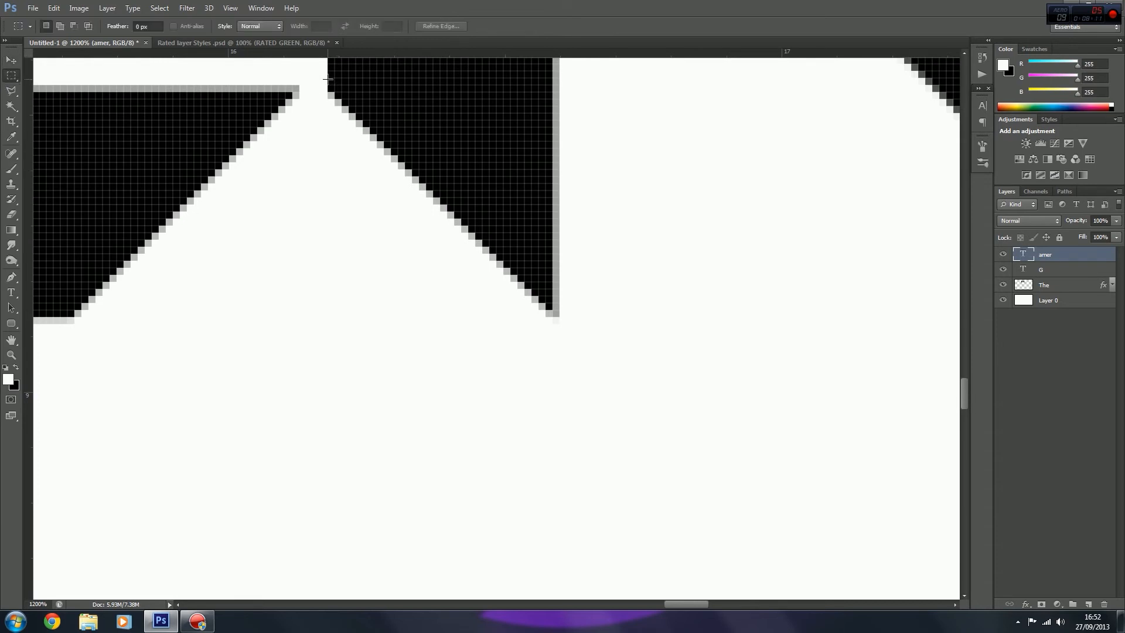
right_click(1052, 257)
left_click(952, 247)
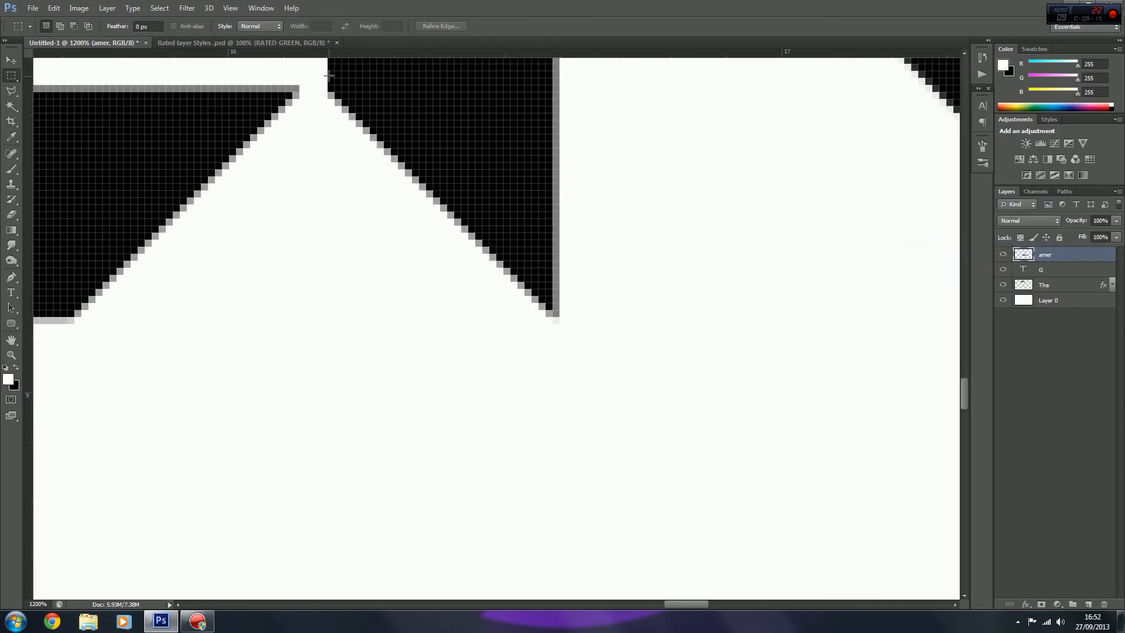
left_click_drag(328, 71, 556, 528)
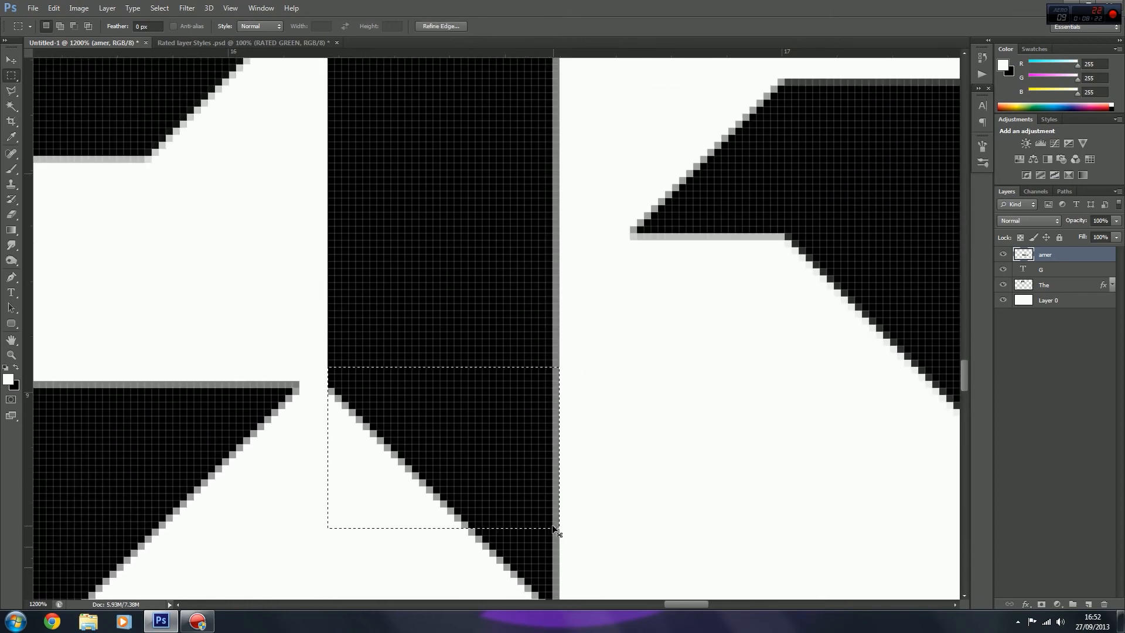
key("ctrl+minus")
key("ctrl+minus")
key("ctrl+minus")
key("ctrl+minus")
key("ctrl+minus")
key("ctrl+minus")
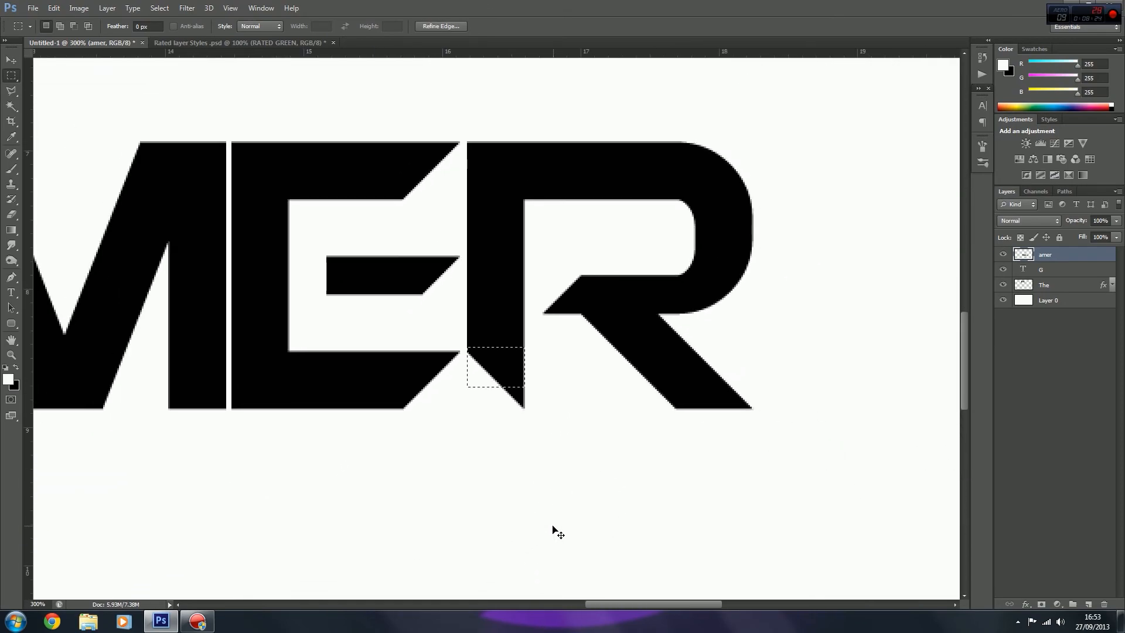
key("ctrl+d")
Step: Extend the R's vertical stem well below the baseline with a black-filled rectangular selection of the same width, and deselect
left_click_drag(467, 332, 524, 393)
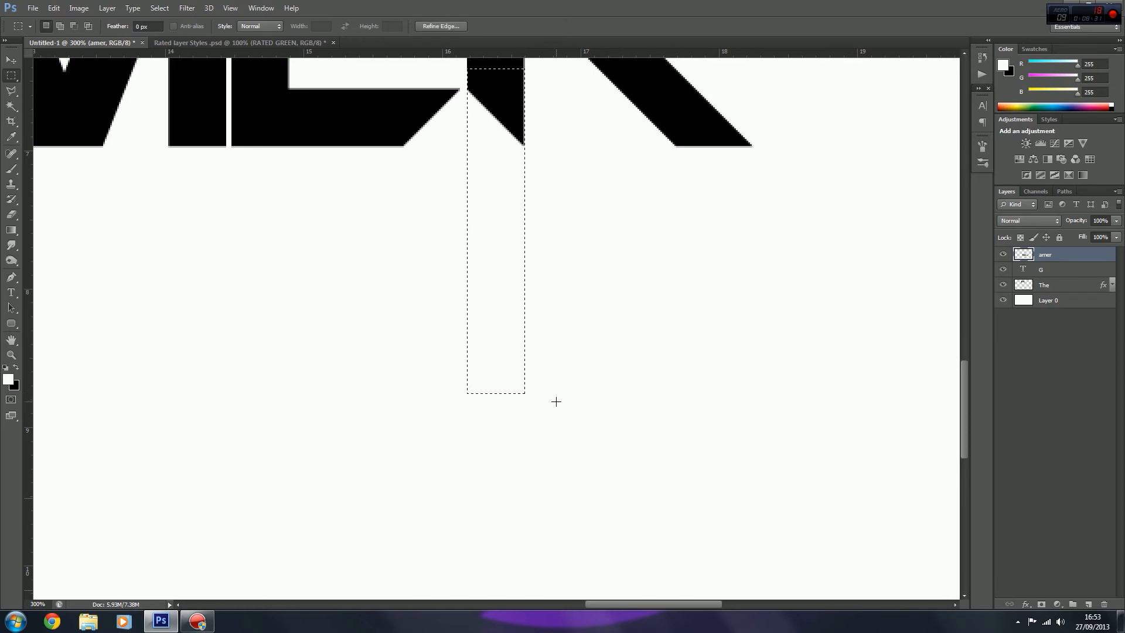
key("ctrl+BackSpace")
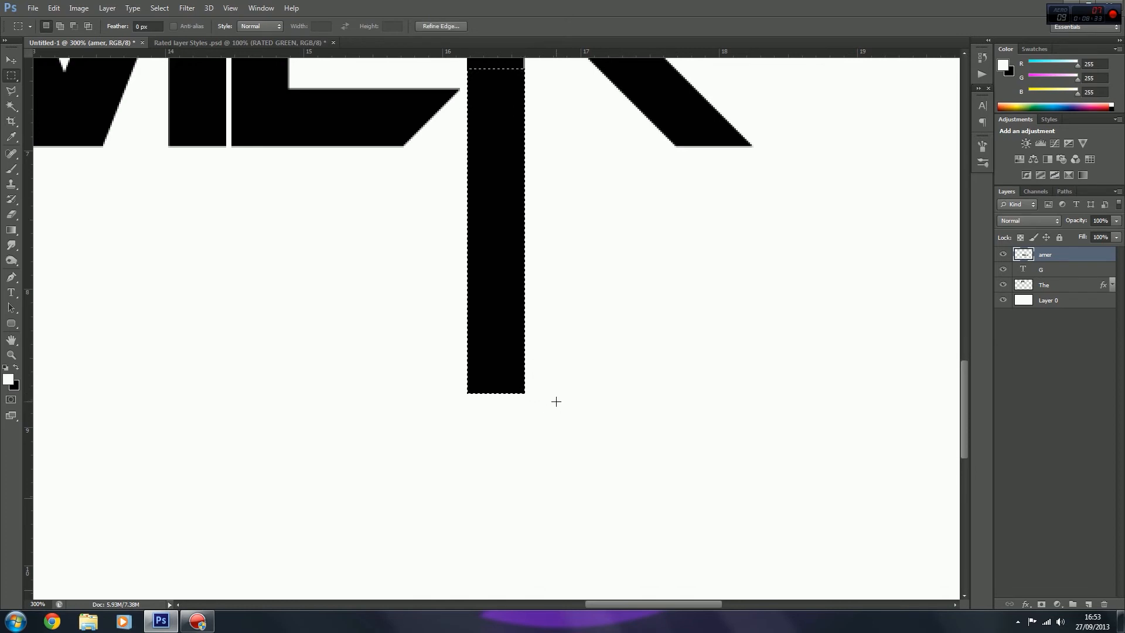
key("ctrl+d")
Step: Fill the grey pixel column along the inner edge of the R's stem with black to even out the edge, and deselect
left_click_drag(965, 391, 967, 330)
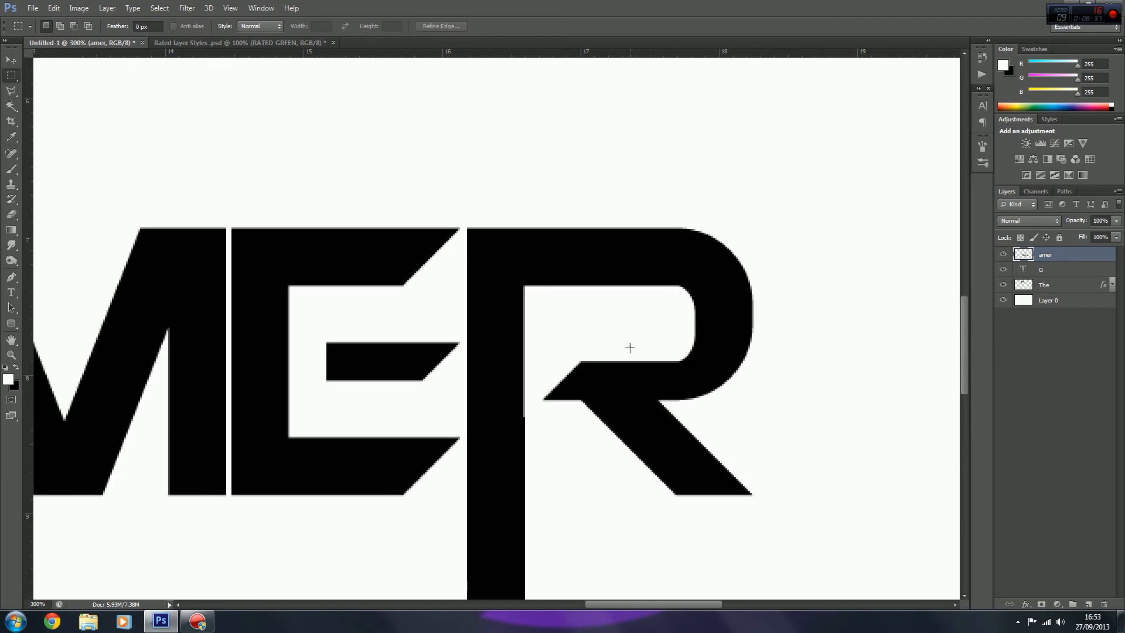
key("ctrl+plus")
key("ctrl+plus")
key("ctrl+plus")
key("ctrl+plus")
key("ctrl+plus")
key("ctrl+plus")
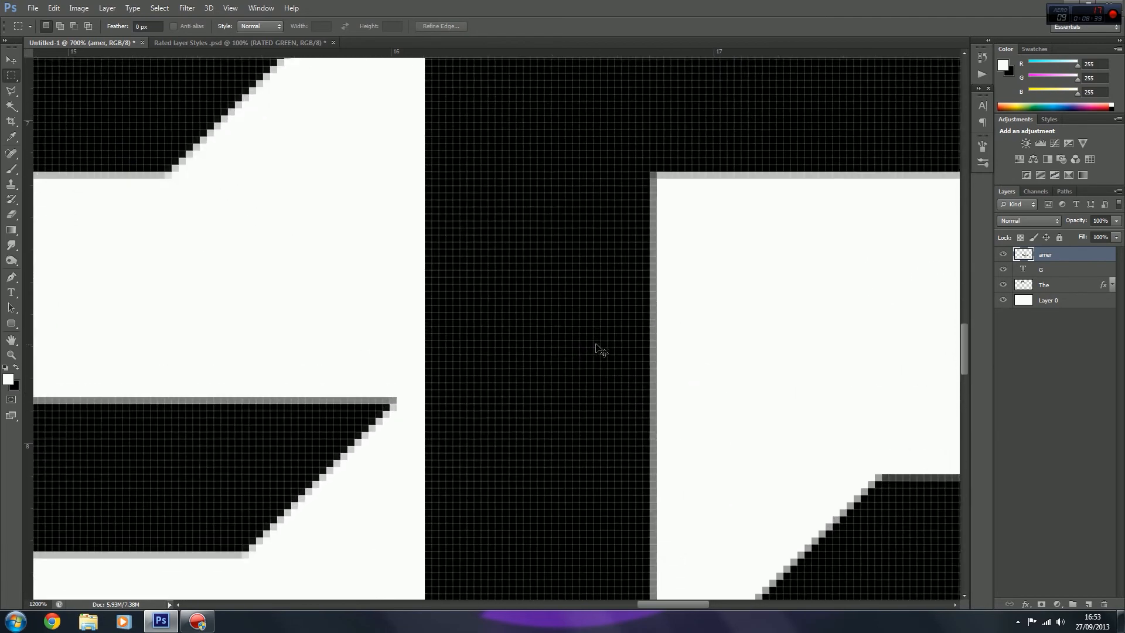
key("ctrl+plus")
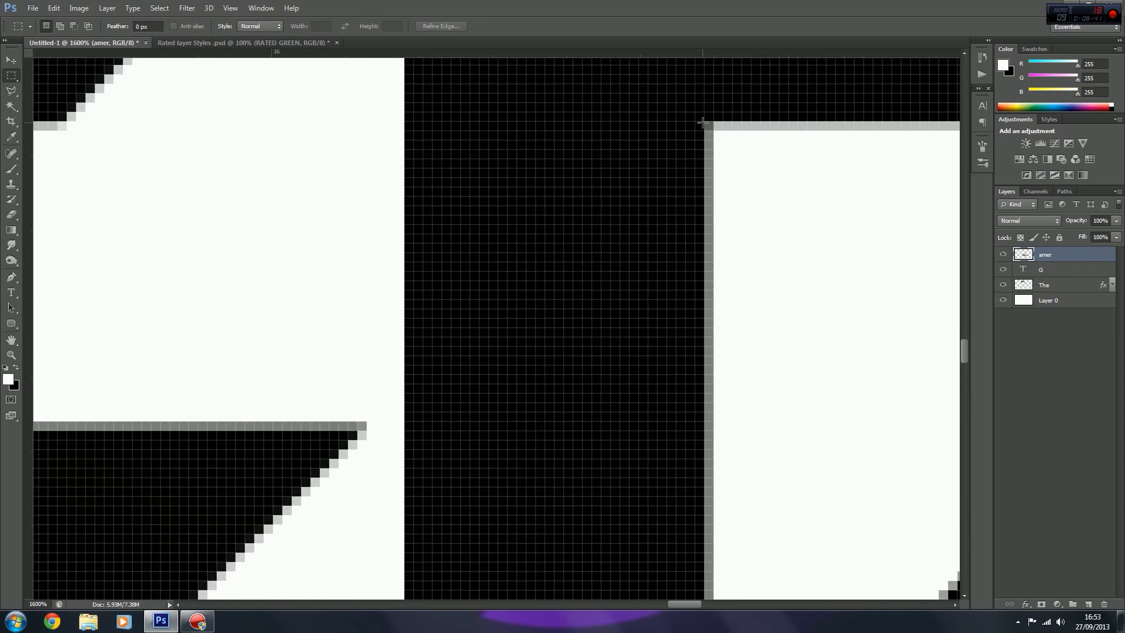
left_click_drag(702, 123, 708, 396)
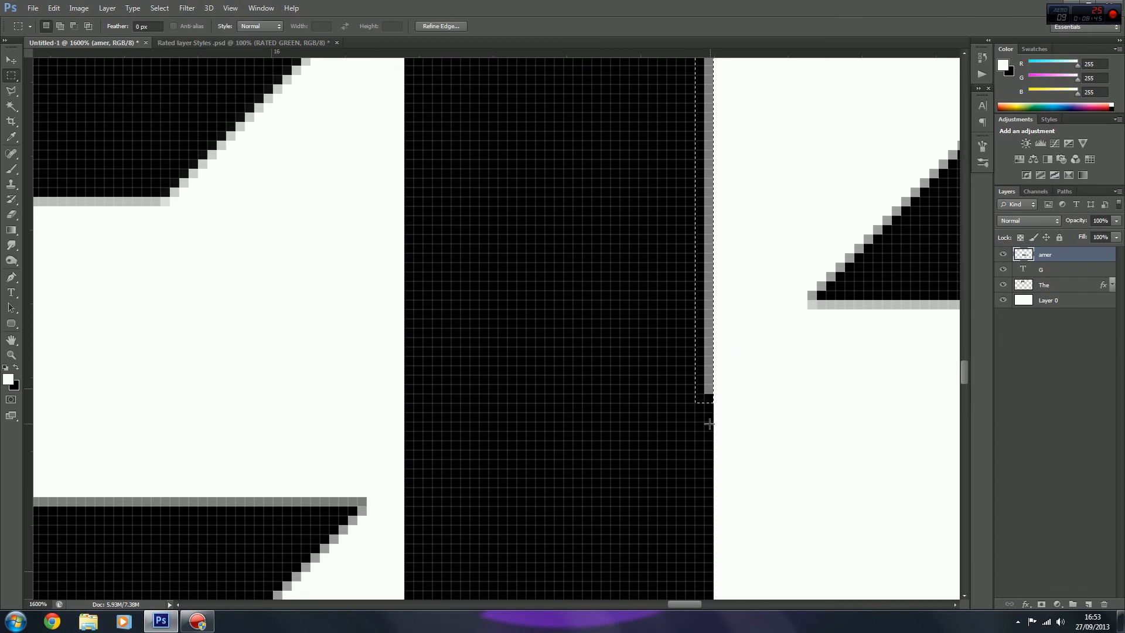
key("ctrl+BackSpace")
key("ctrl+d")
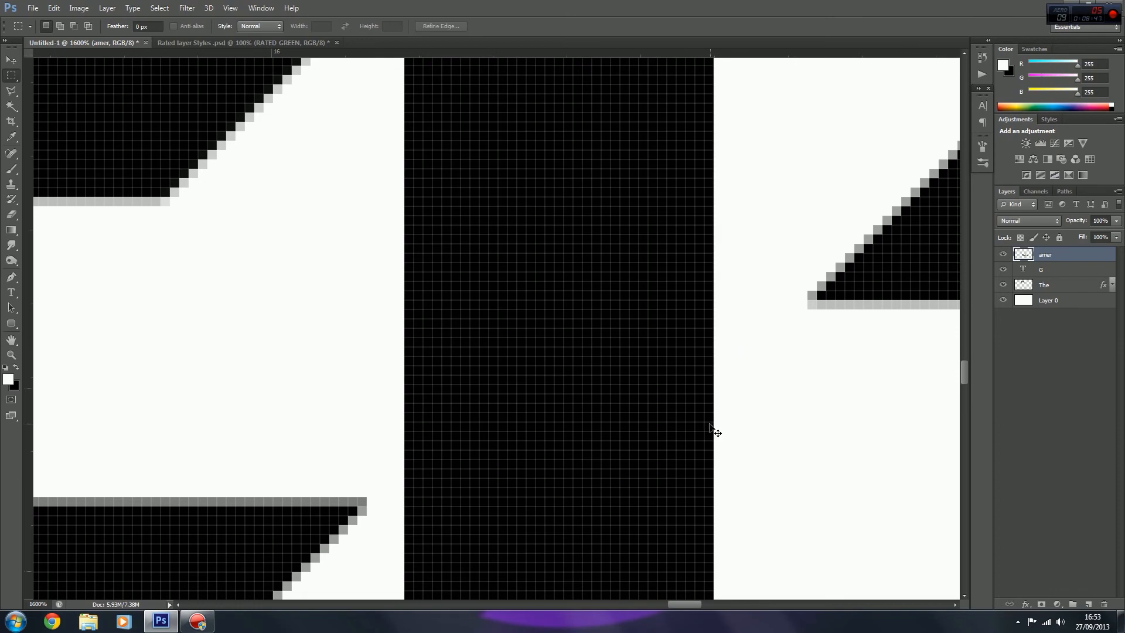
Step: Cut the lower end of the R's extended stem diagonally with a Polygonal Lasso selection, leaving its point on the left, and deselect
key("ctrl+minus")
key("ctrl+minus")
key("ctrl+minus")
key("ctrl+minus")
key("ctrl+minus")
key("ctrl+minus")
key("ctrl+minus")
key("ctrl+minus")
key("ctrl+minus")
key("ctrl+minus")
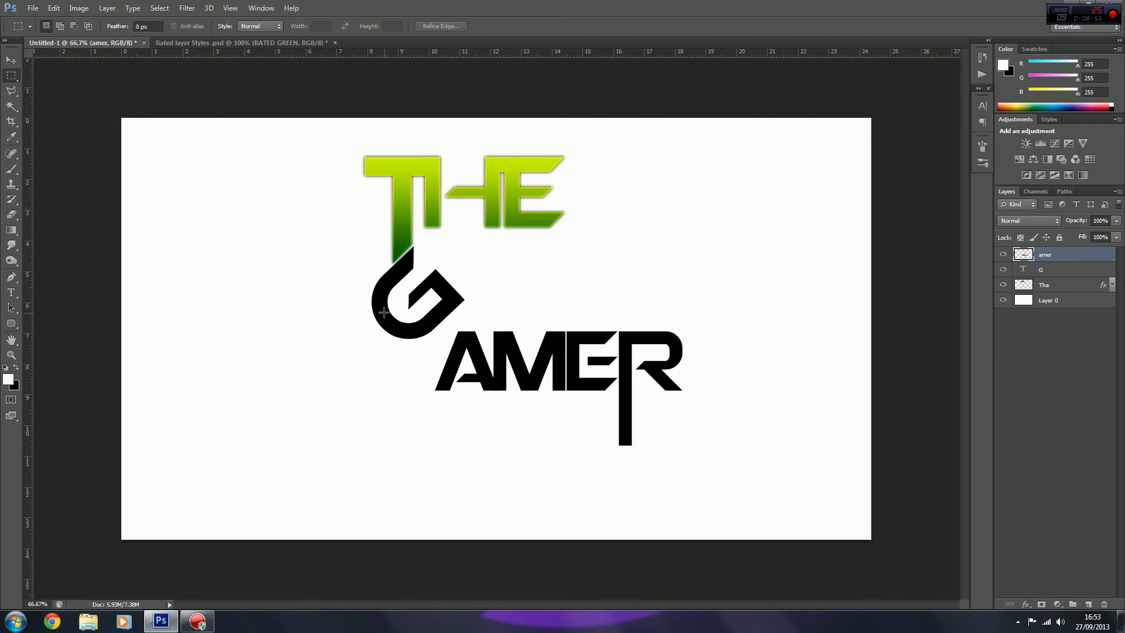
left_click(11, 91)
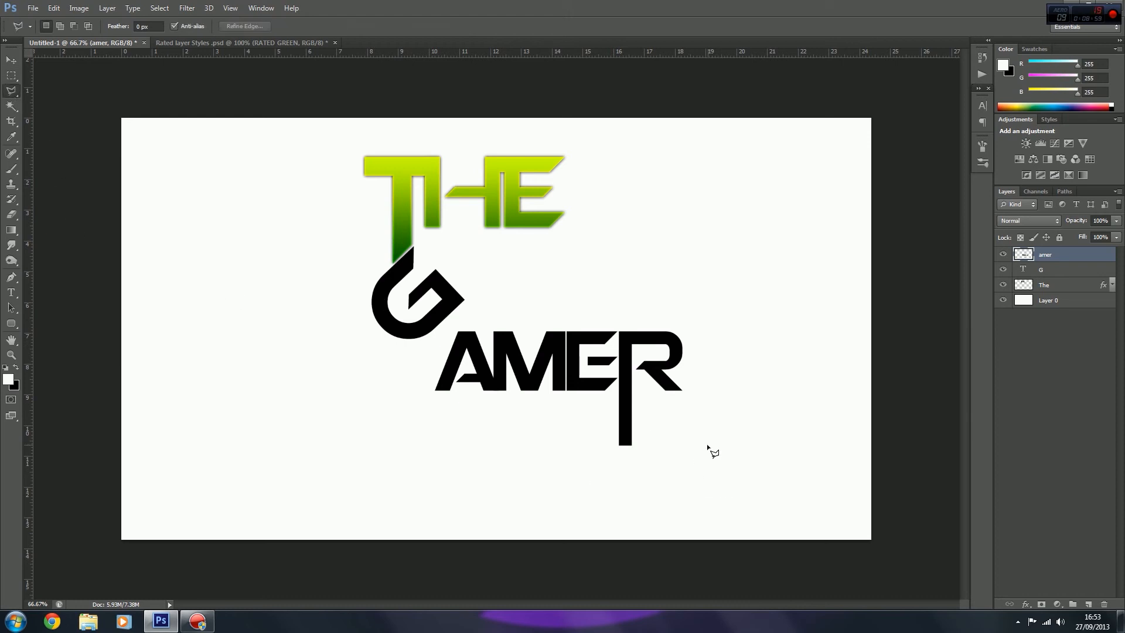
key("ctrl+plus")
key("ctrl+plus")
key("ctrl+plus")
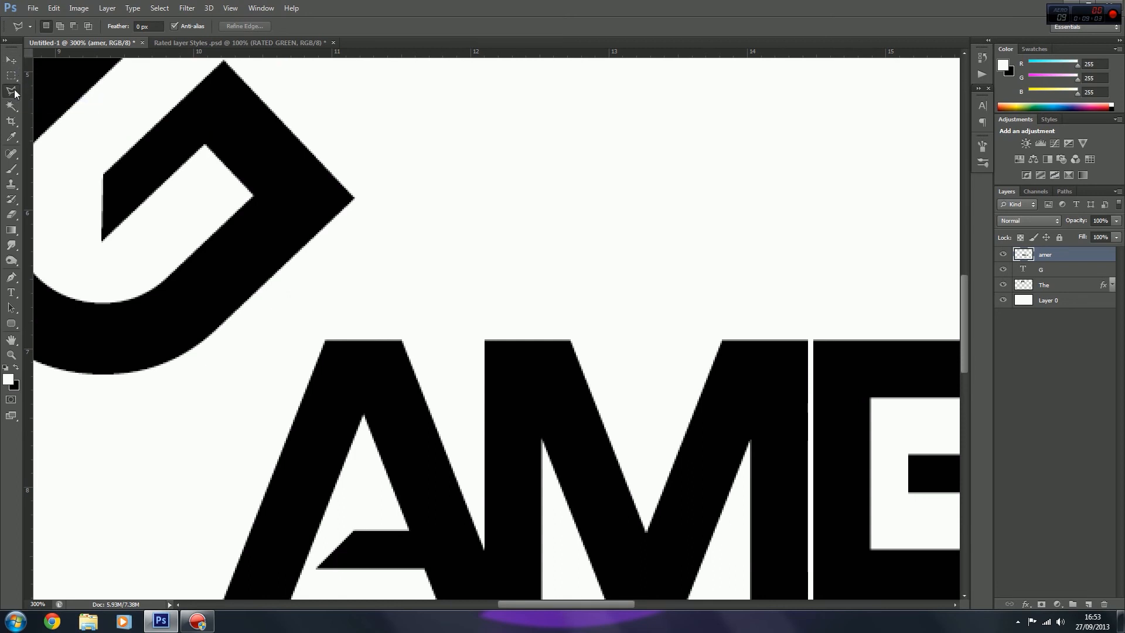
left_click_drag(524, 604, 612, 604)
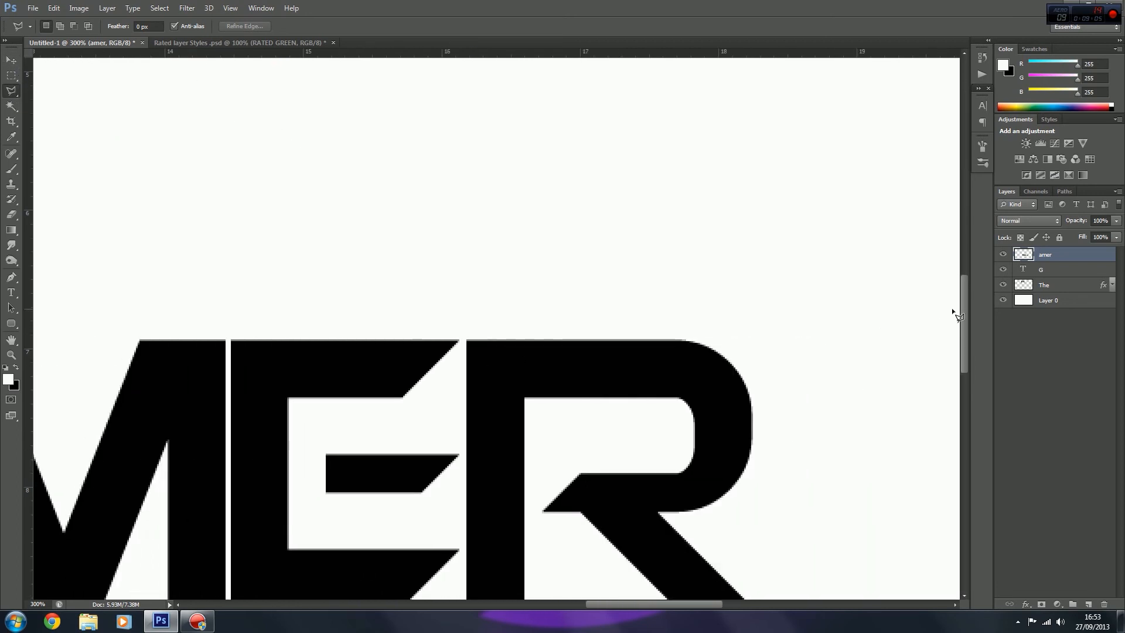
scroll(964, 313, "down", 1)
left_click_drag(964, 313, 965, 388)
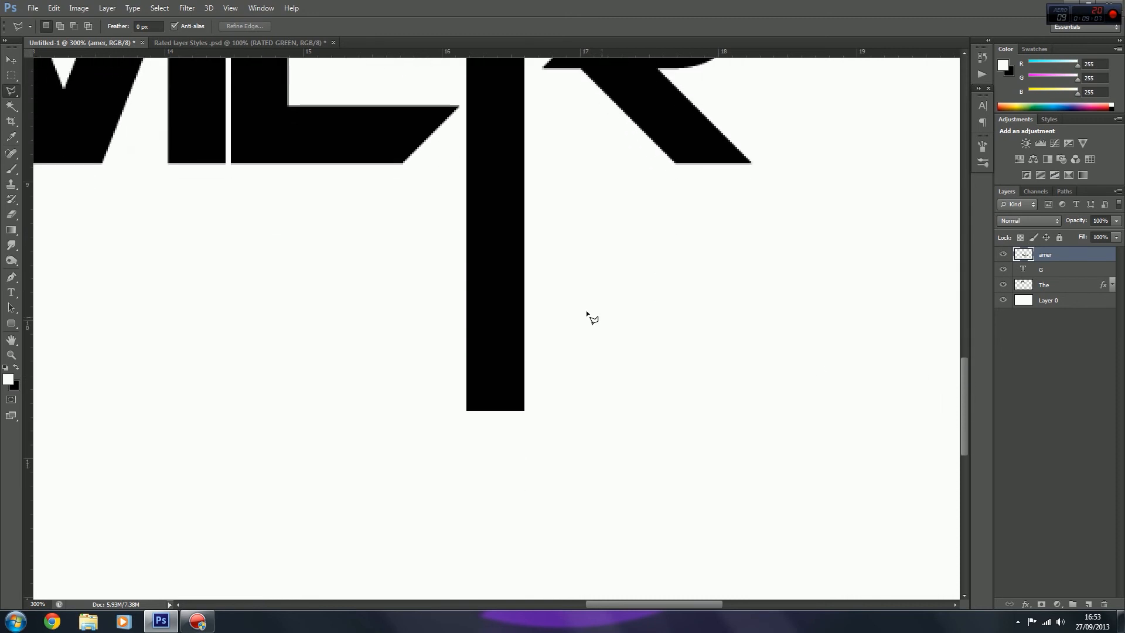
left_click(535, 337)
left_click(453, 417)
left_click(563, 417)
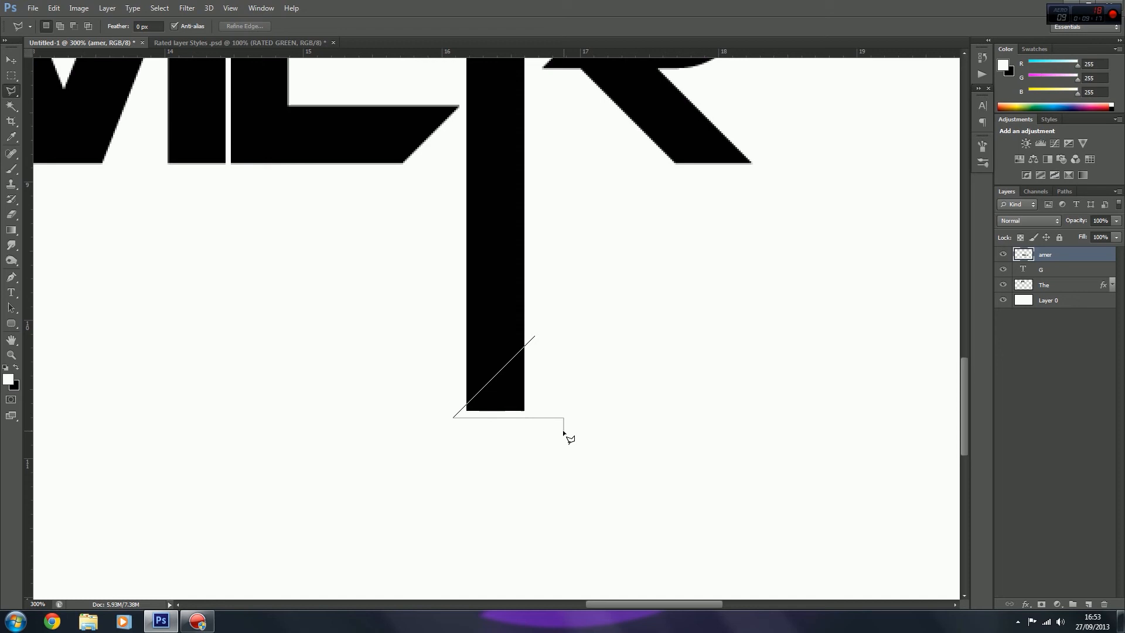
left_click(535, 337)
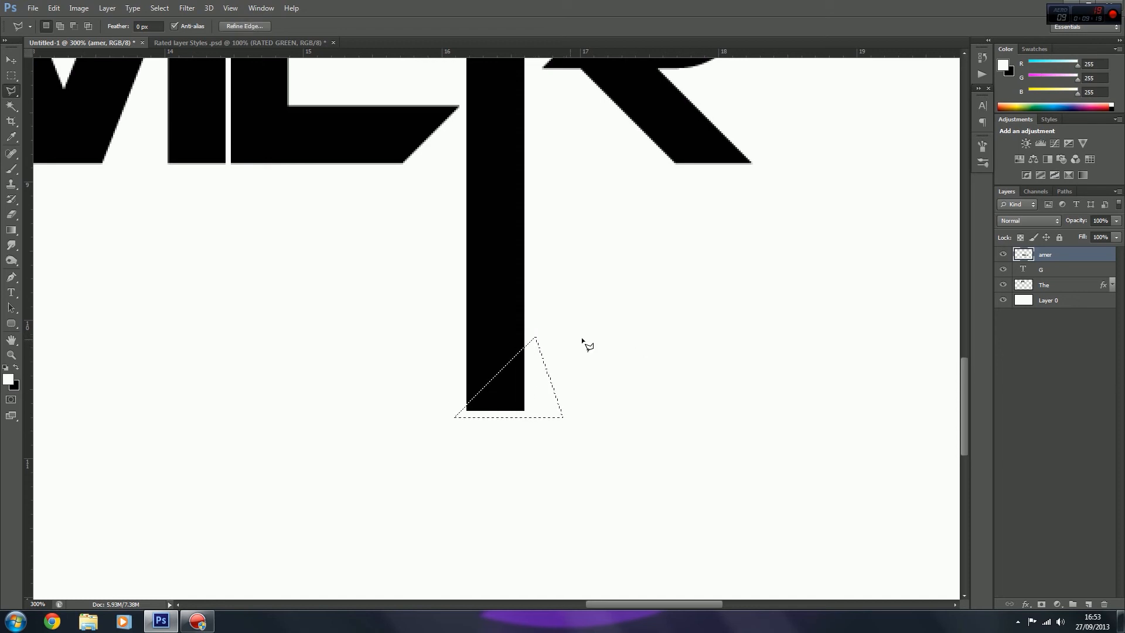
key("Delete")
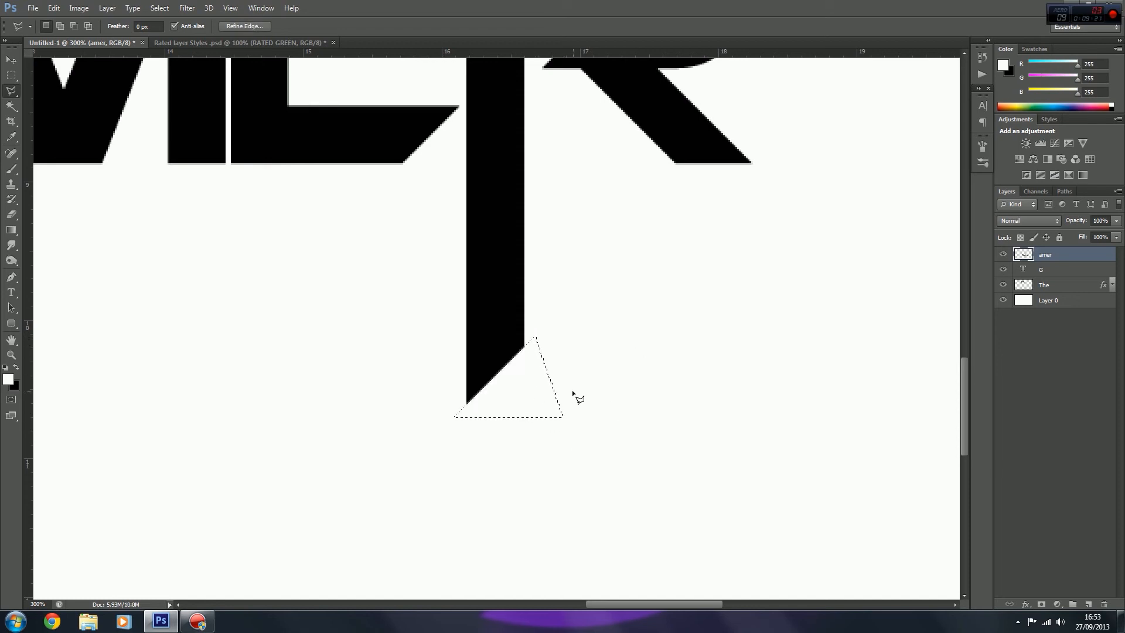
key("ctrl+d")
Step: Move AMER up beneath THE so its A meets the G's right corner
key("ctrl+0")
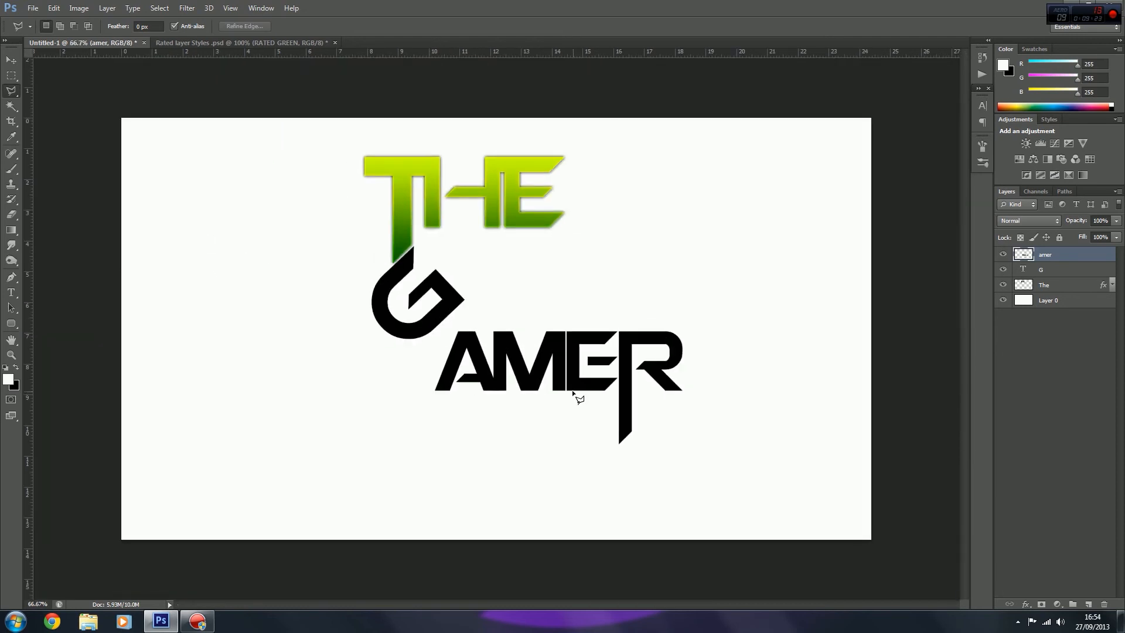
left_click(11, 60)
left_click_drag(535, 369, 554, 269)
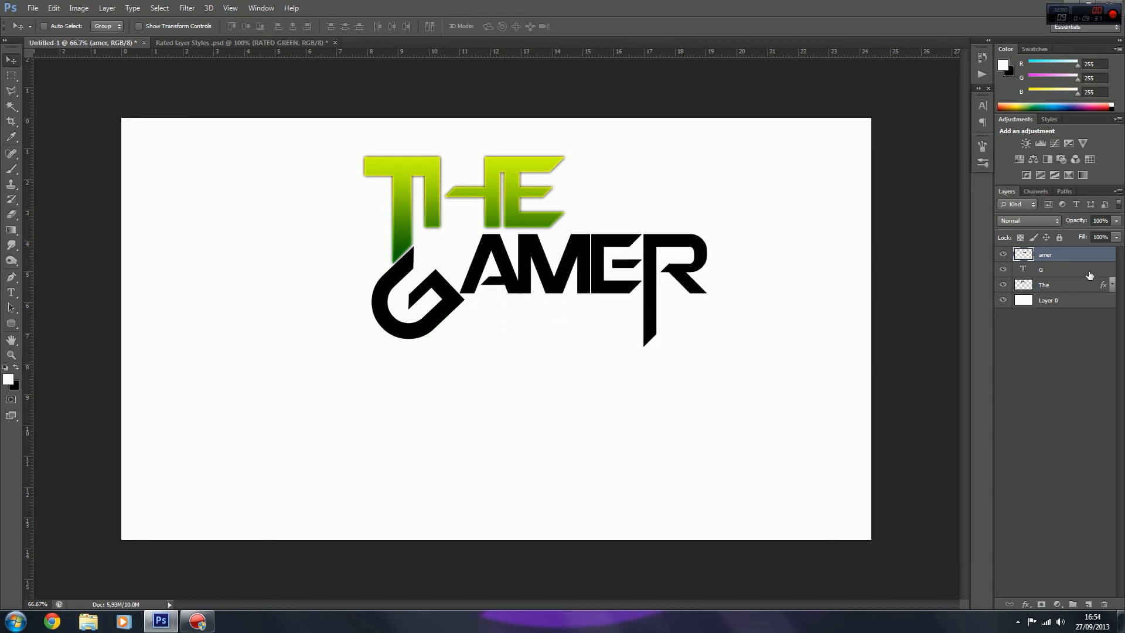
Step: Move the amer, G and The layers together down and left to the middle of the canvas
left_click(1072, 271, "shift")
left_click(1053, 286, "shift")
left_click_drag(494, 230, 455, 291)
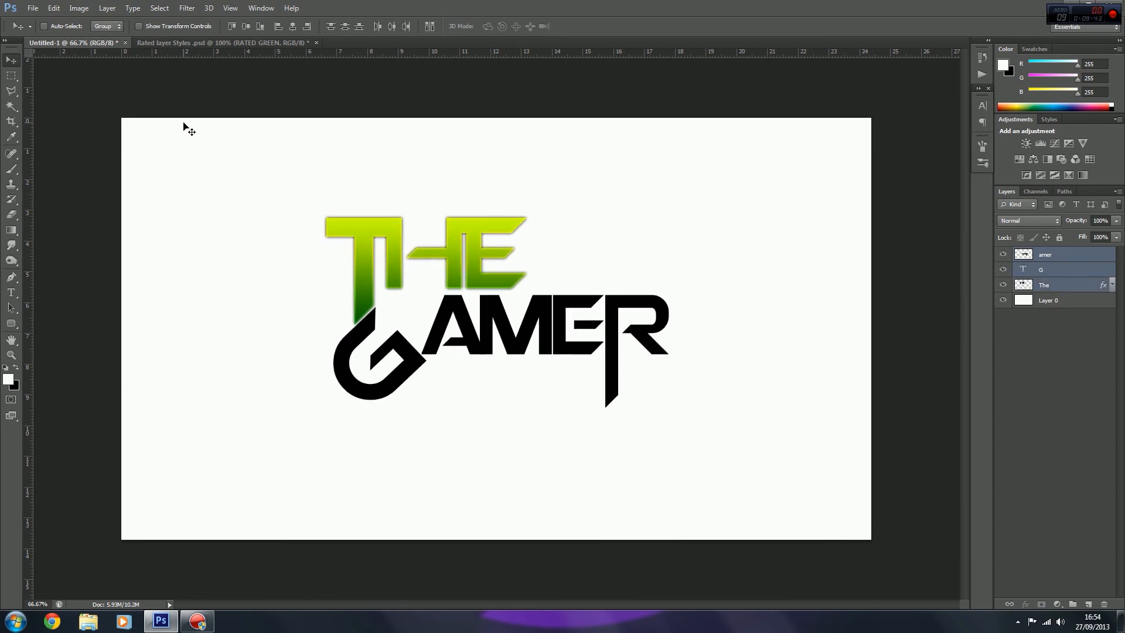
Step: Copy the DARK GREEN layer style from Rated layer Styles .psd and paste it onto the G layer in Untitled-1
left_click(184, 44)
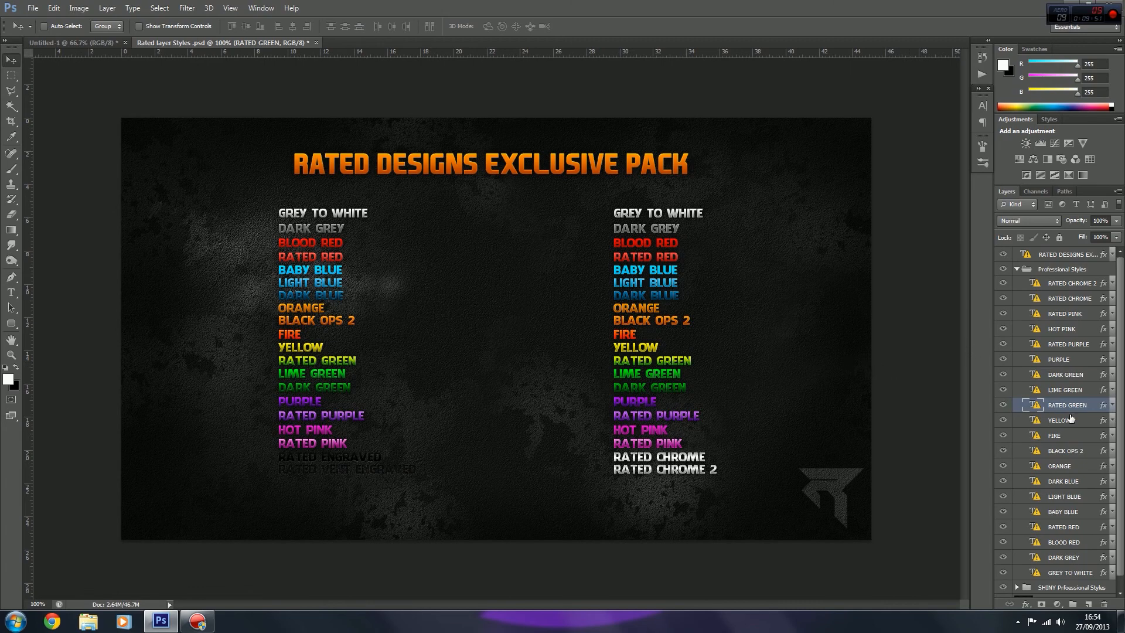
right_click(1061, 376)
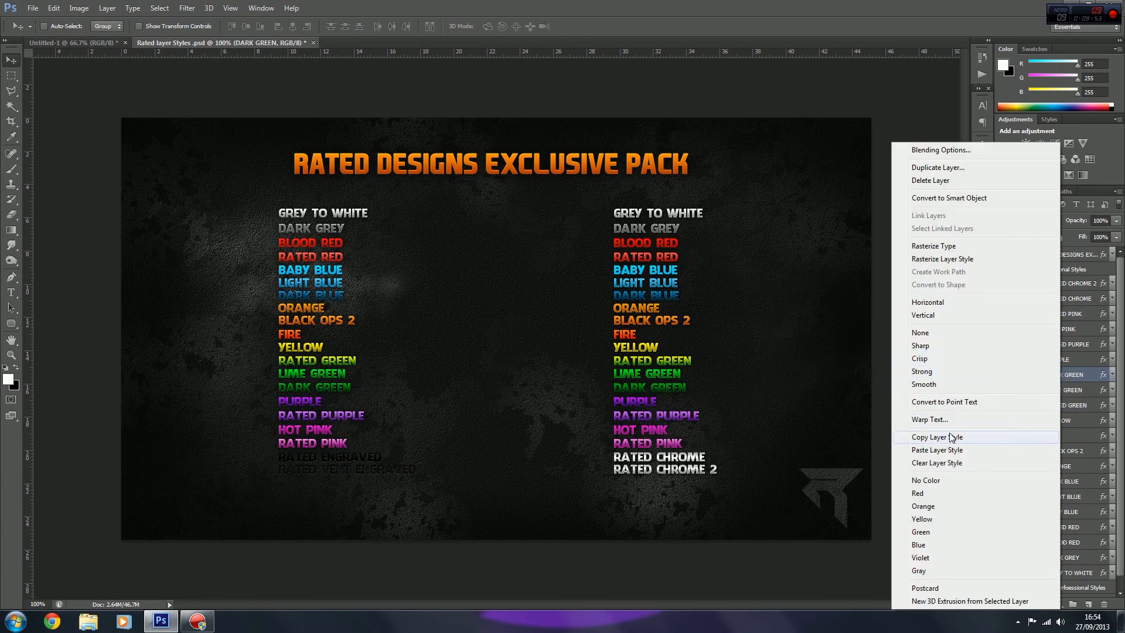
left_click(936, 437)
left_click(74, 43)
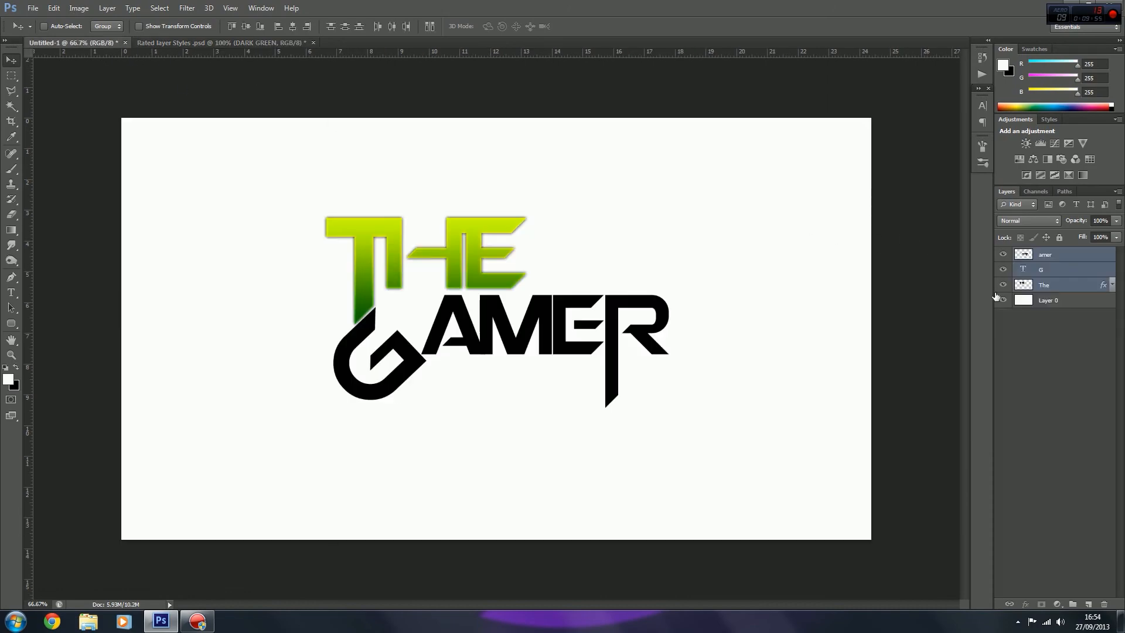
left_click(1063, 274)
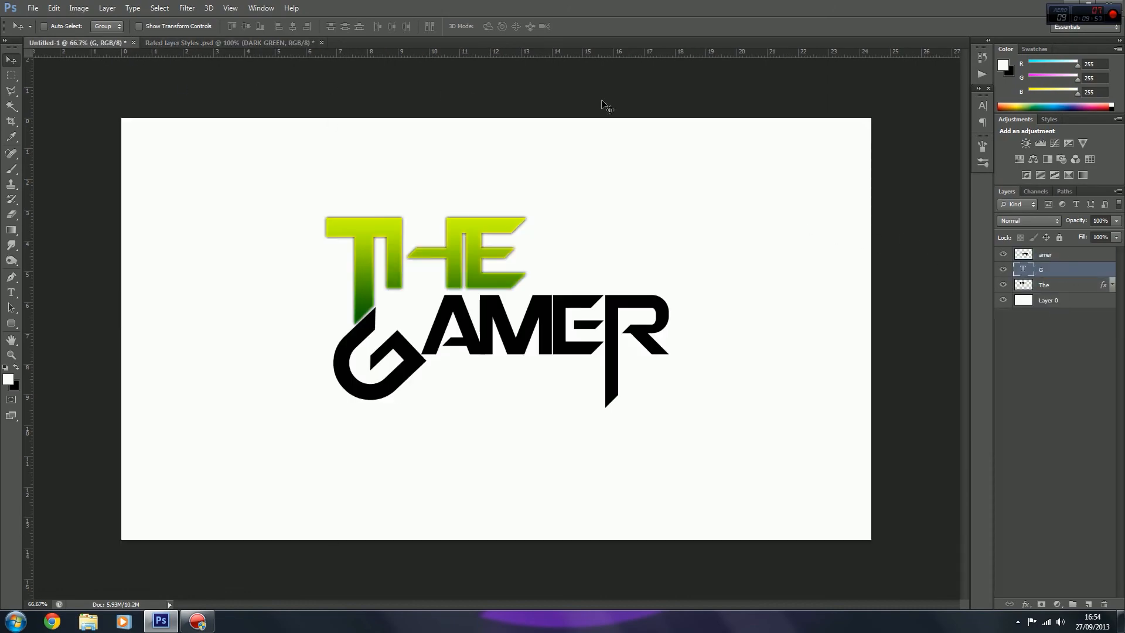
right_click(1058, 272)
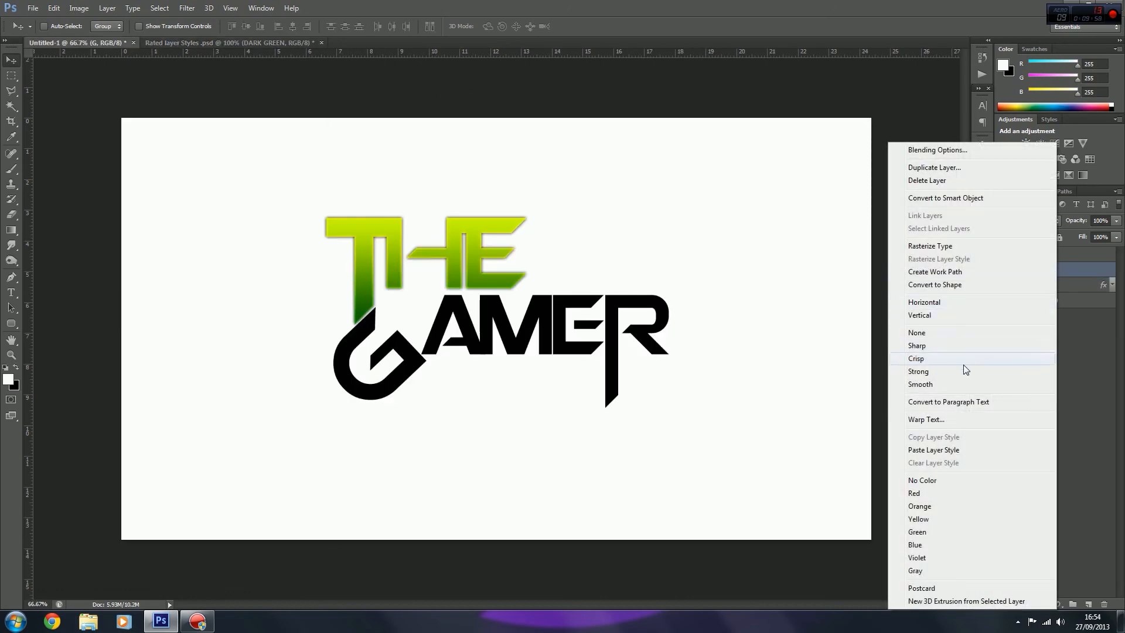
left_click(949, 449)
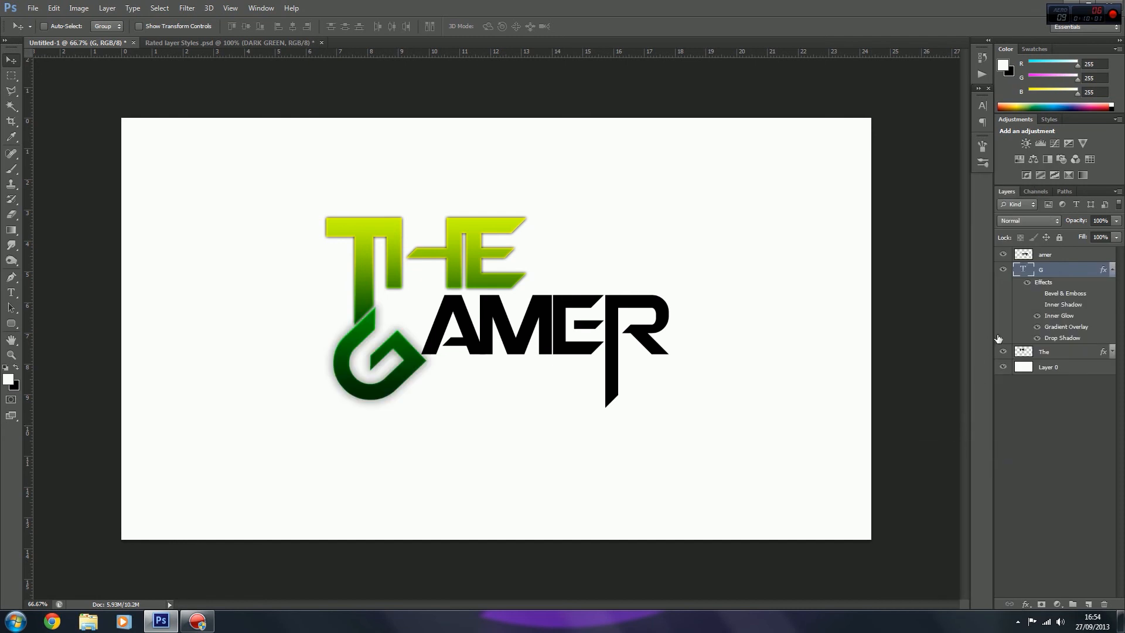
Step: Set the G's drop shadow to Normal blend mode, 100% opacity and 2% spread, reduce its size to a thin outline, and apply
double_click(1069, 273)
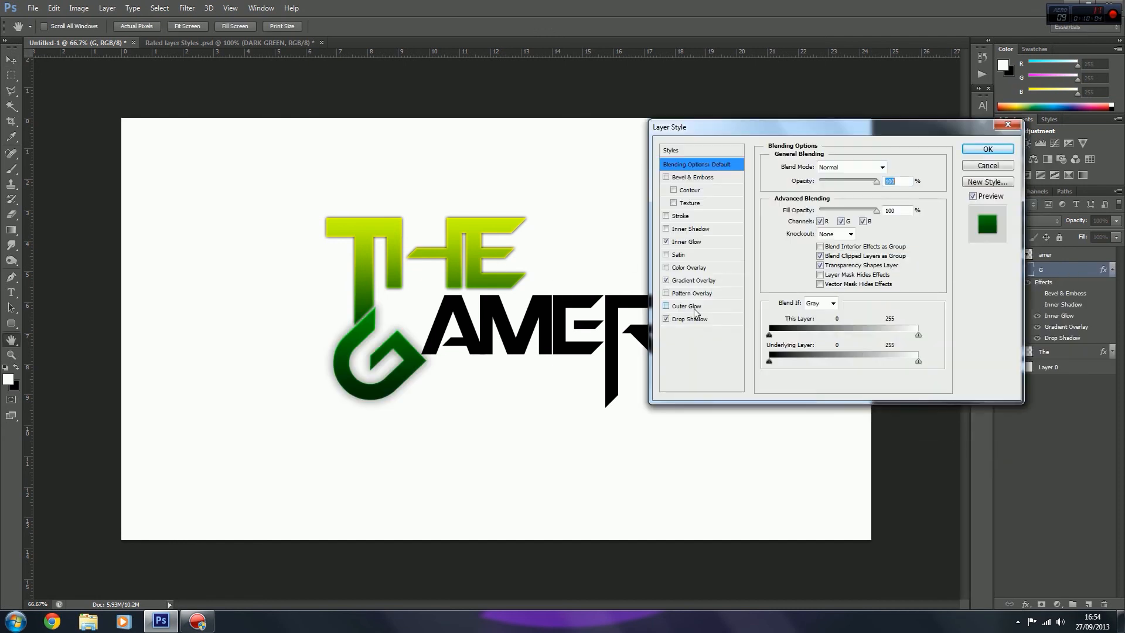
left_click(697, 319)
left_click_drag(832, 184, 872, 184)
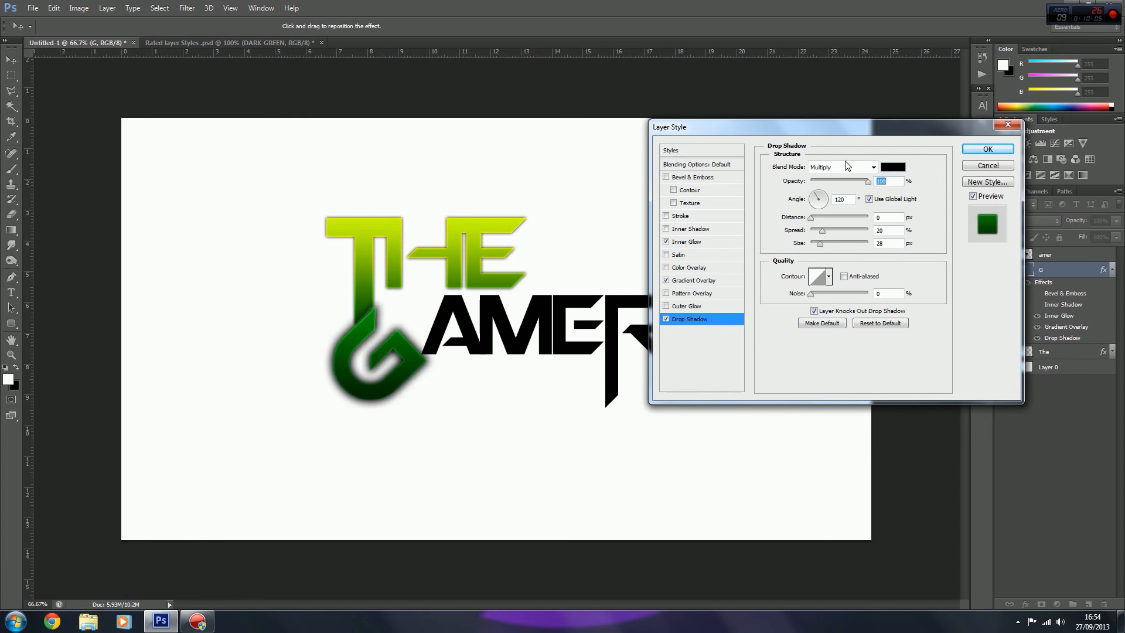
left_click(839, 168)
left_click(822, 180)
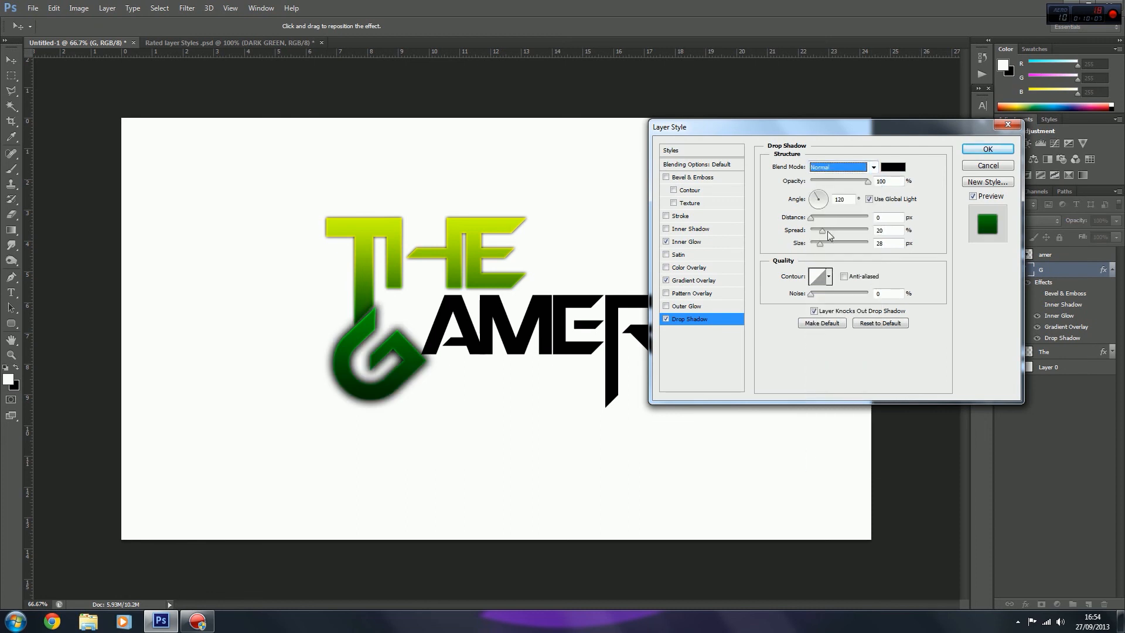
left_click_drag(822, 231, 815, 246)
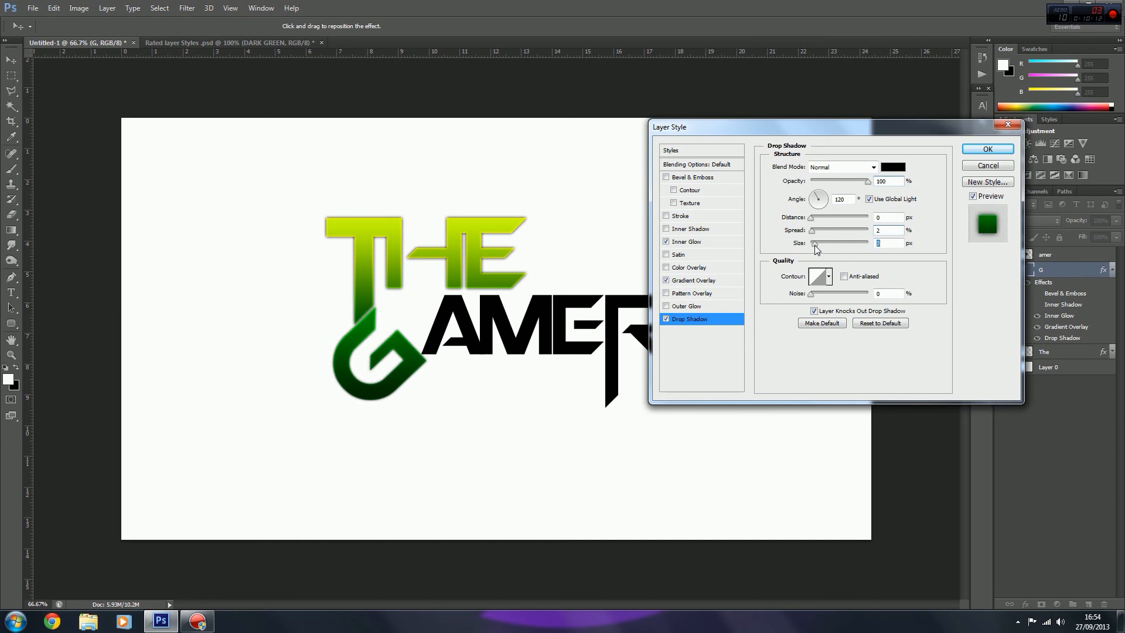
left_click(966, 150)
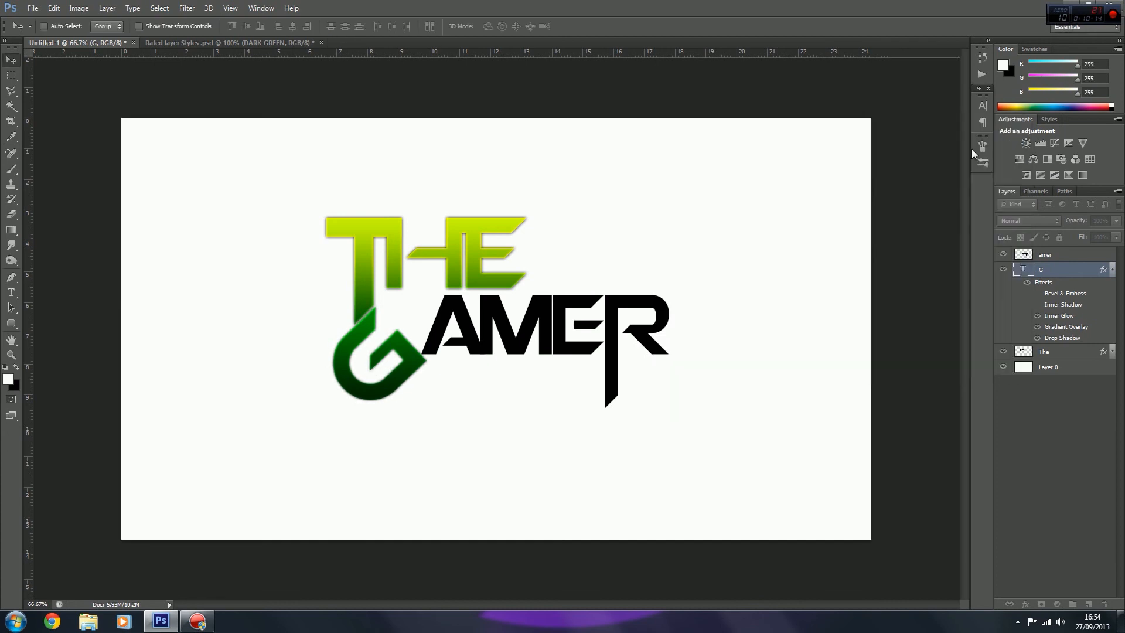
Step: Copy the BLACK OPS 2 layer style from Rated layer Styles .psd and paste it onto the amer layer in Untitled-1
left_click(247, 42)
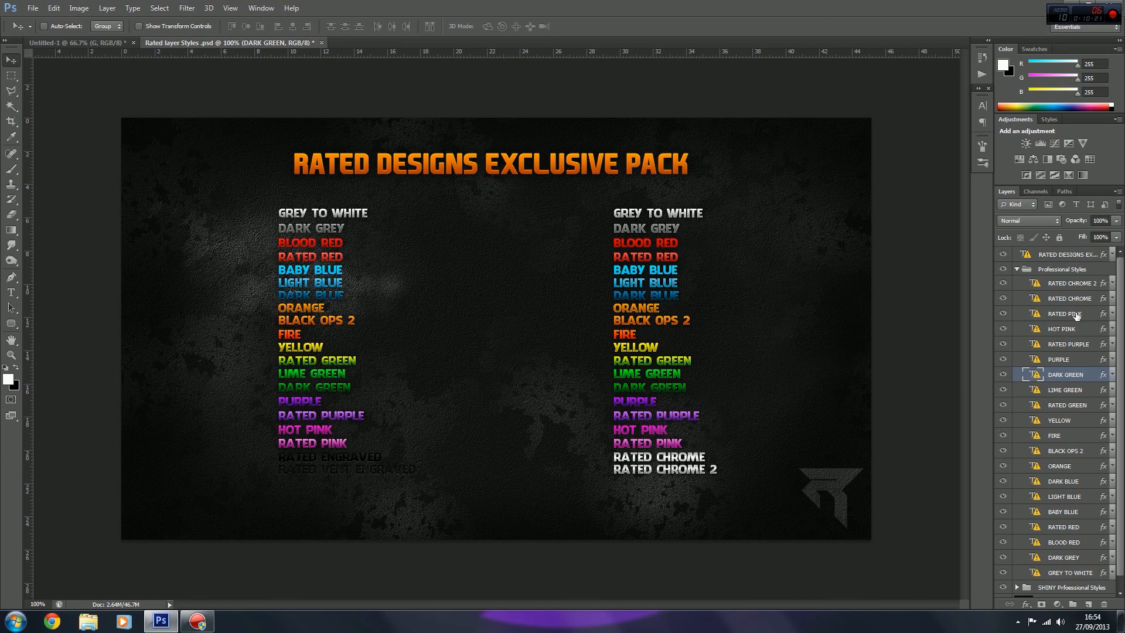
right_click(1072, 453)
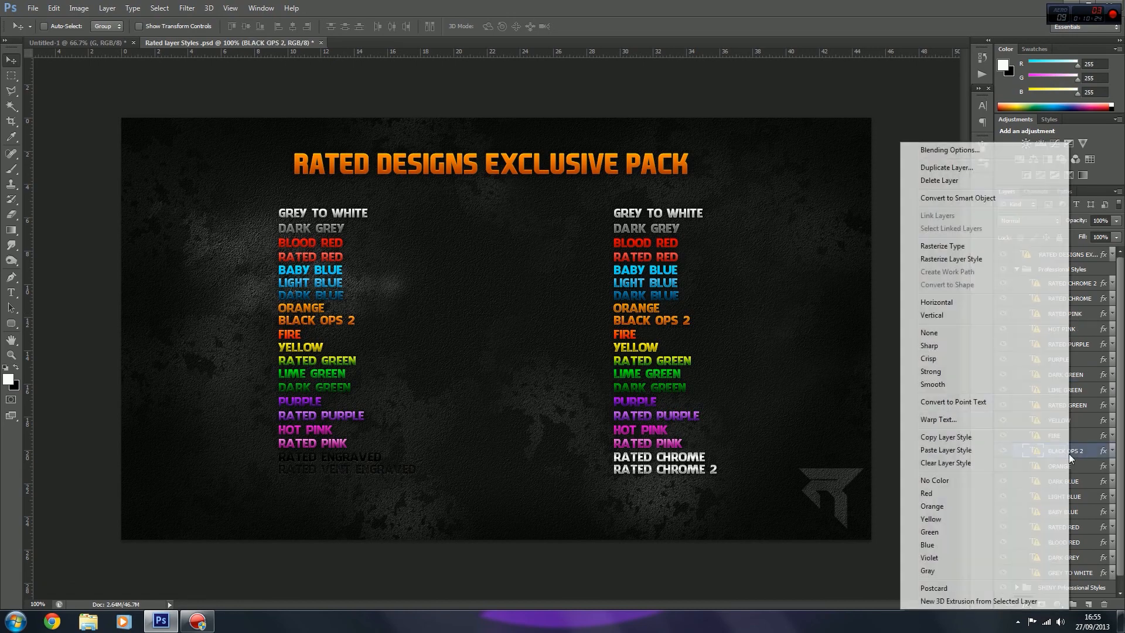
left_click(945, 437)
left_click(76, 42)
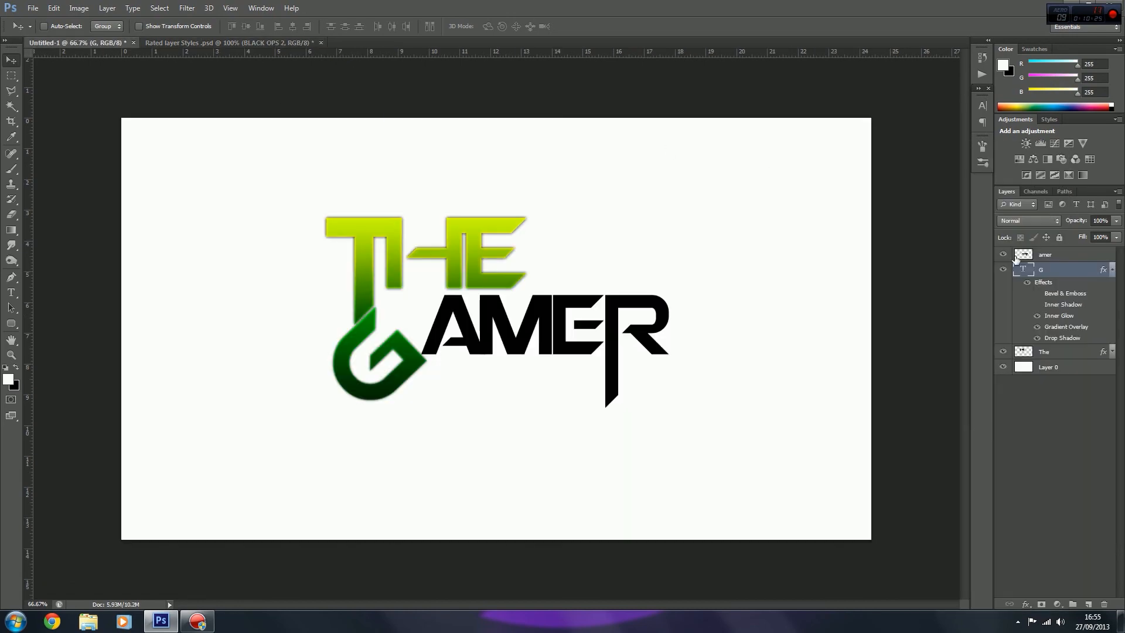
left_click(1112, 273)
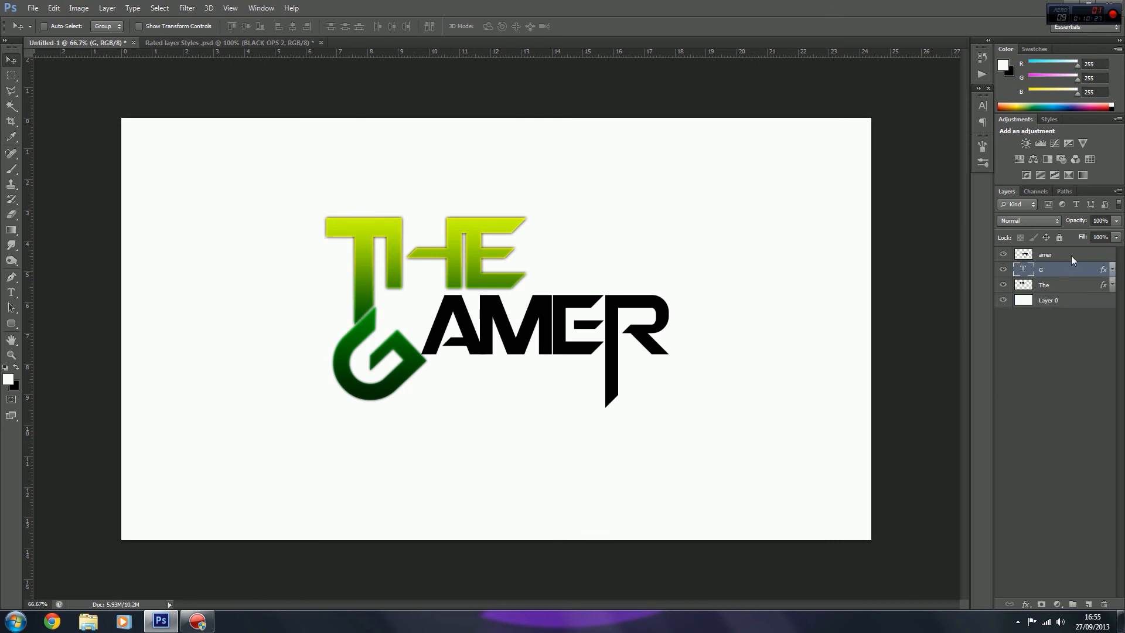
right_click(1071, 256)
left_click(975, 364)
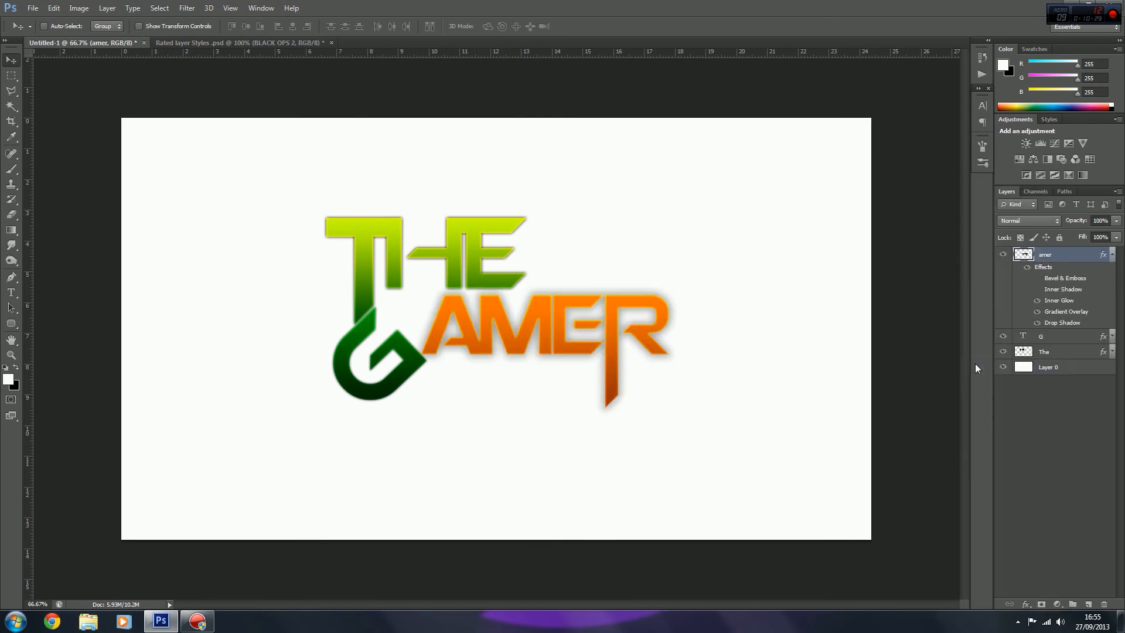
Step: Set AMER's drop shadow to Normal blend mode, 100% opacity and 4% spread, reduce its size, and apply
double_click(1078, 257)
left_click(704, 324)
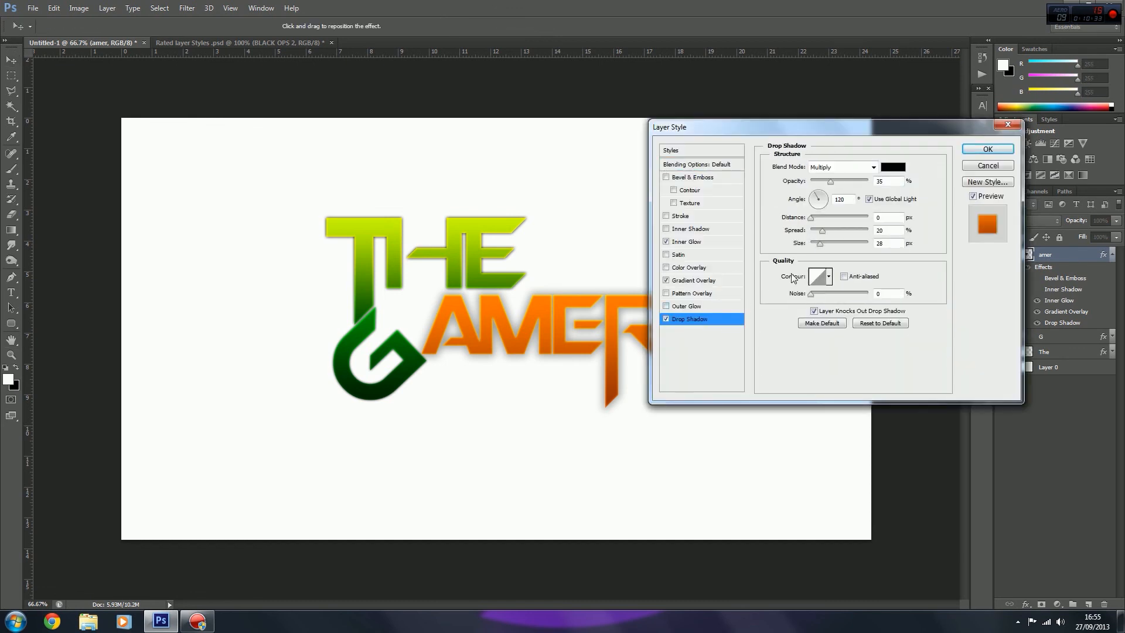
left_click_drag(831, 183, 871, 183)
left_click(847, 169)
left_click(838, 180)
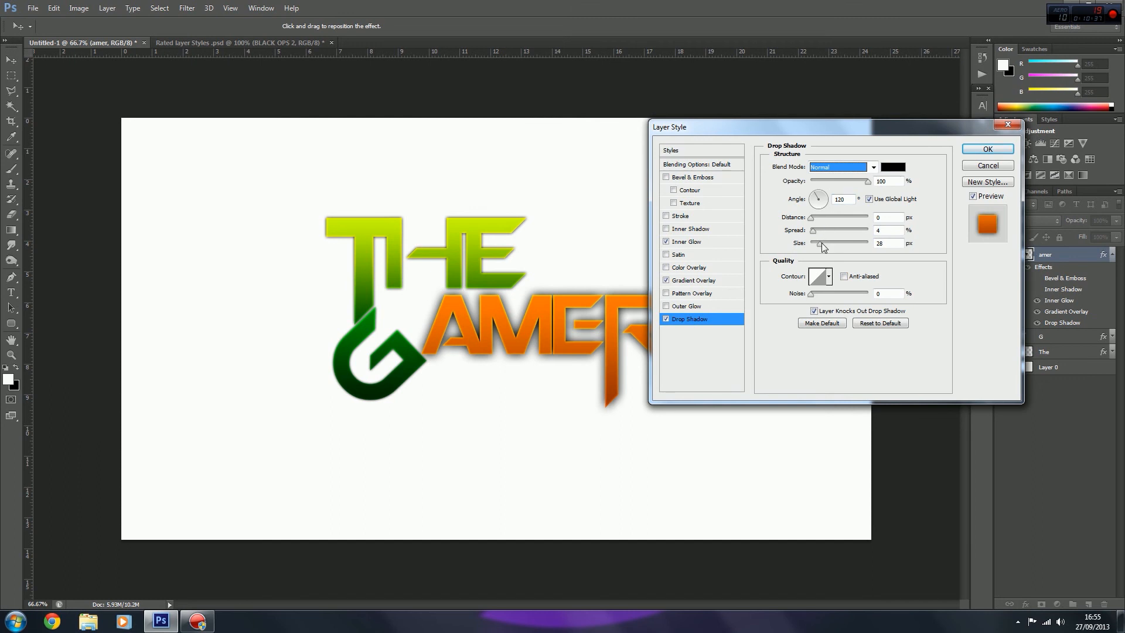
left_click_drag(820, 242, 818, 244)
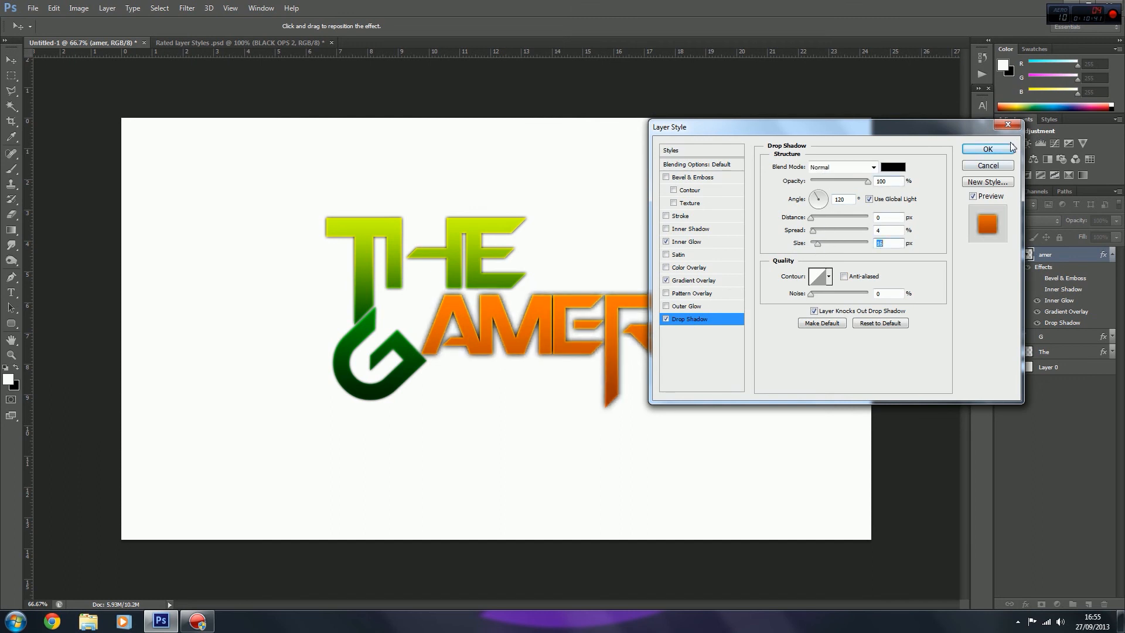
left_click(987, 150)
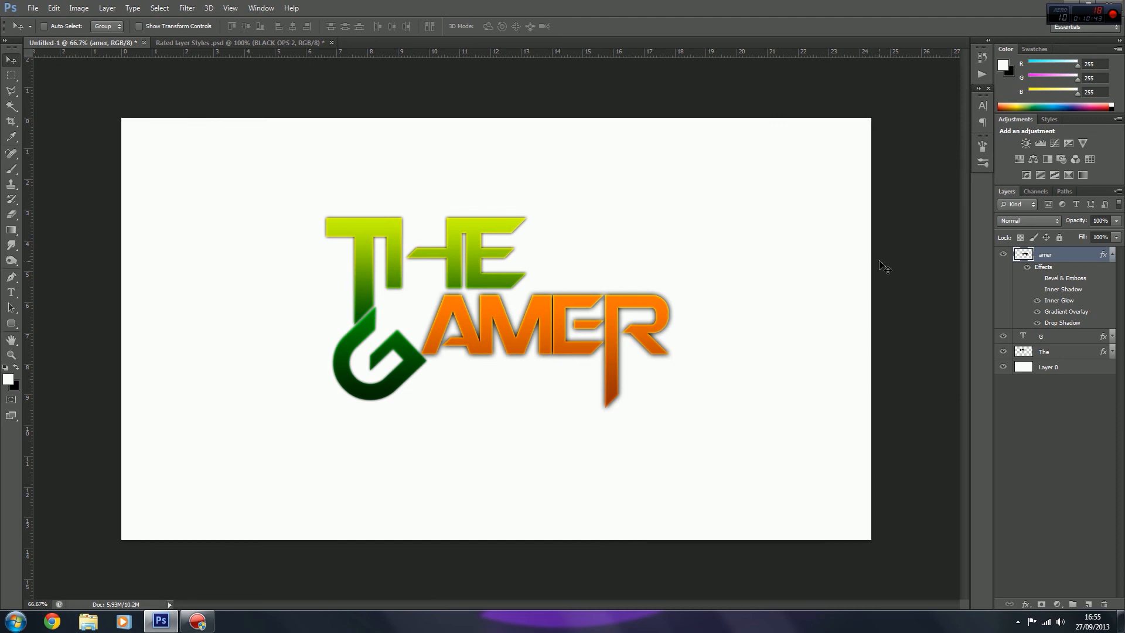